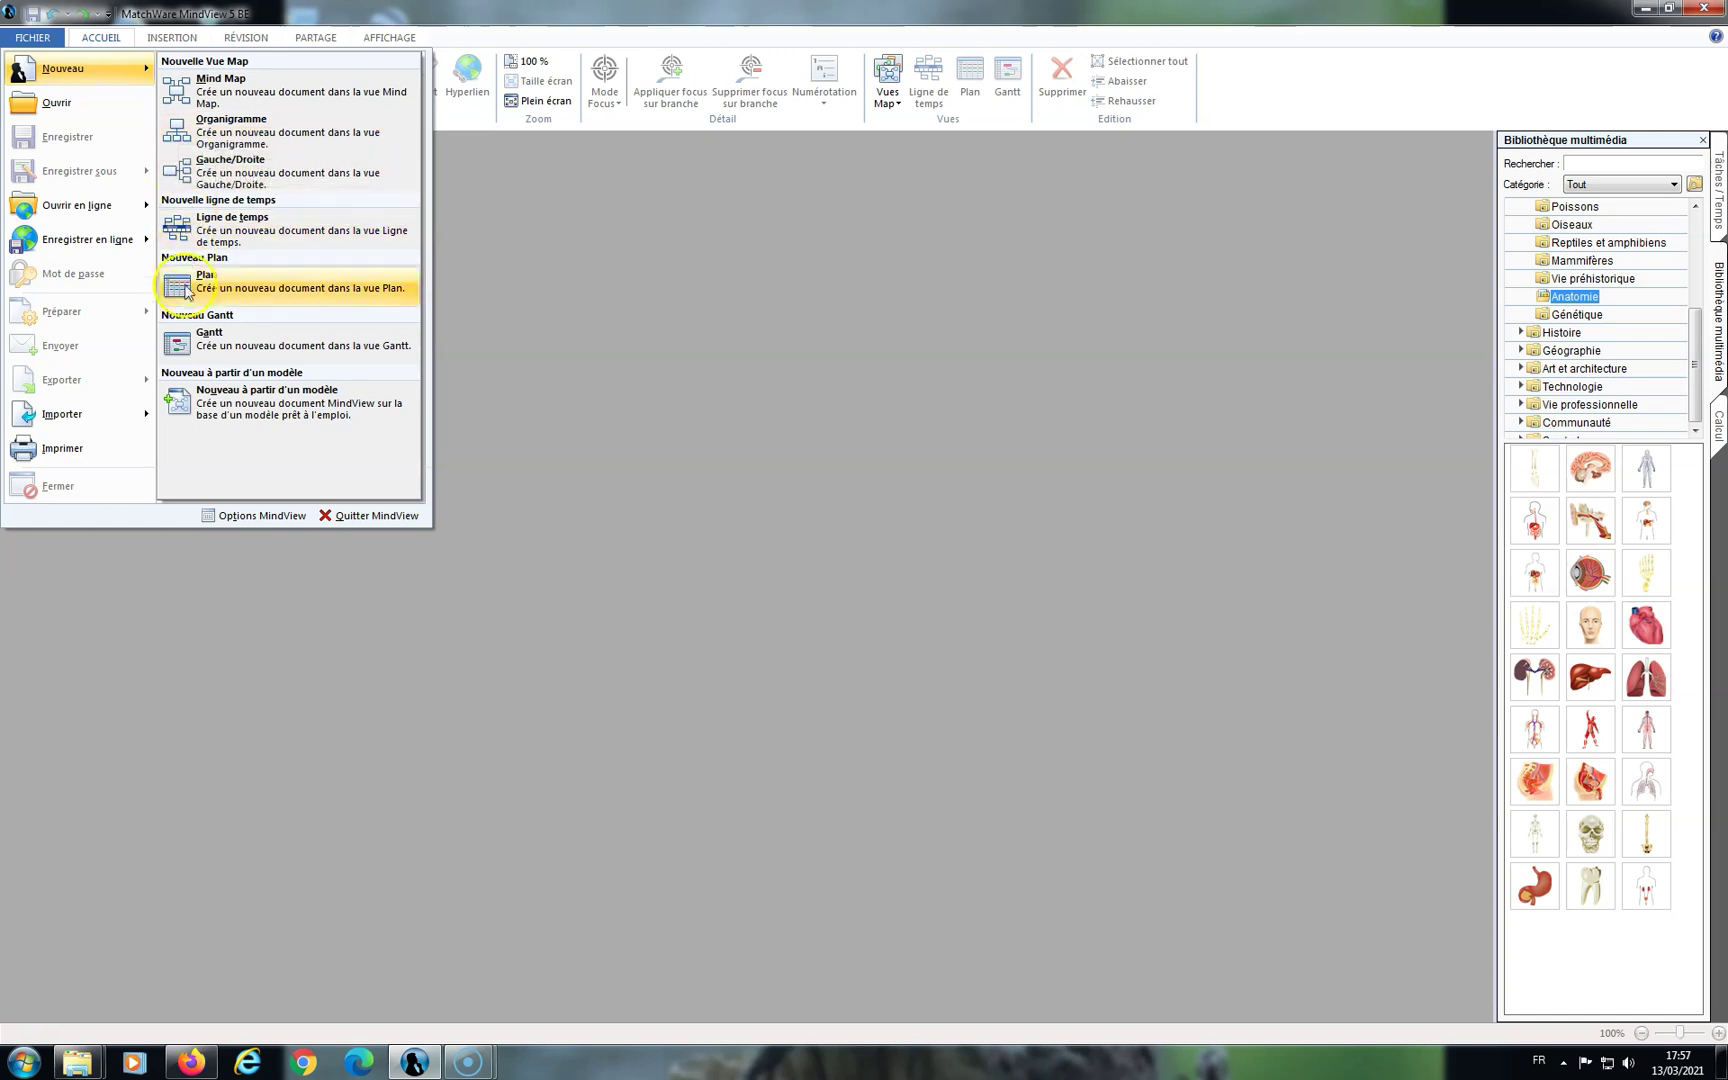
Create a new document in the Mind Map view.
left_click(193, 100)
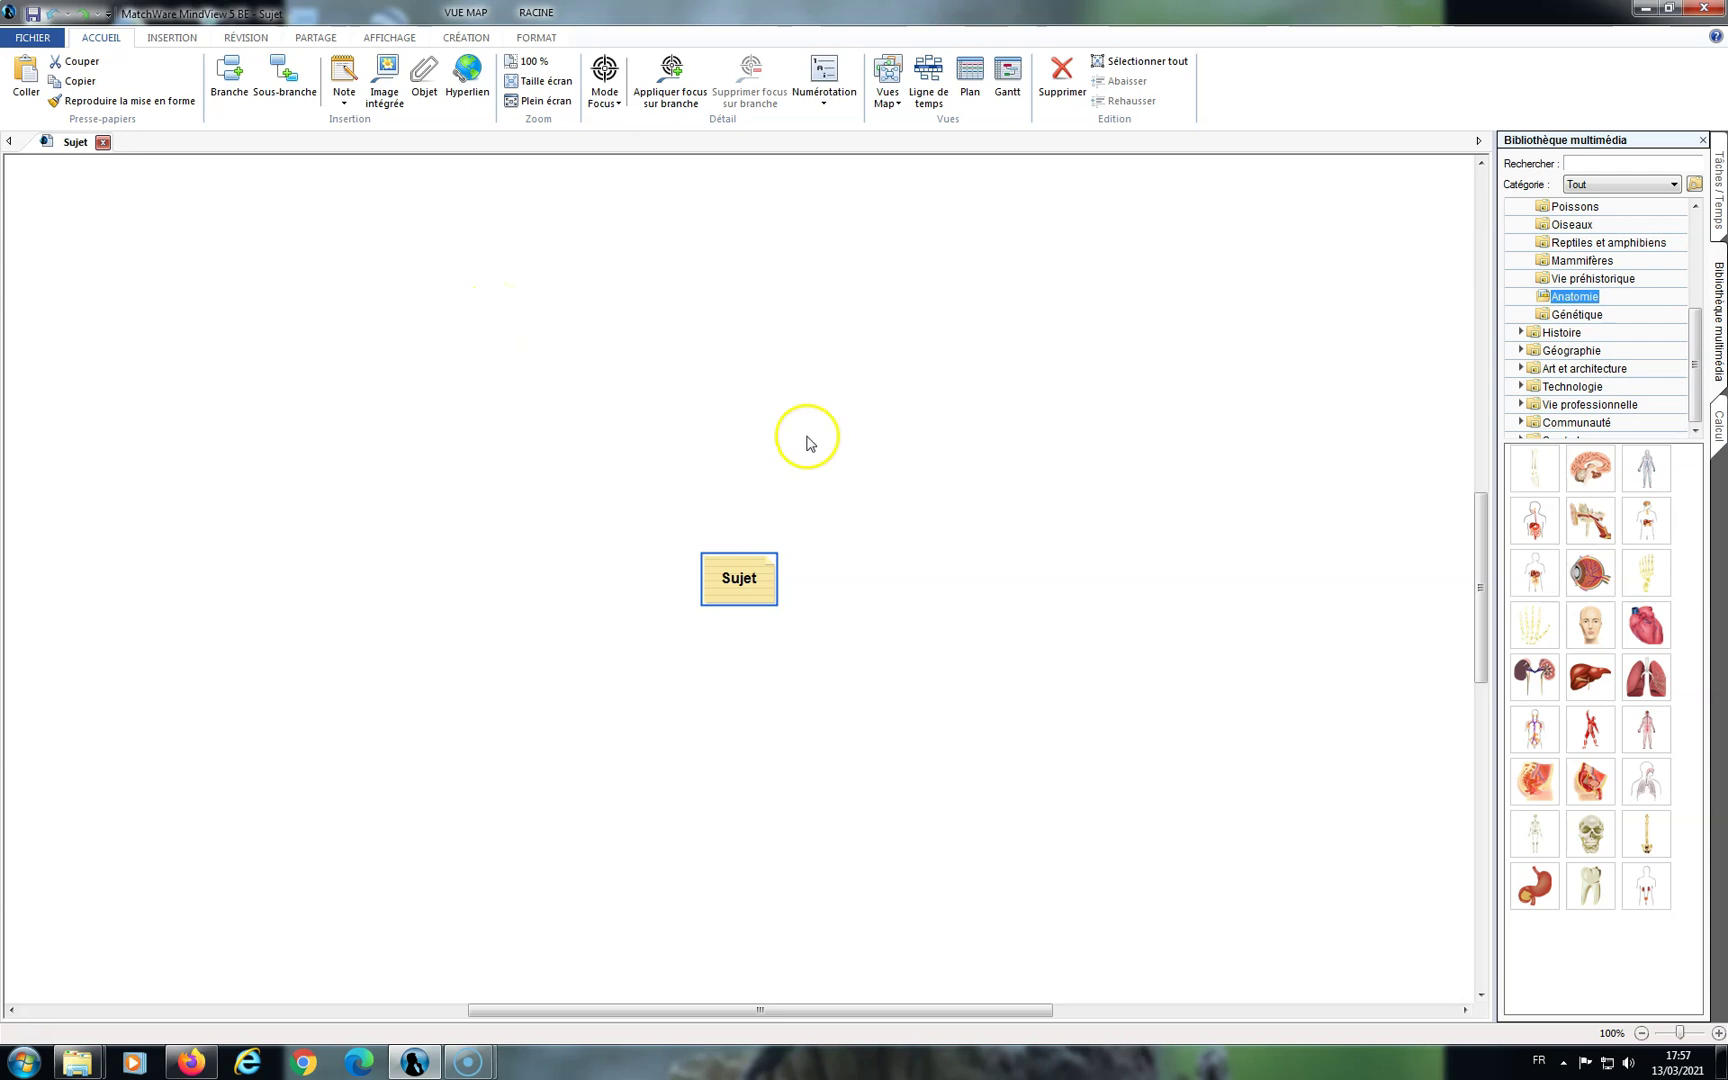
left_click(915, 420)
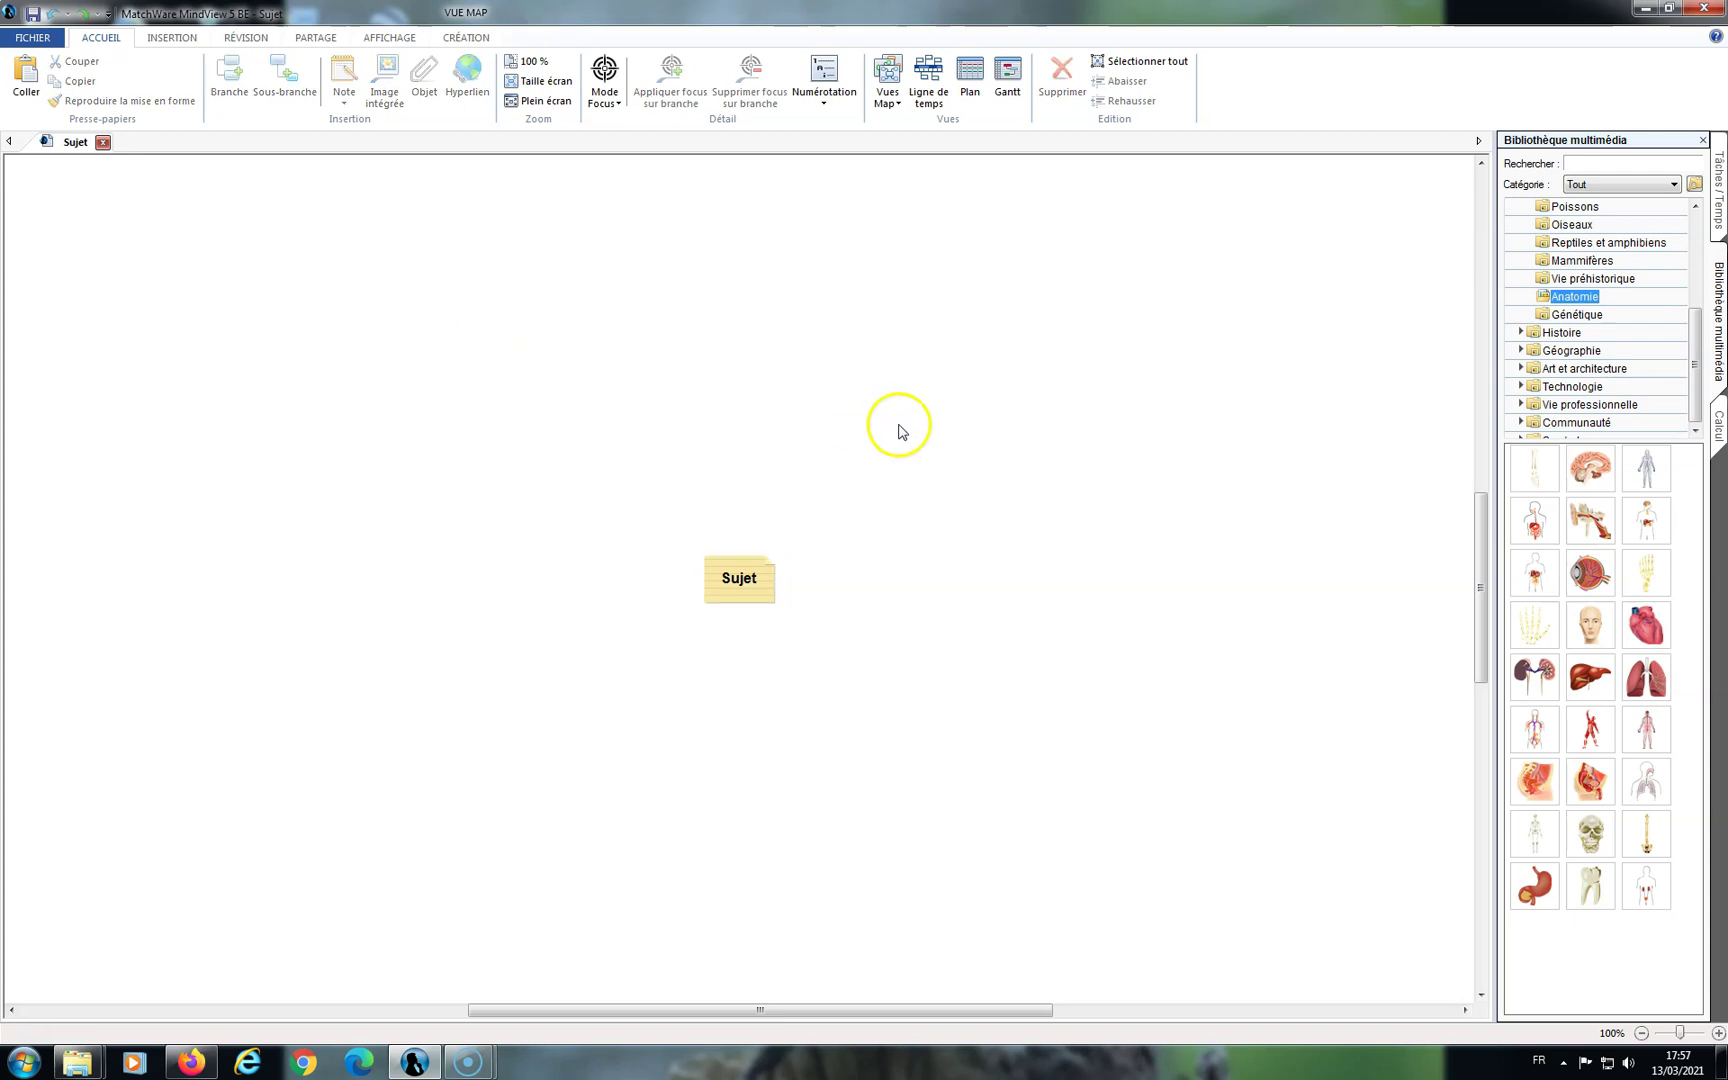
left_click(768, 432)
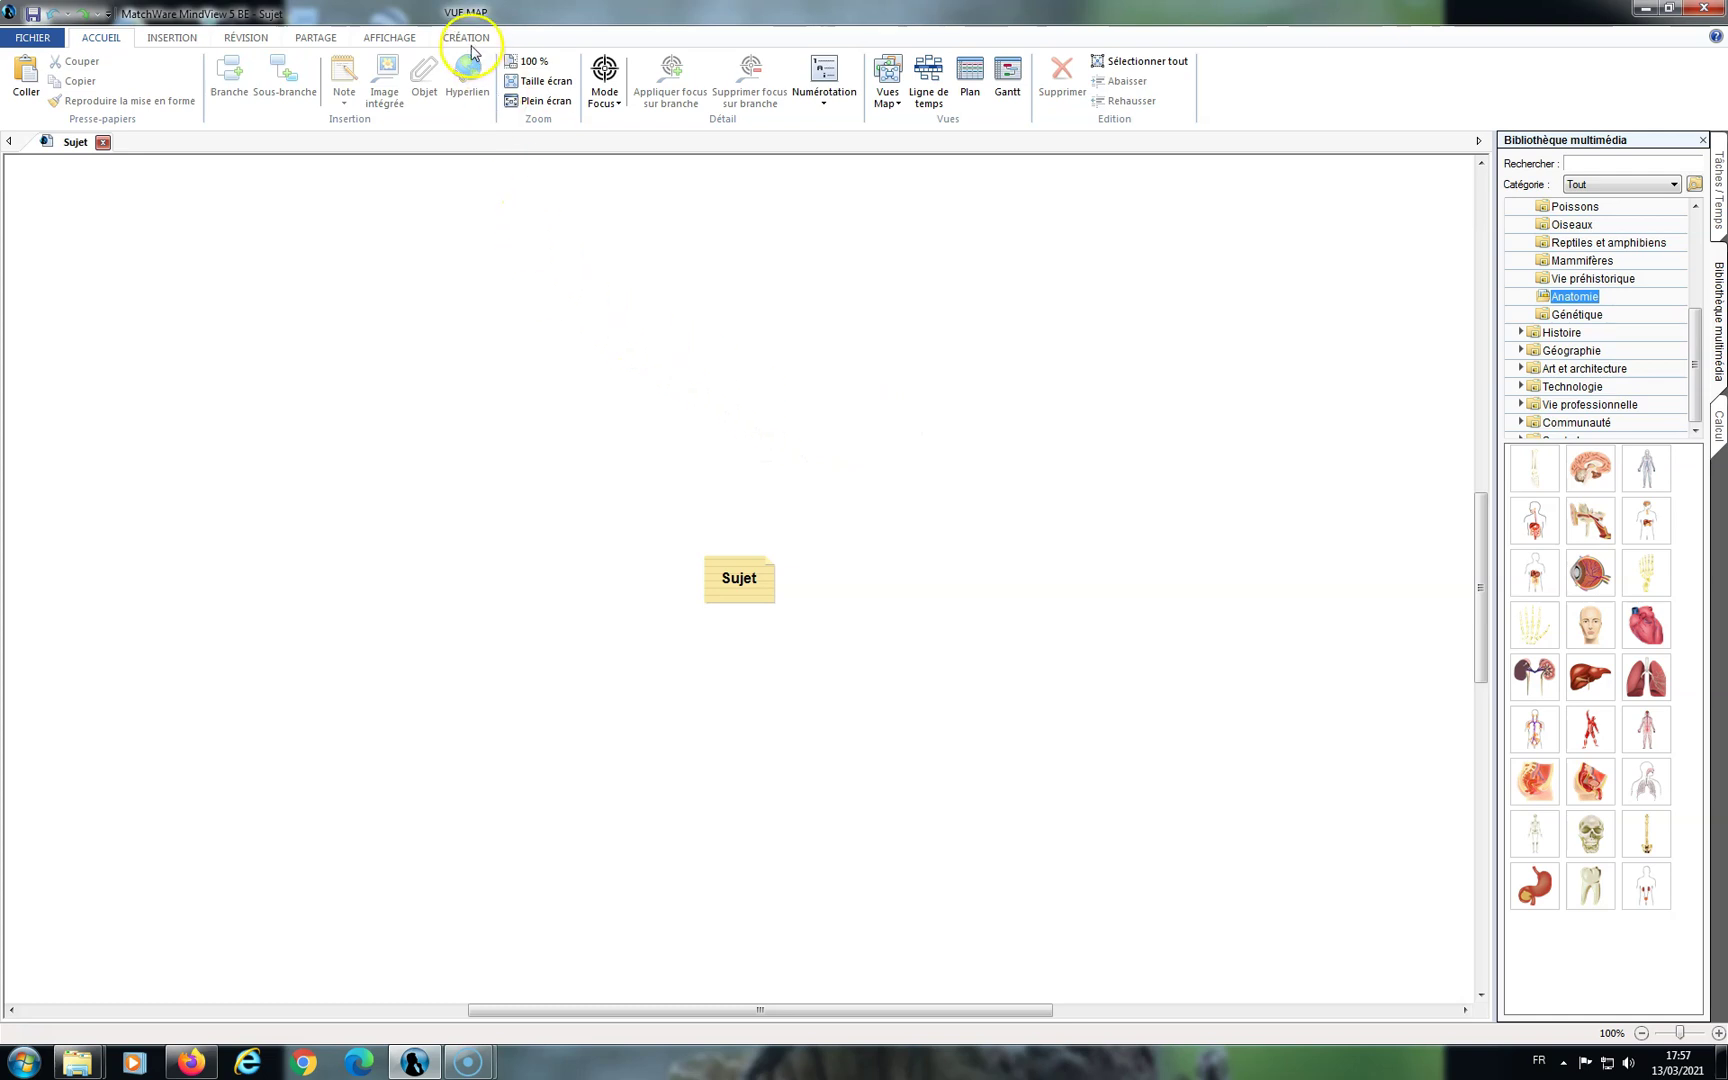
Try out several alternative layouts for the mind map.
left_click(470, 40)
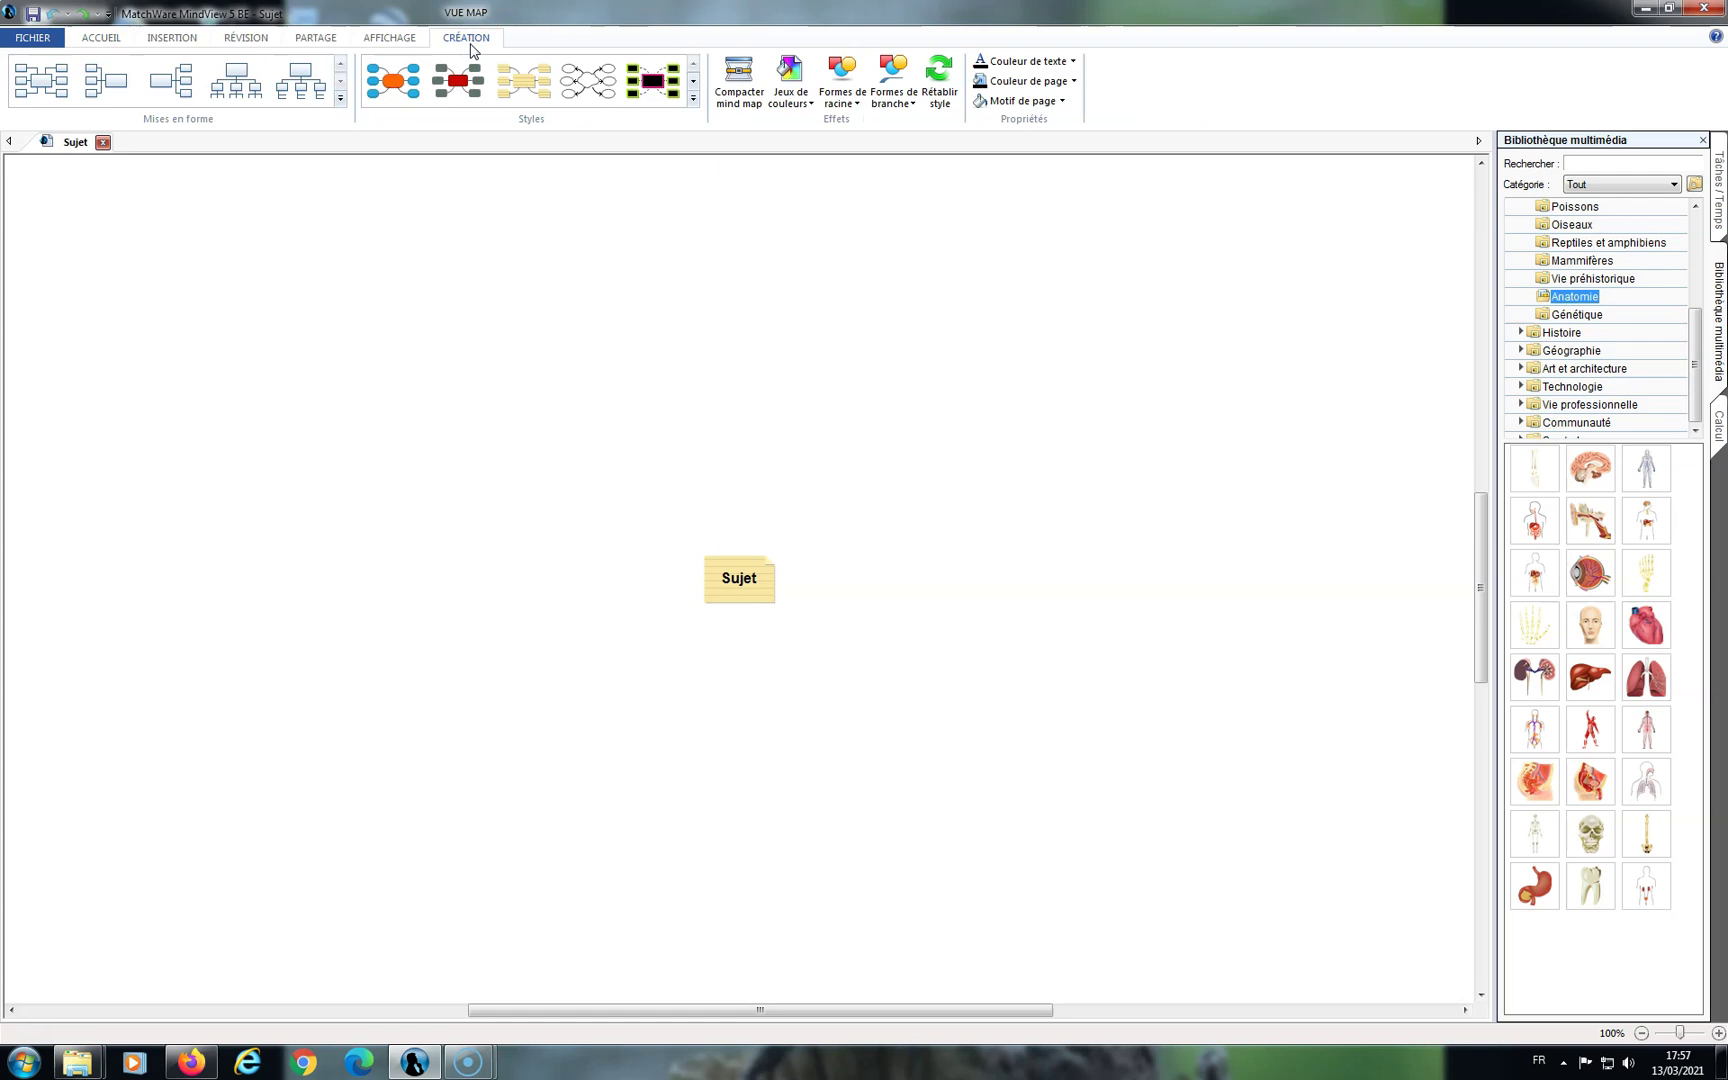
left_click(80, 100)
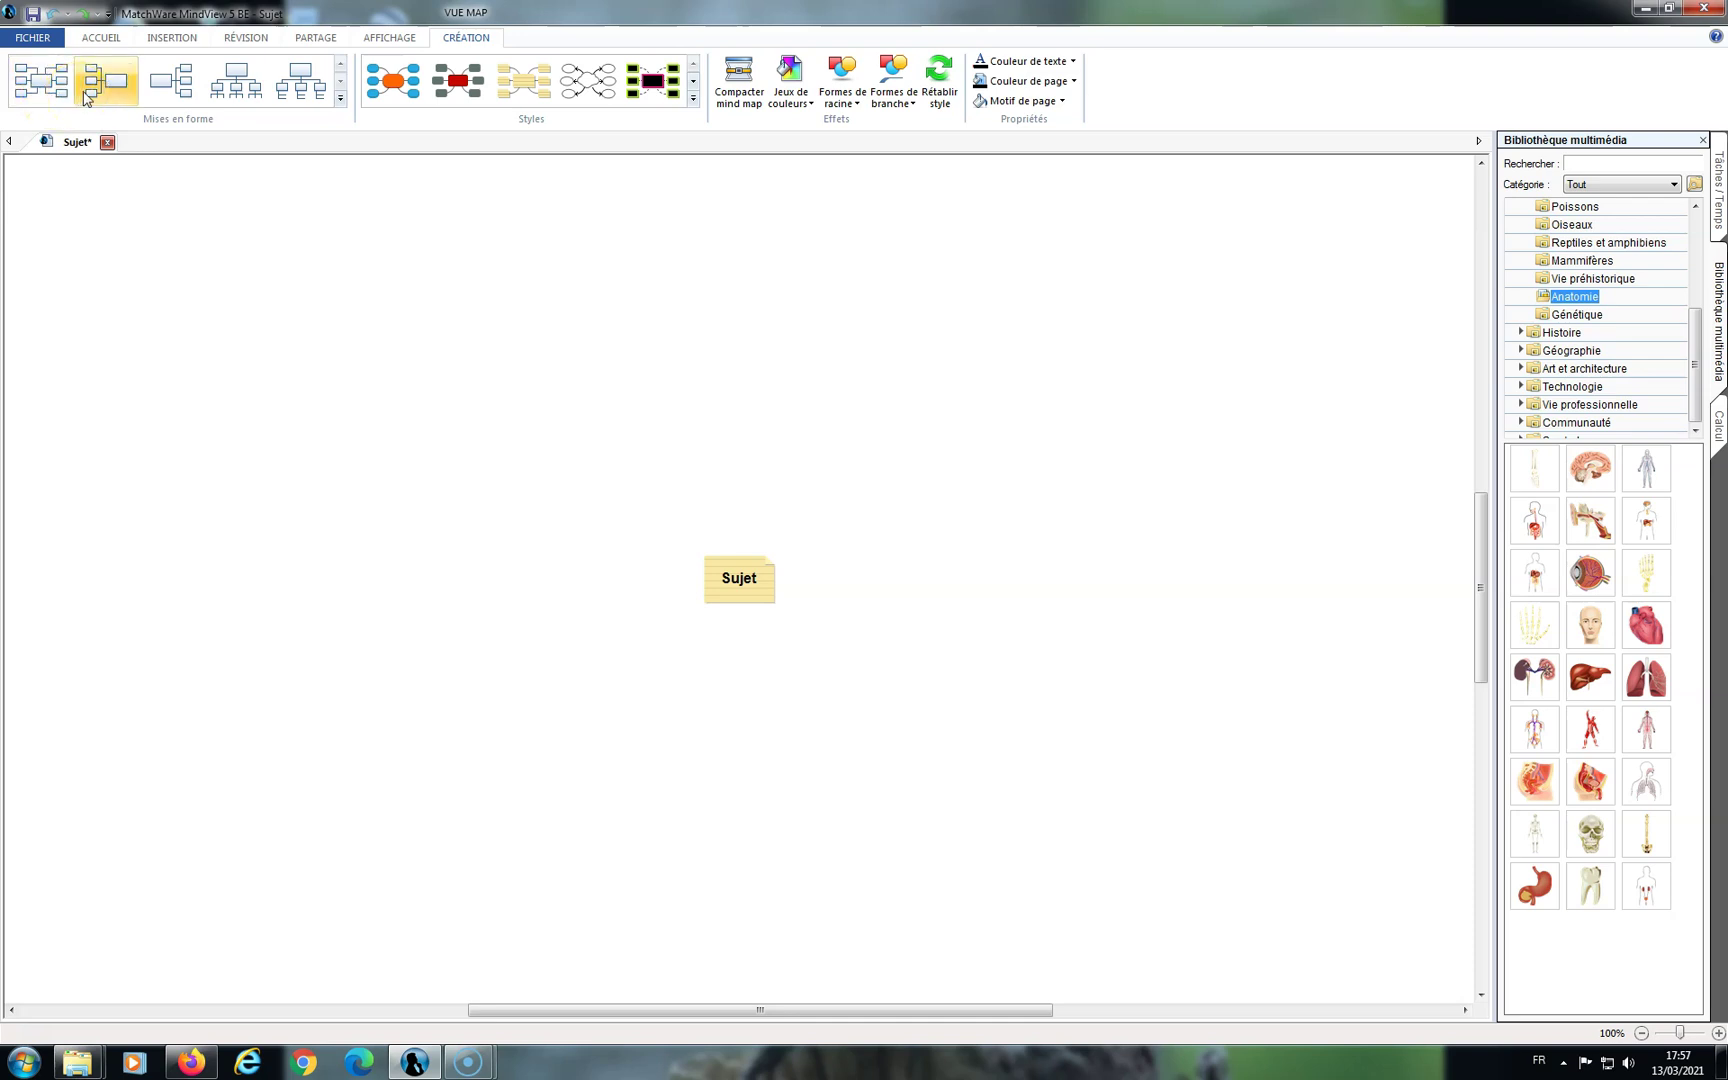
left_click(244, 87)
left_click(290, 89)
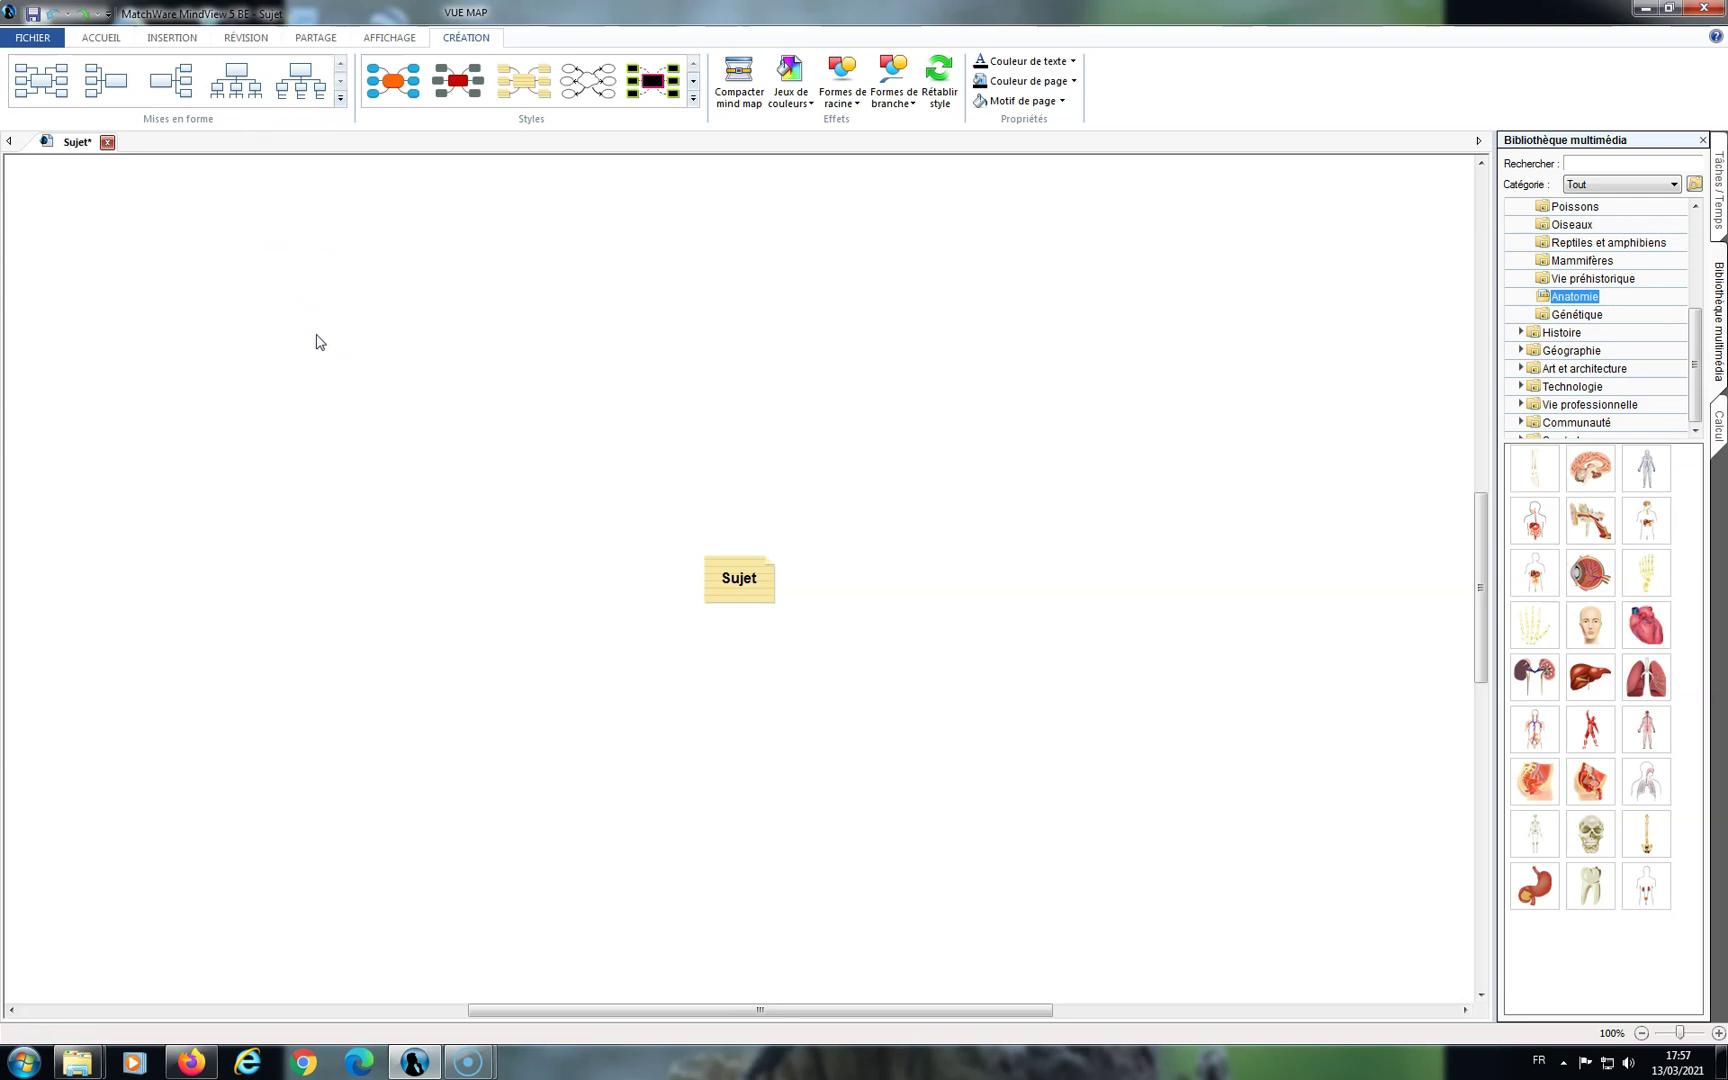
Try the orange and red map styles and return to the yellow note style.
left_click(394, 82)
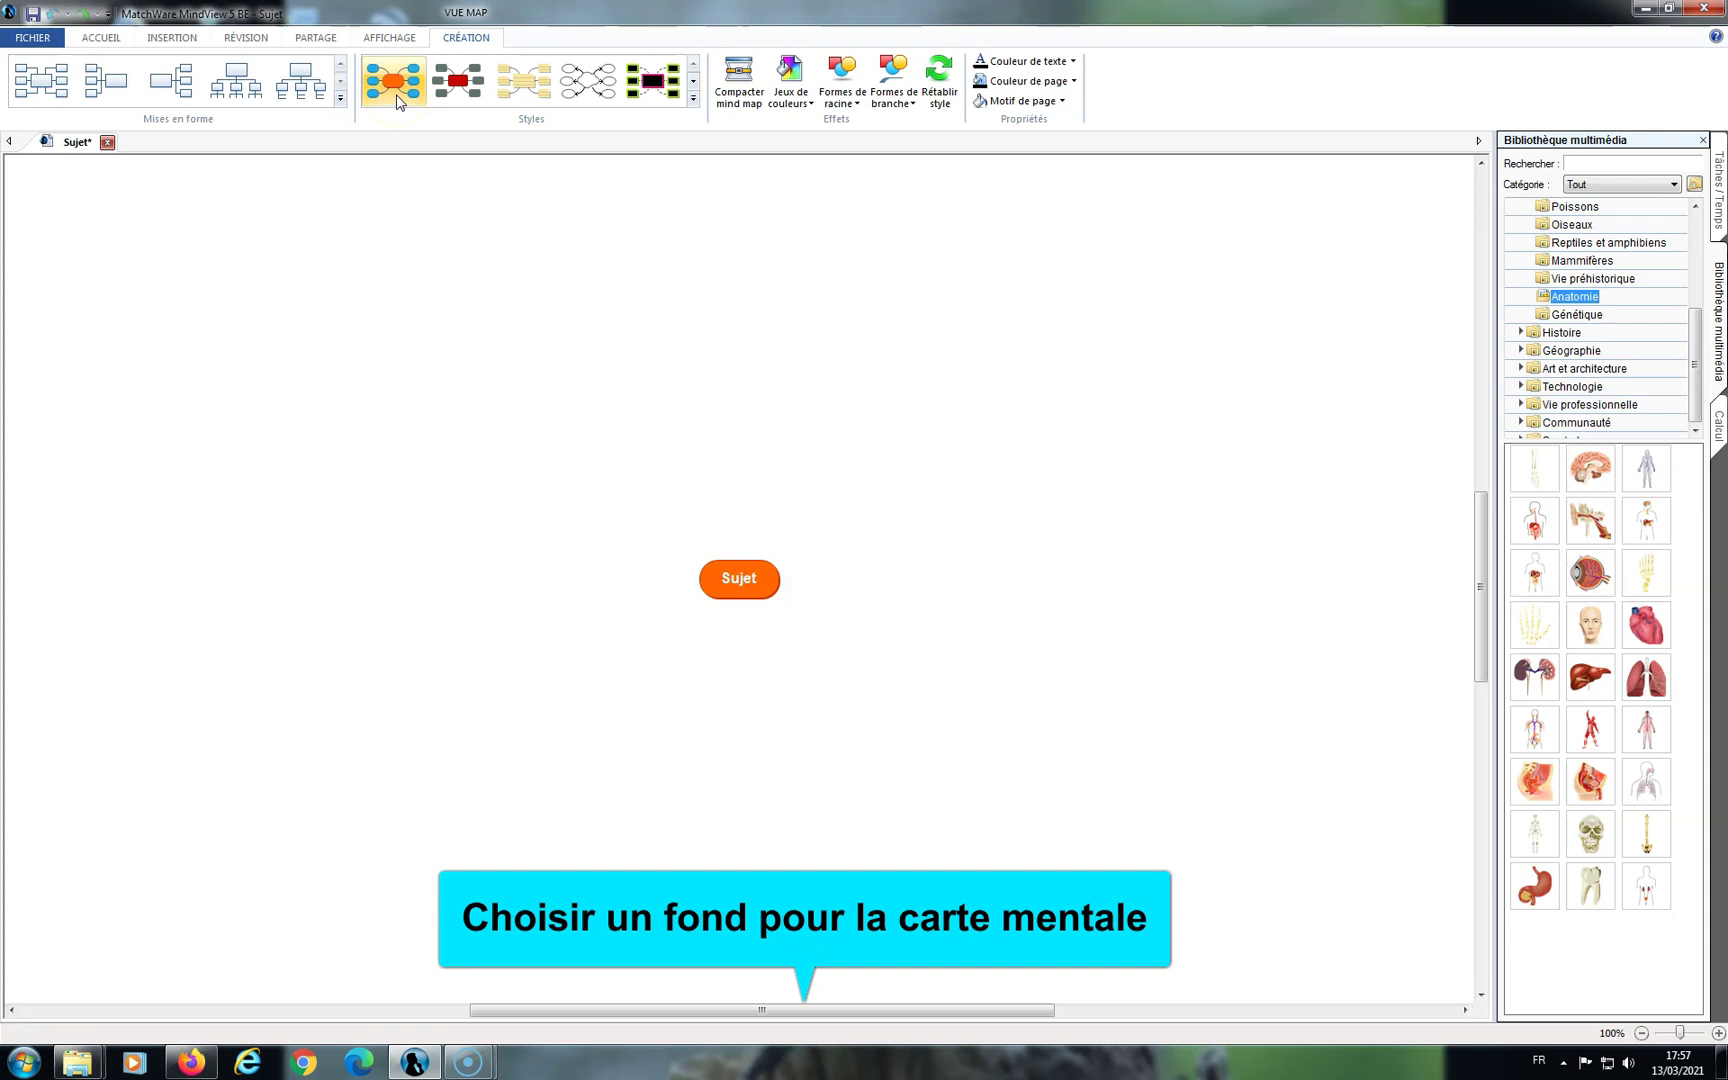
left_click(490, 84)
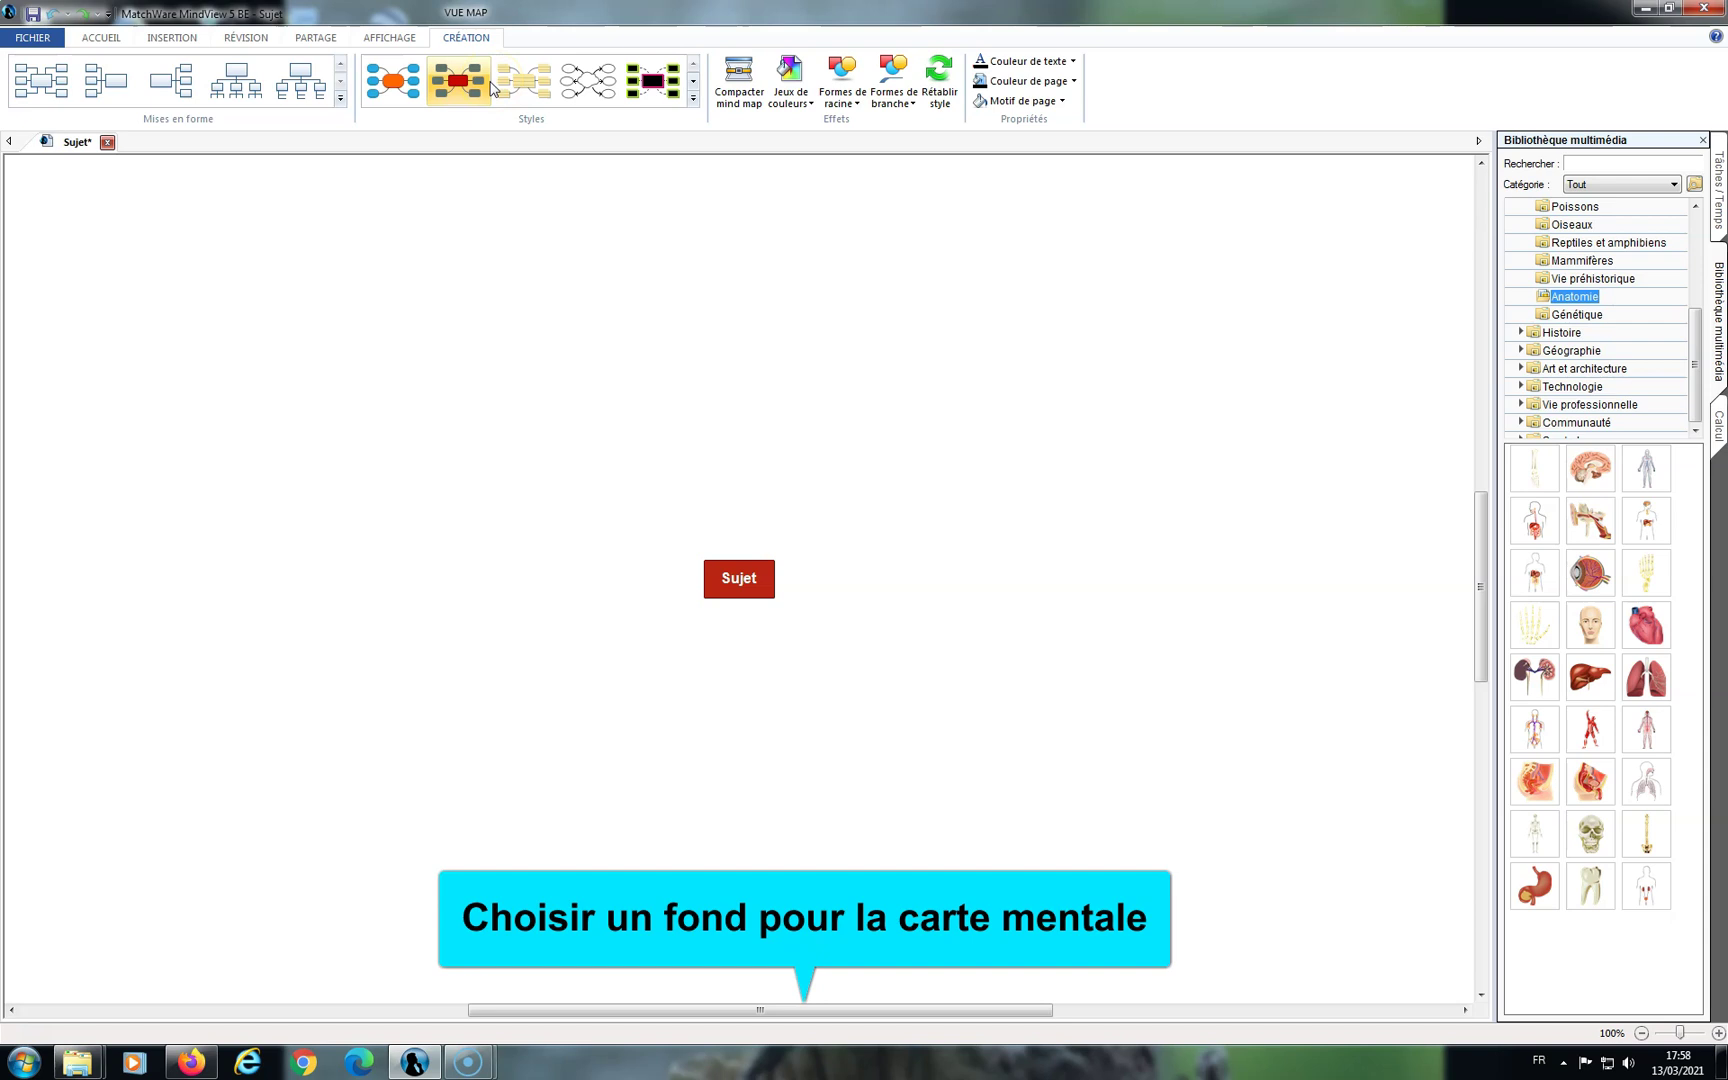
left_click(500, 97)
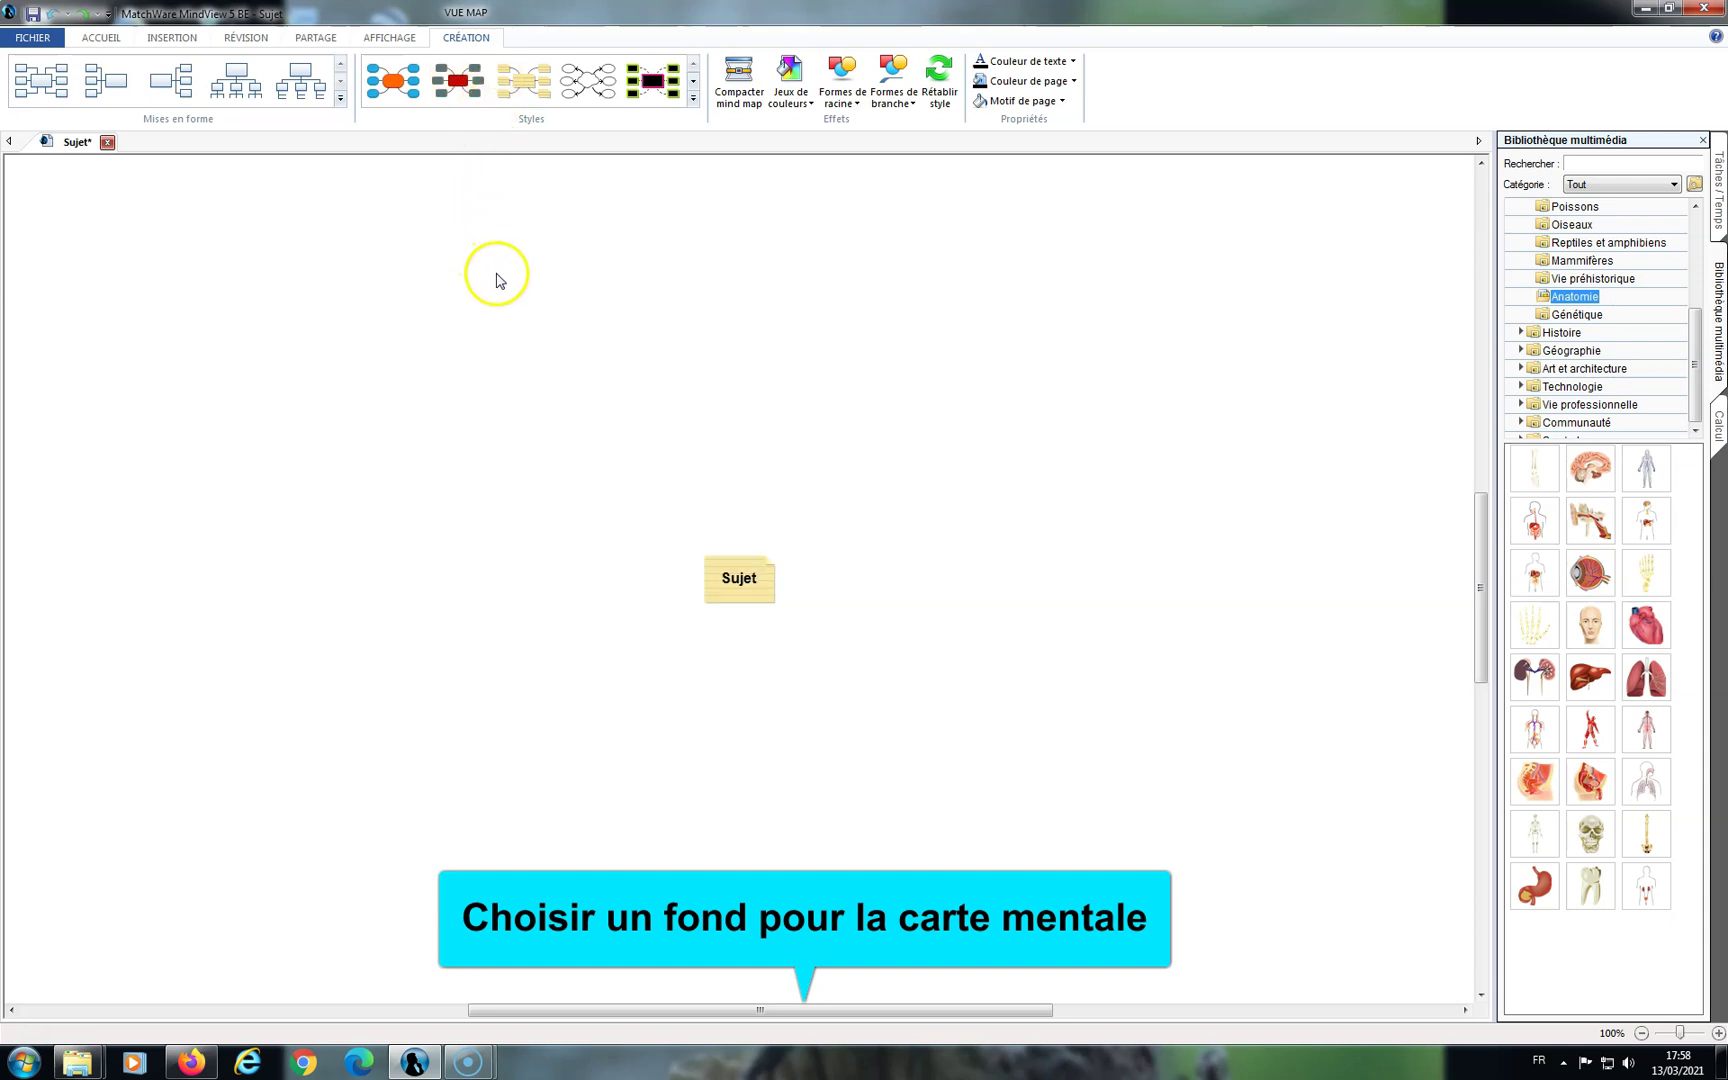
Try out page background colours and set the page back to white.
left_click(1074, 81)
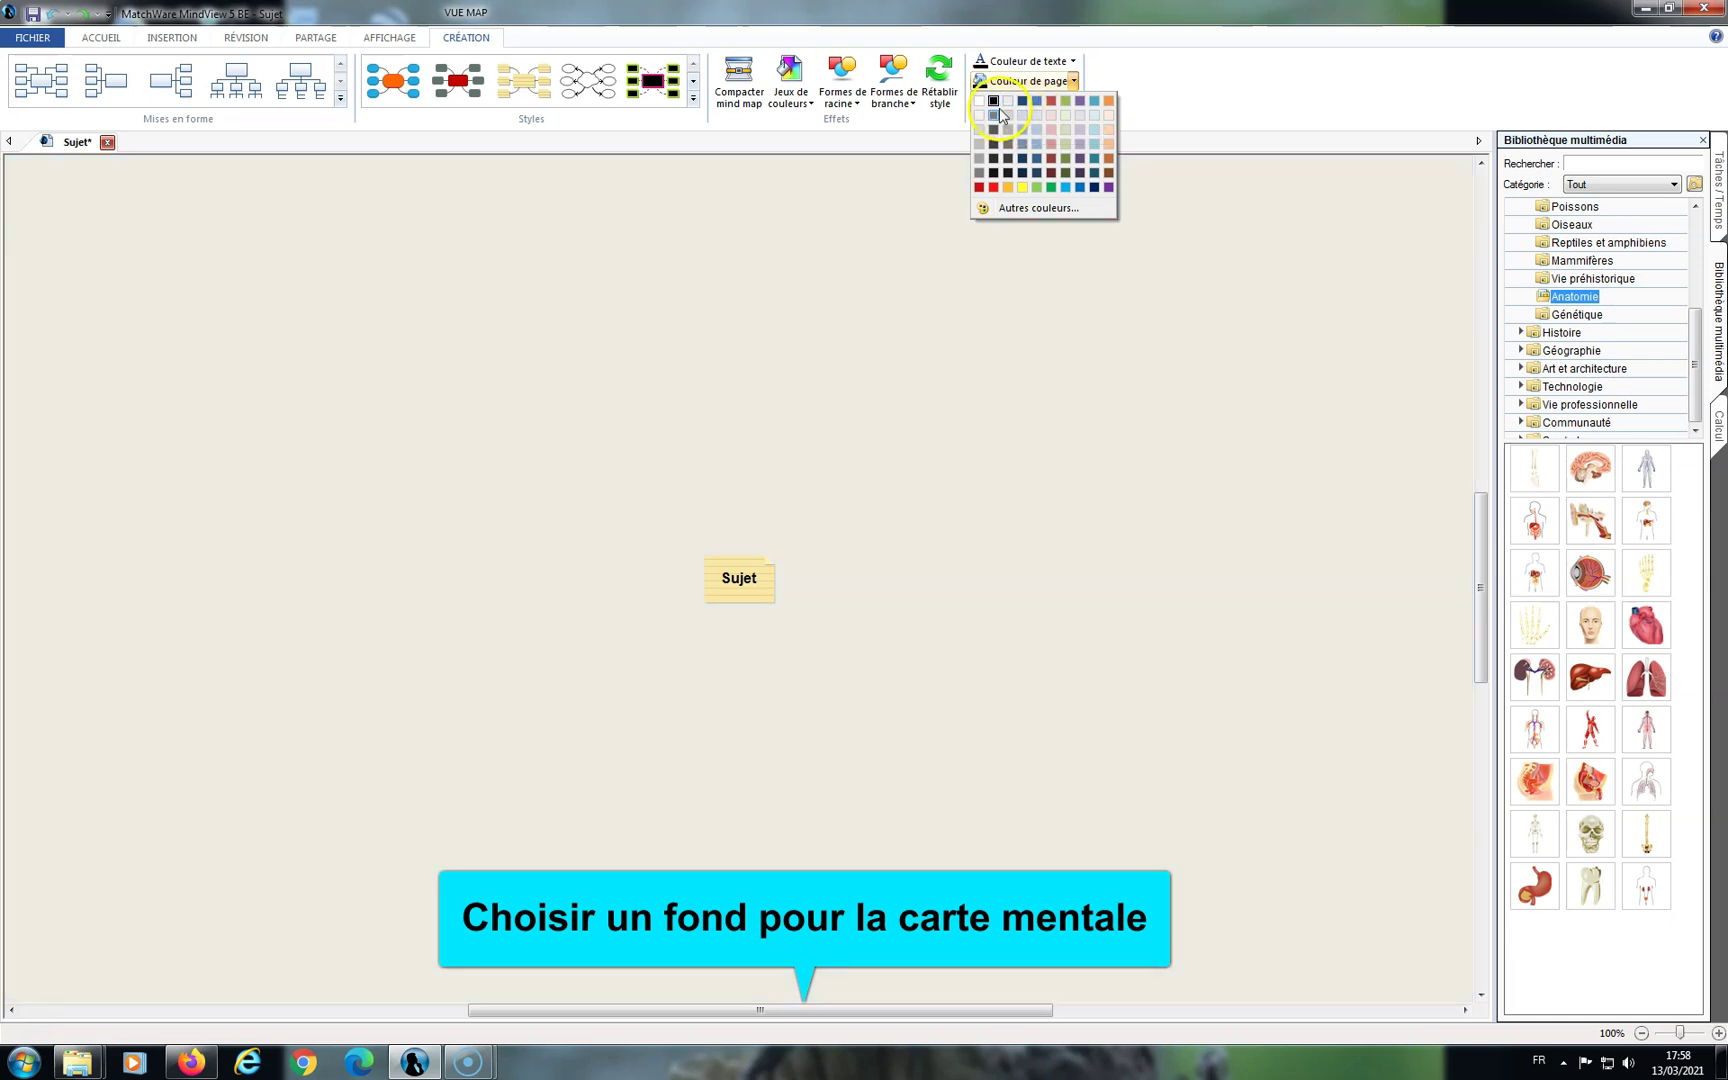
left_click(985, 114)
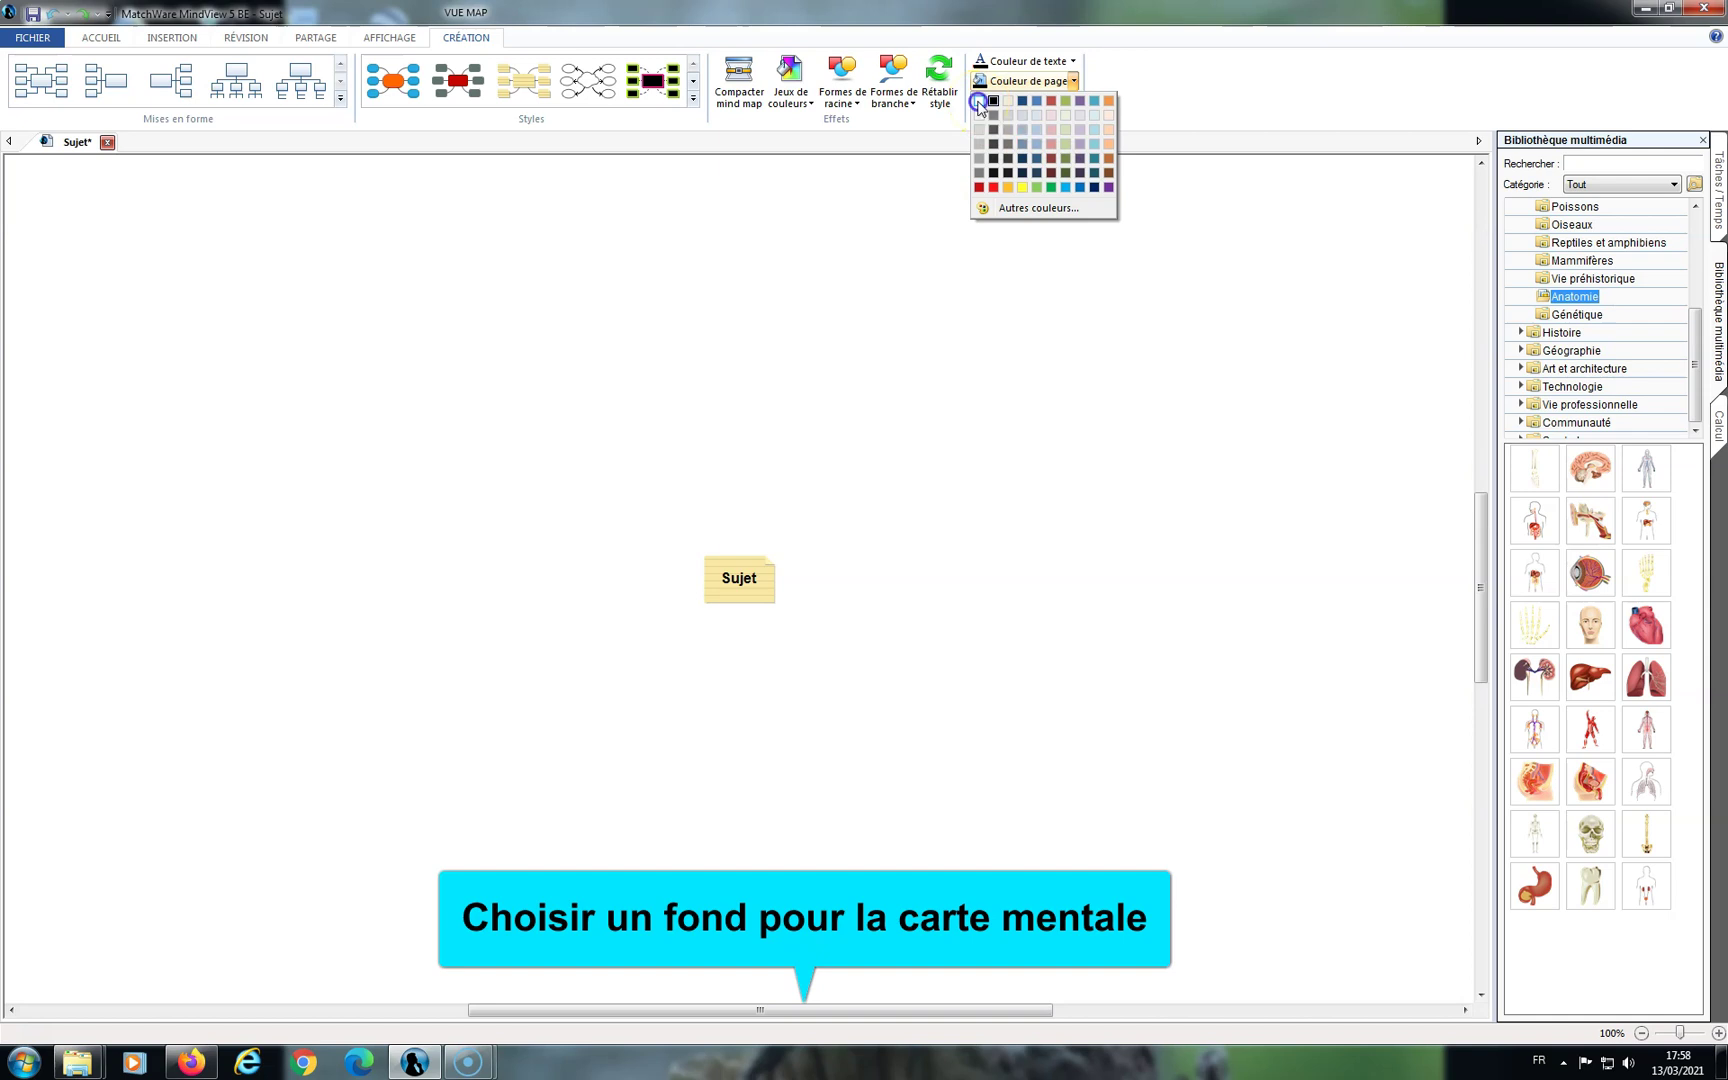
left_click(978, 103)
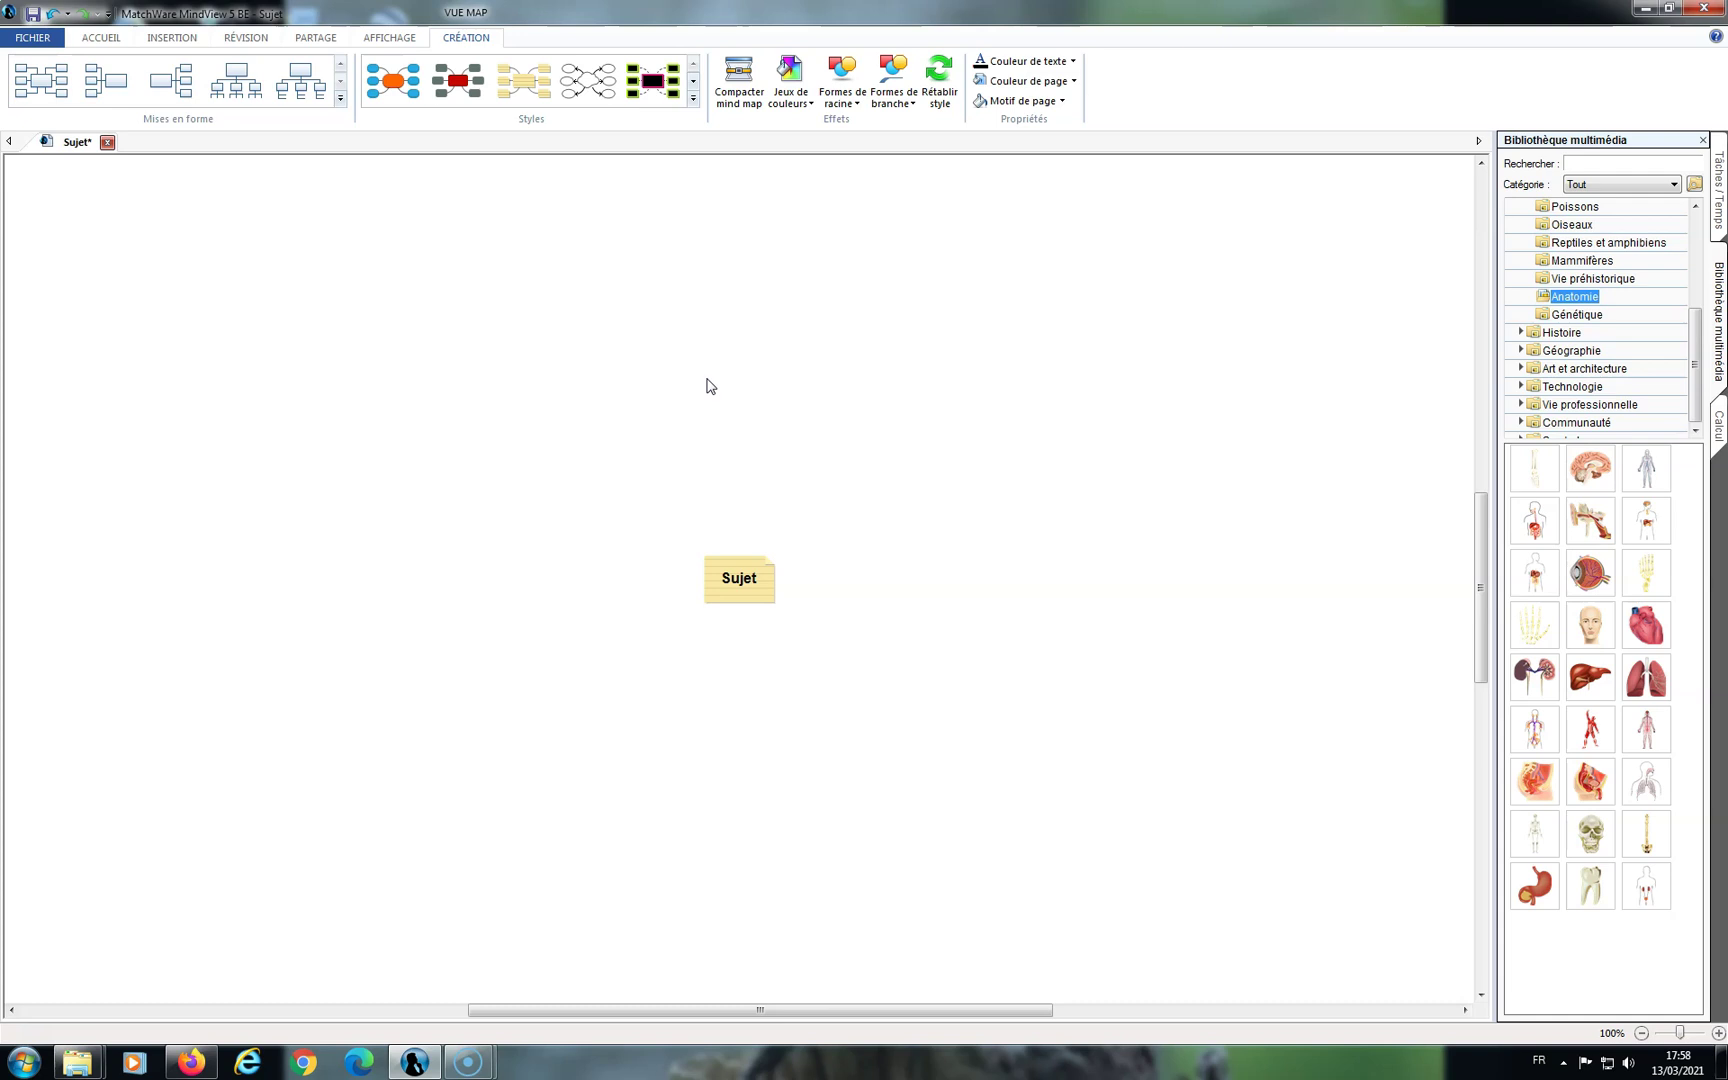
Insert a new root above the central subject and name it "Destruction de l'habitat".
left_click(168, 38)
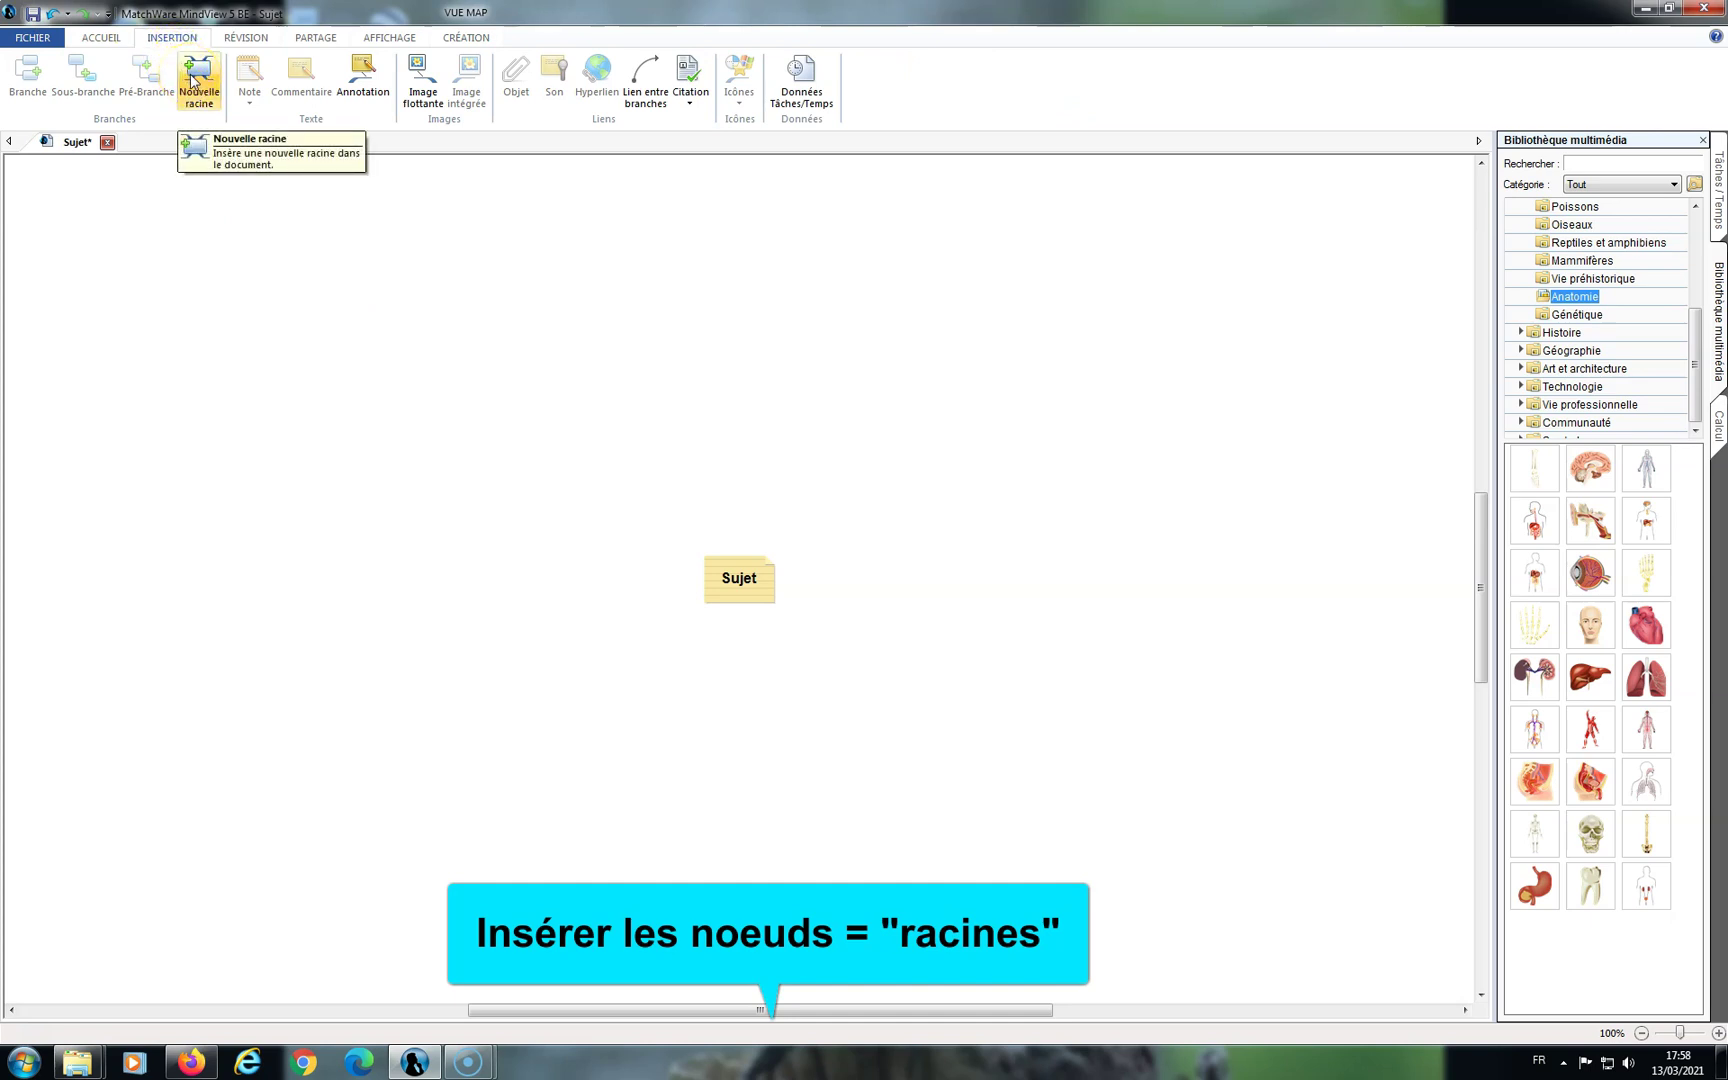
left_click(436, 243)
left_click(203, 80)
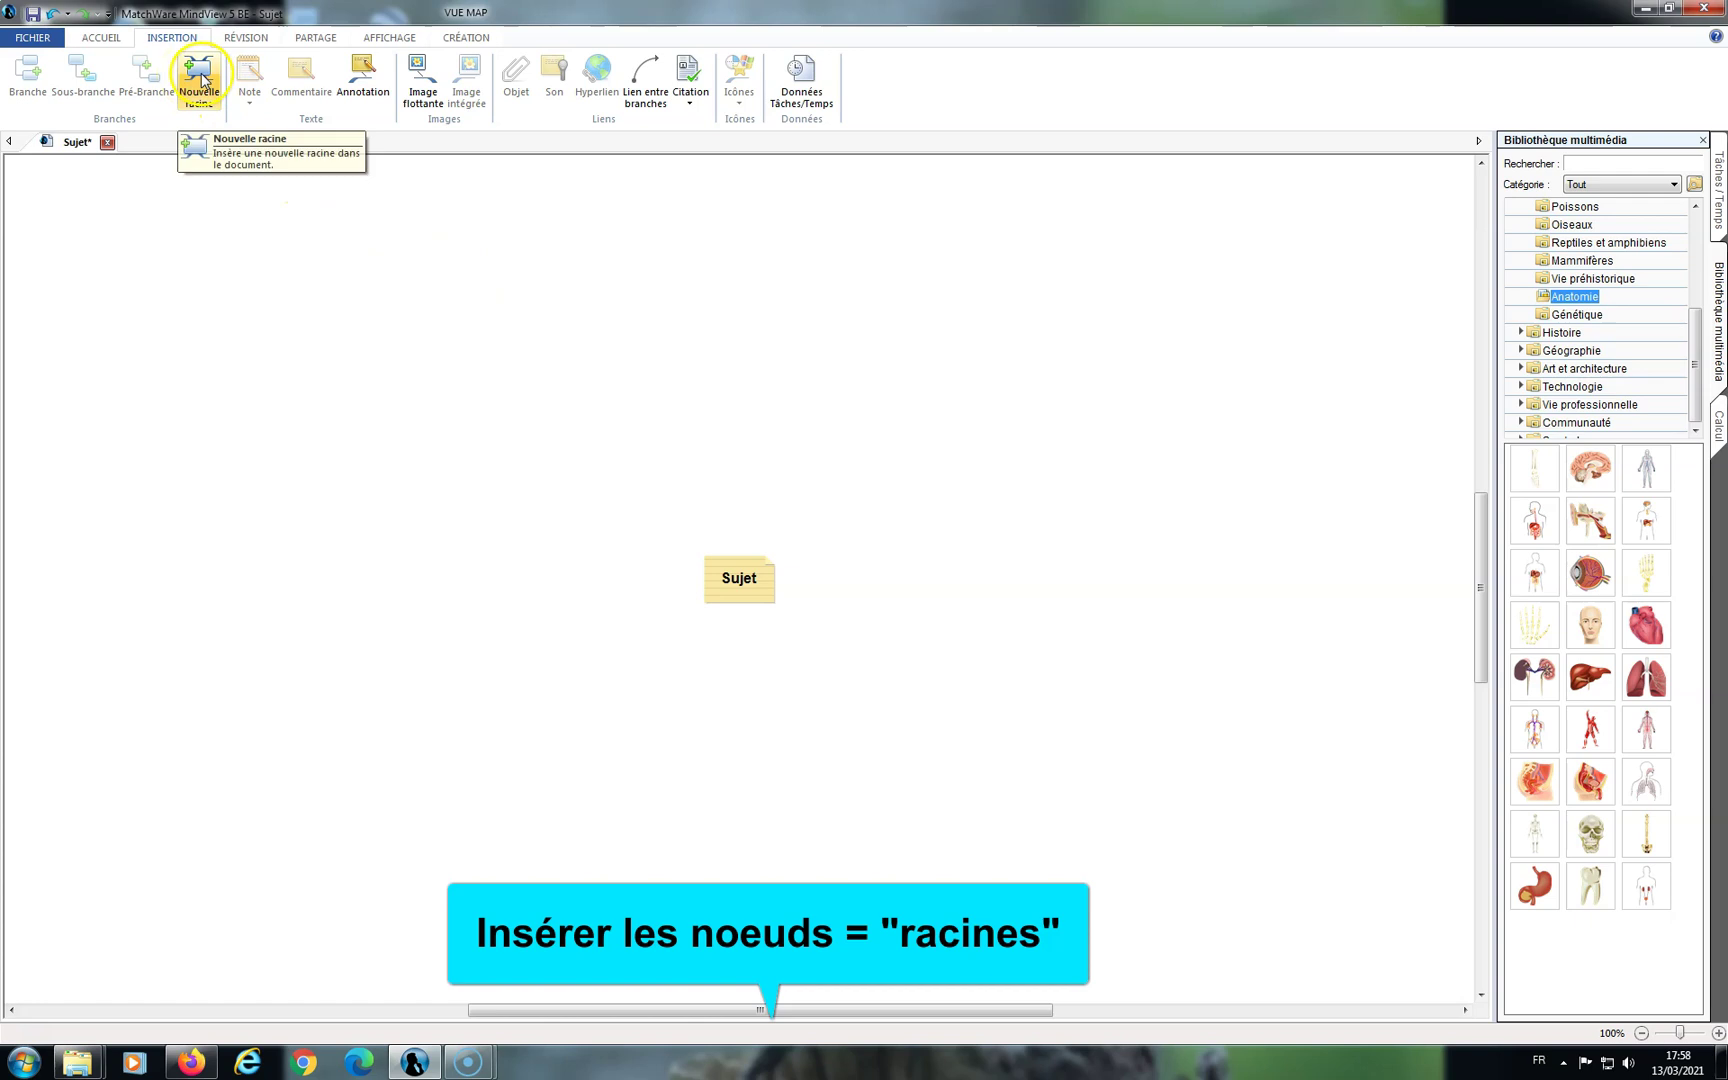
left_click(203, 80)
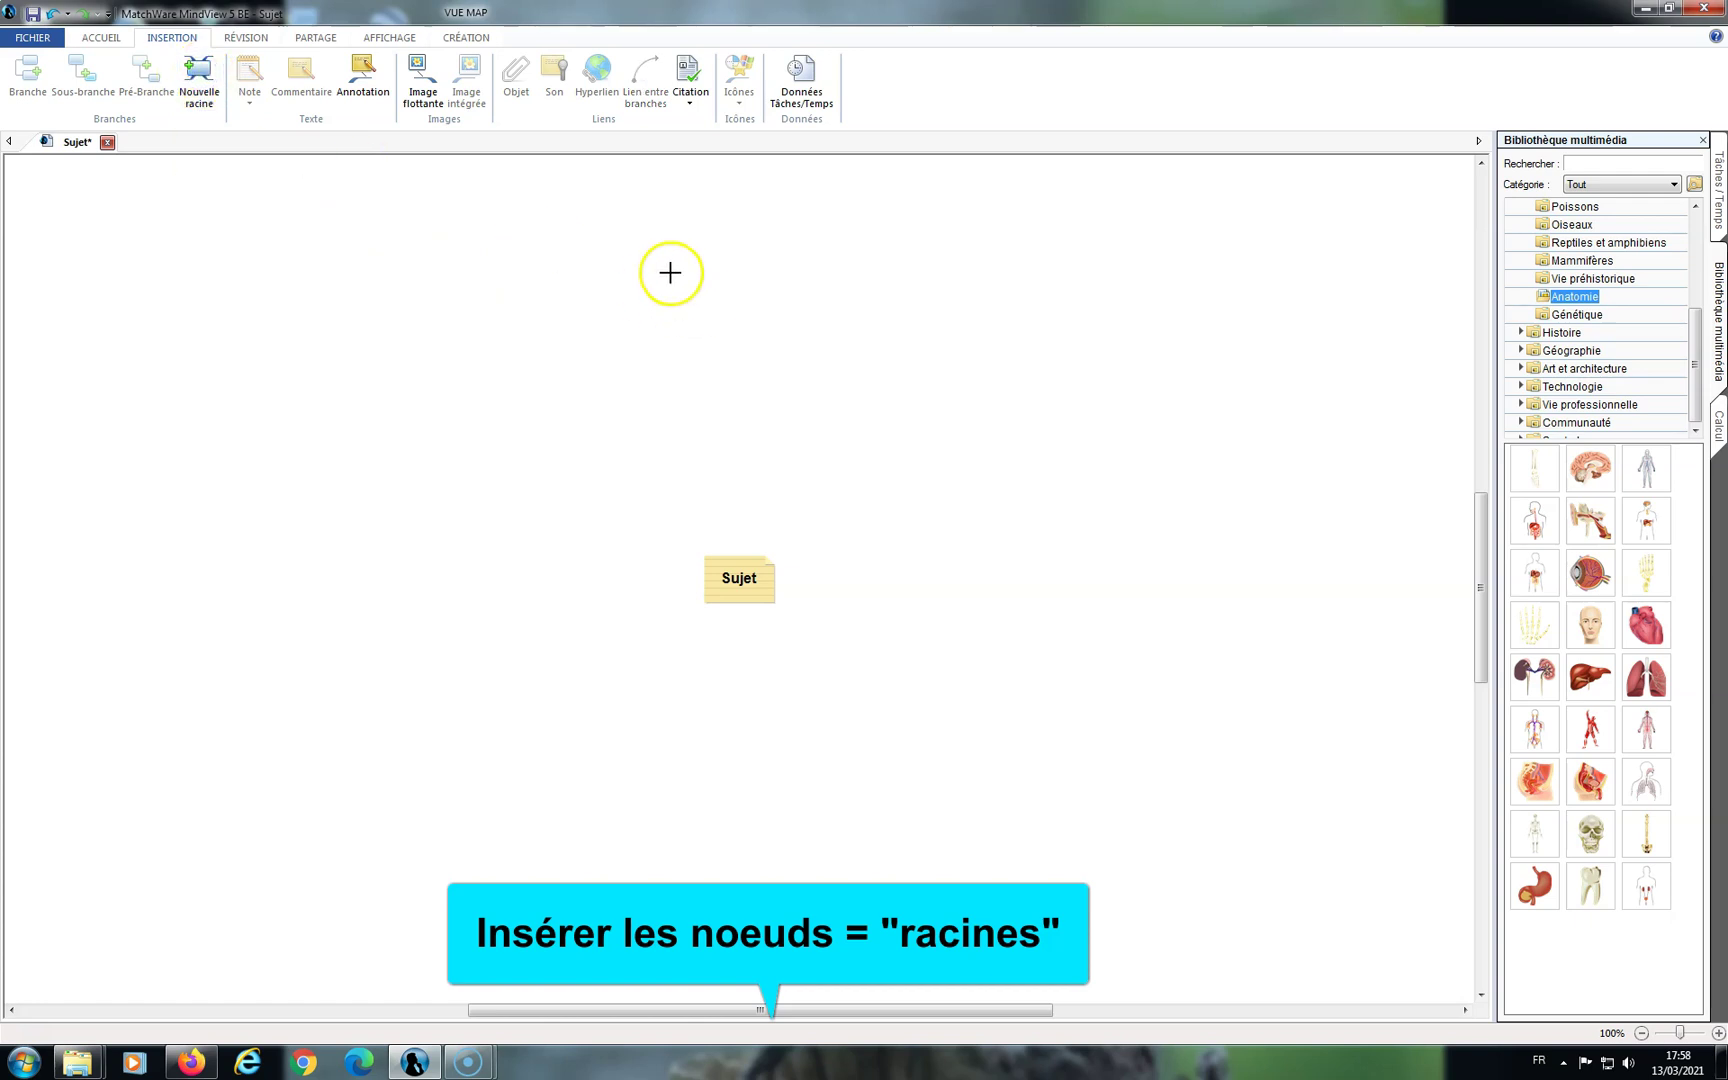
left_click(622, 250)
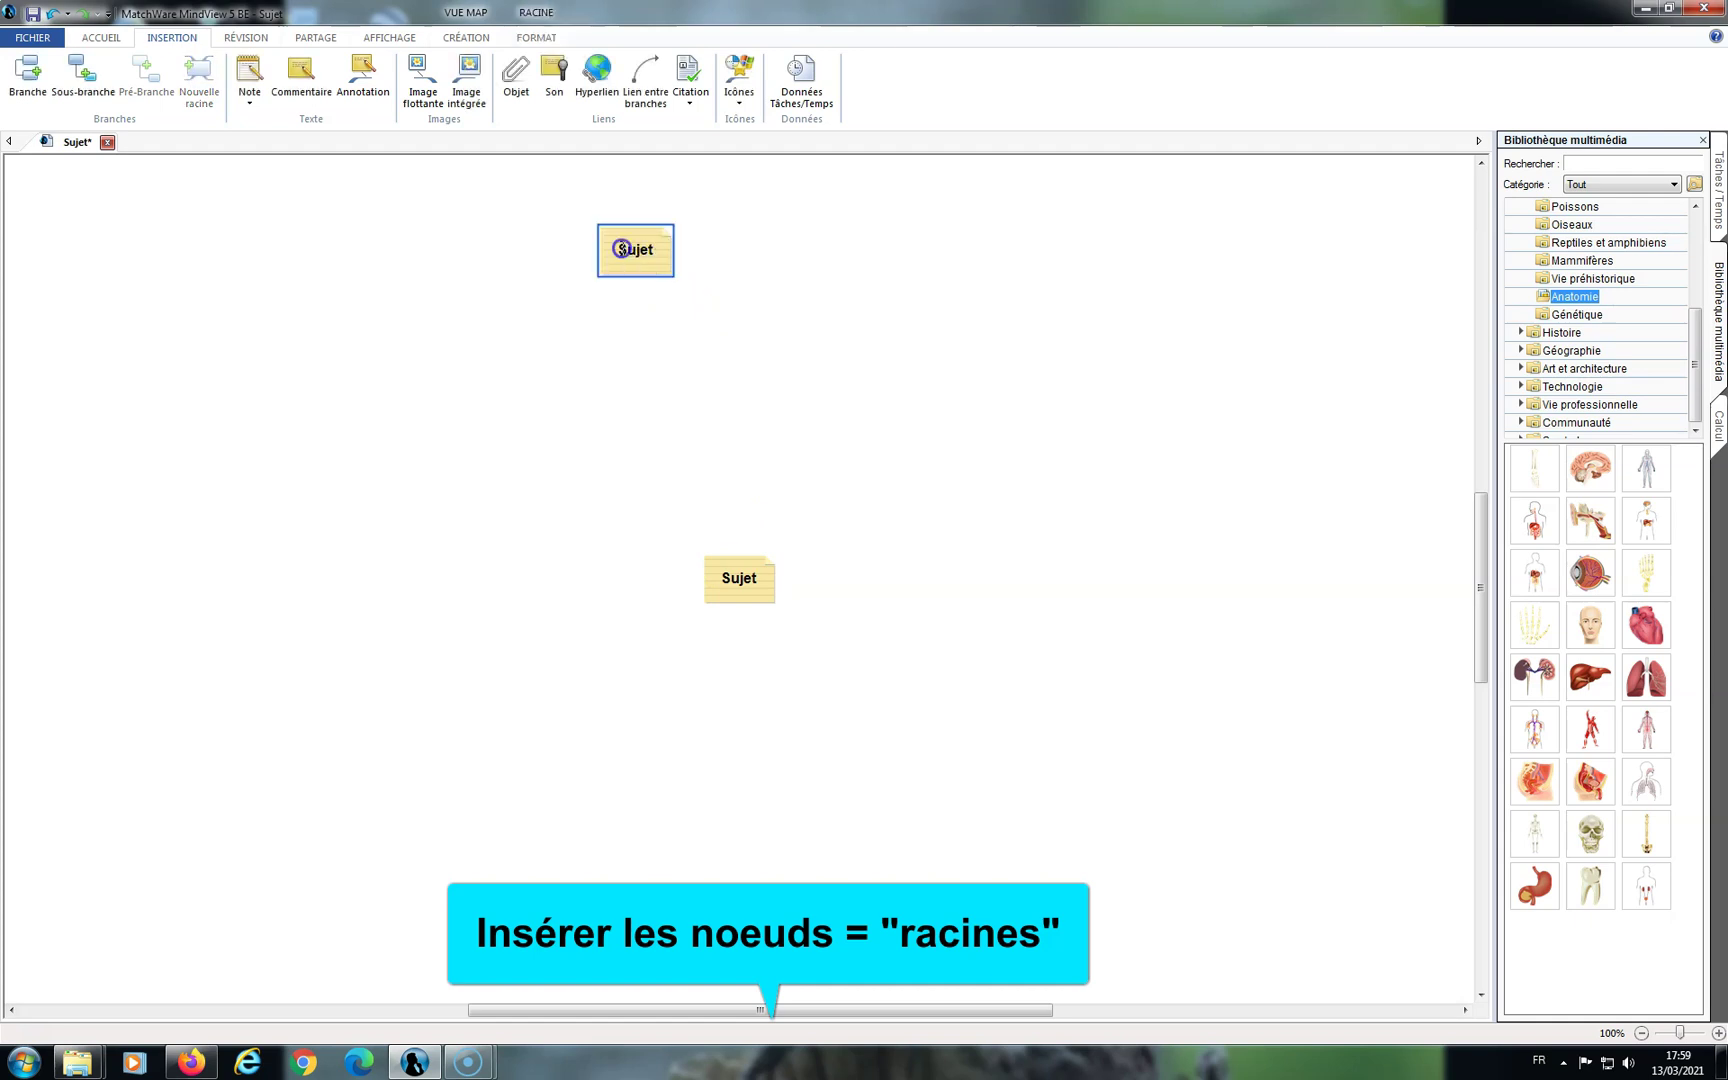
key("Delete")
key("Delete")
key("Delete")
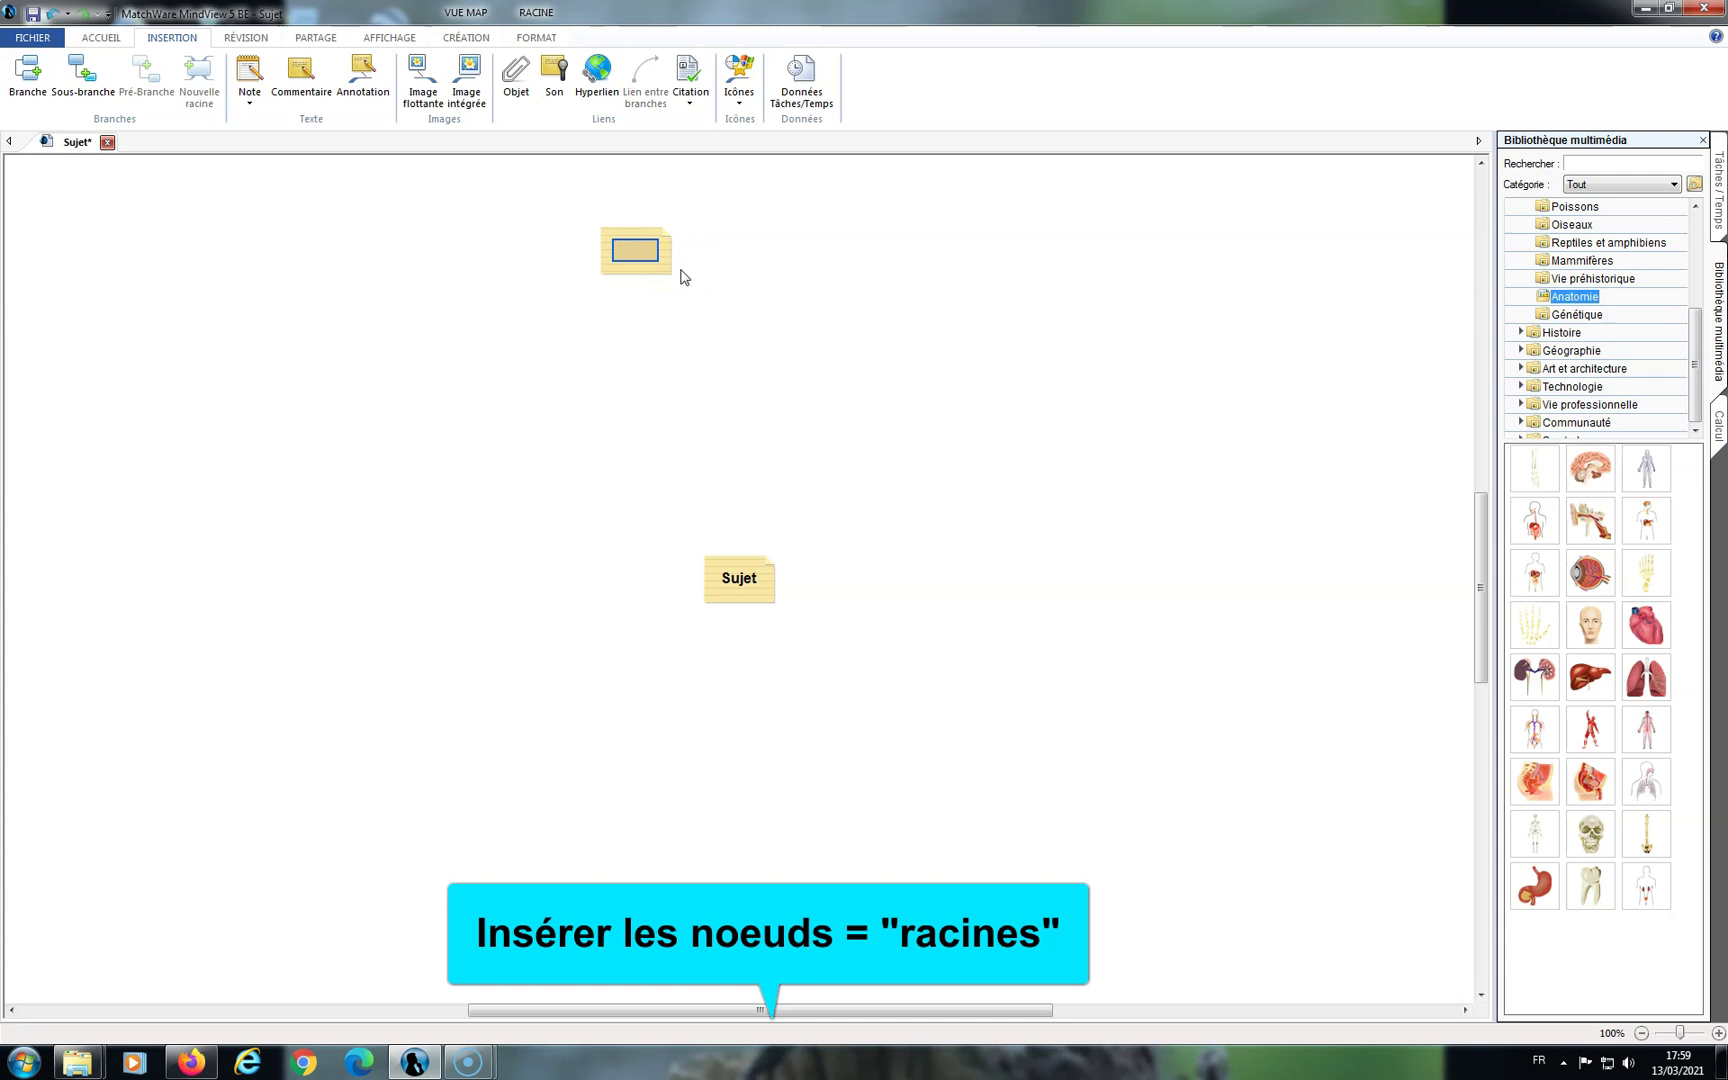
type("ruction de l'habitat")
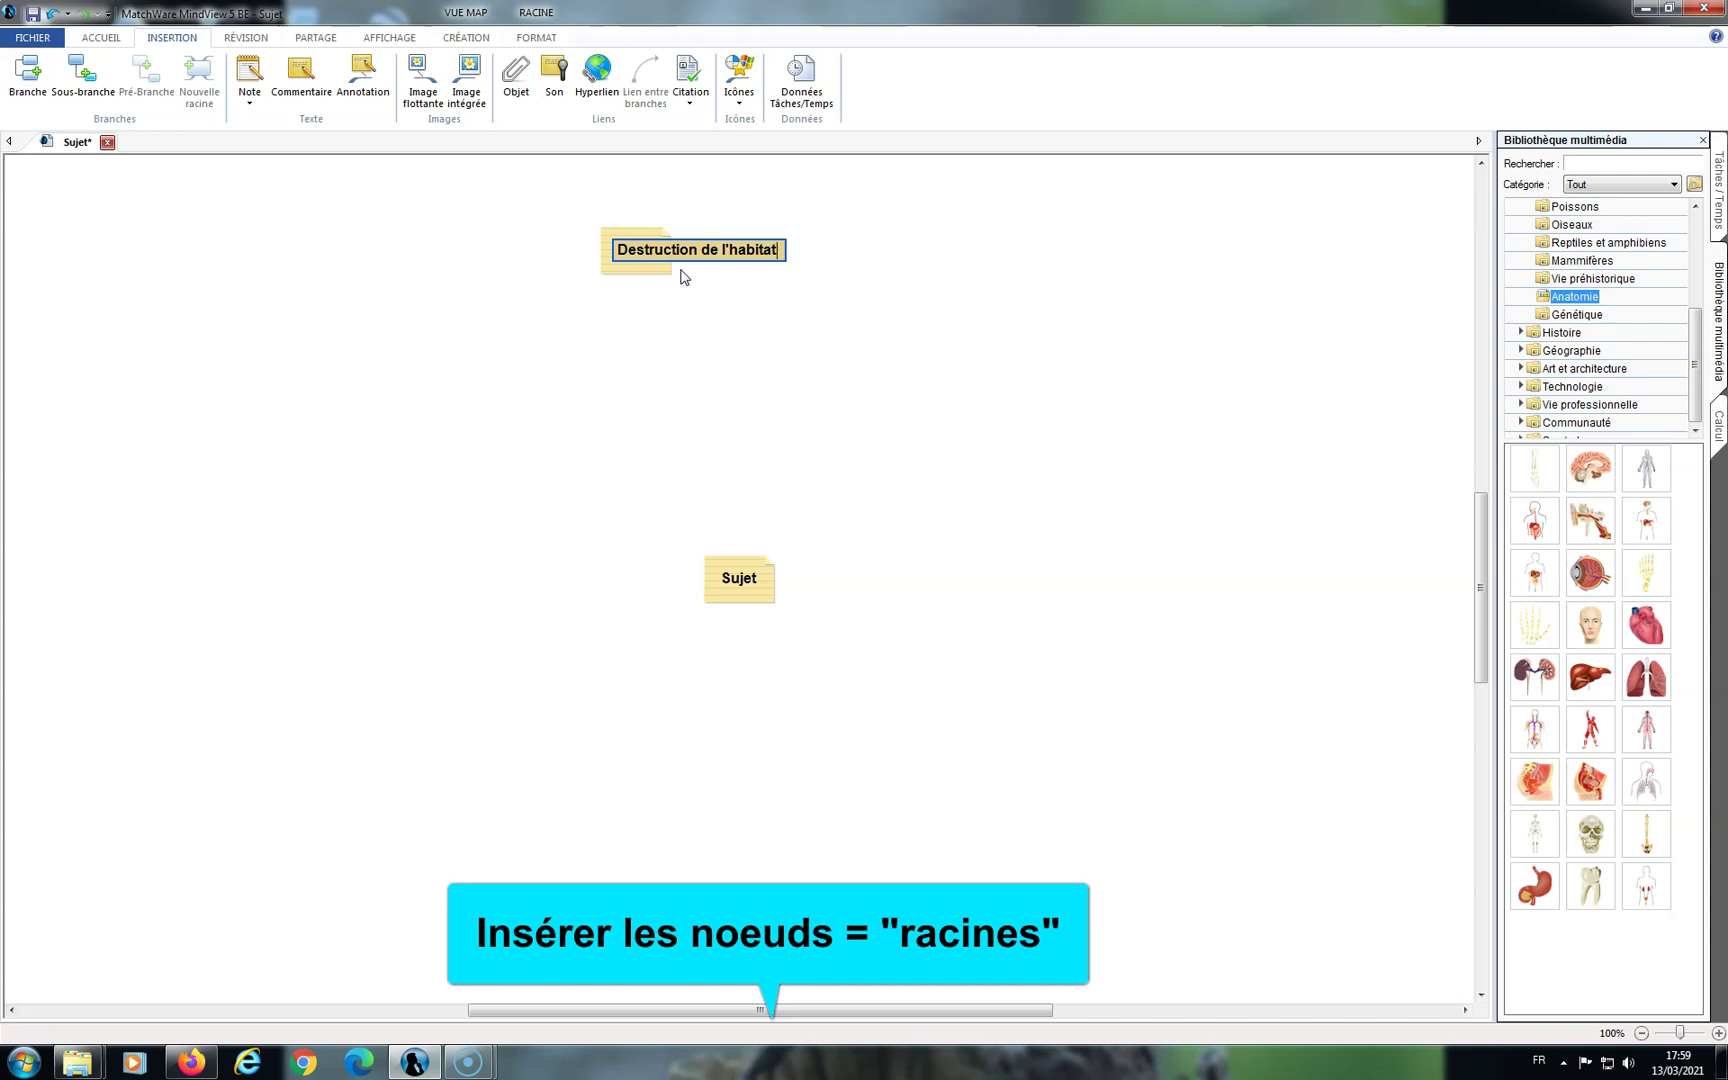
left_click(679, 324)
Move the "Destruction de l'habitat" root slightly to the right, above the central subject.
left_click(711, 255)
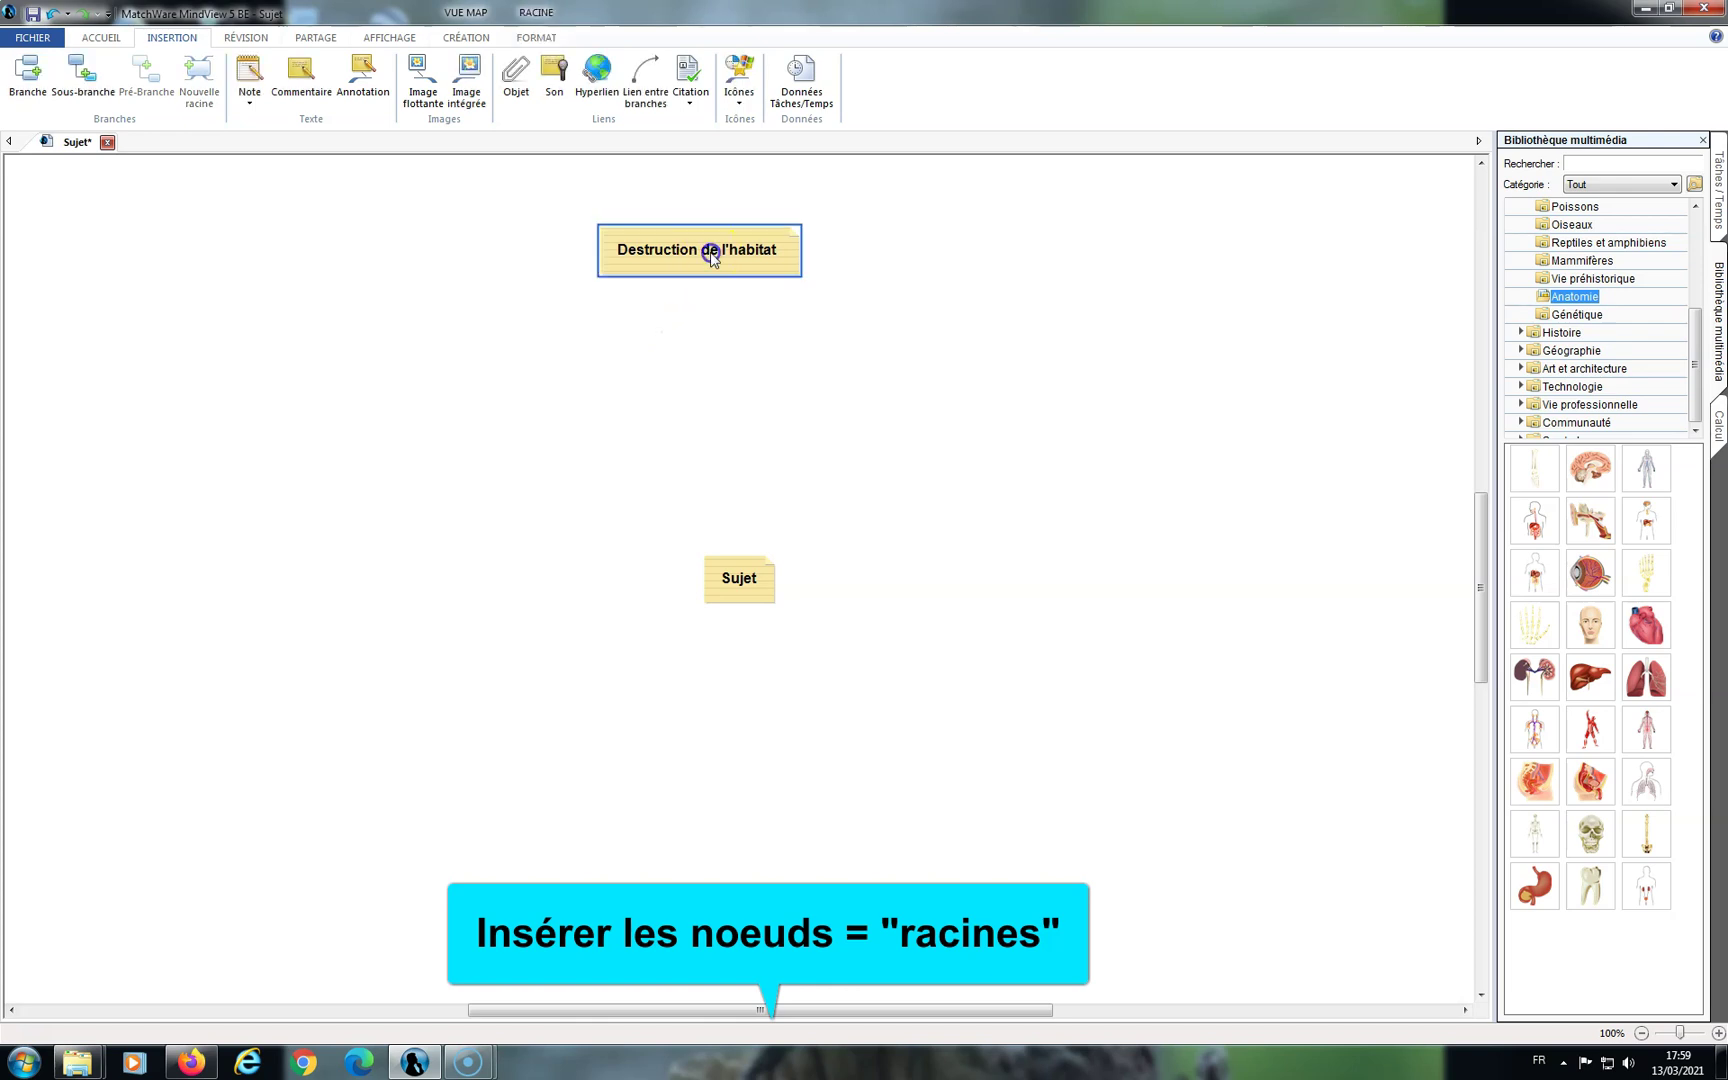
left_click(748, 279)
left_click_drag(738, 263, 802, 272)
Rename the central root "Sujet" to "Disparition des espèces".
double_click(740, 583)
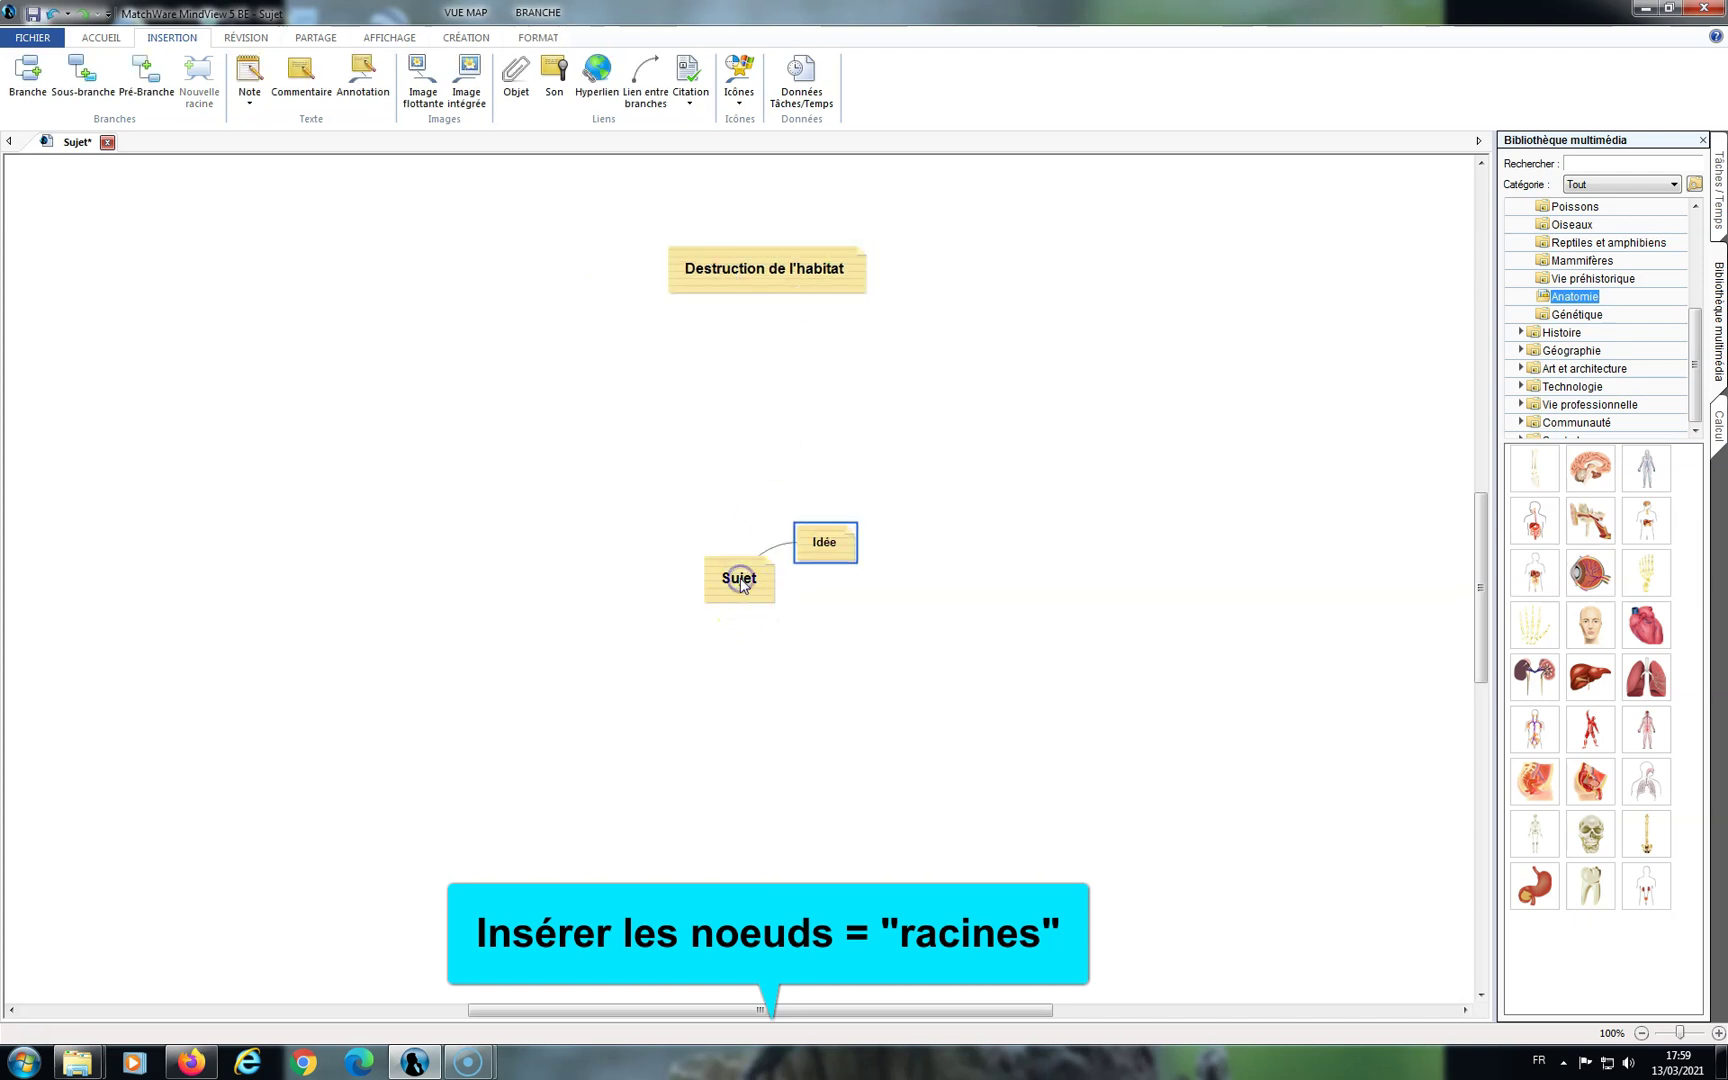
left_click(51, 14)
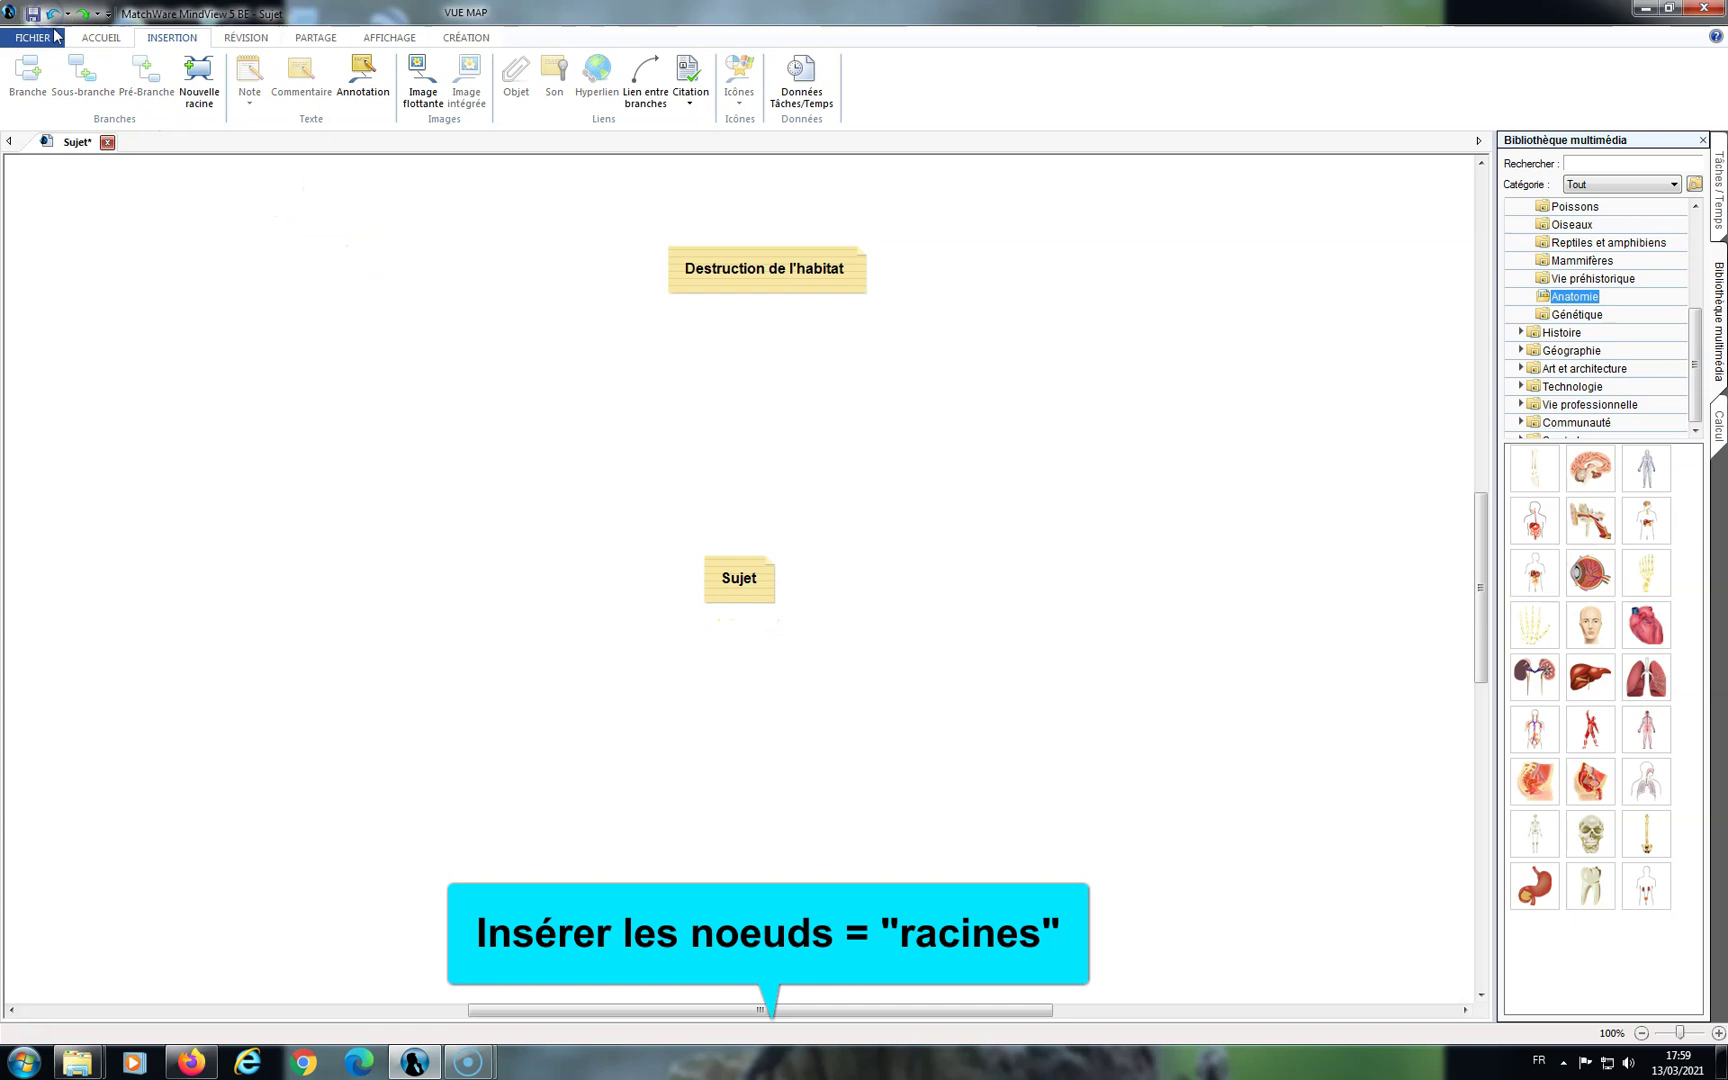
left_click(742, 584)
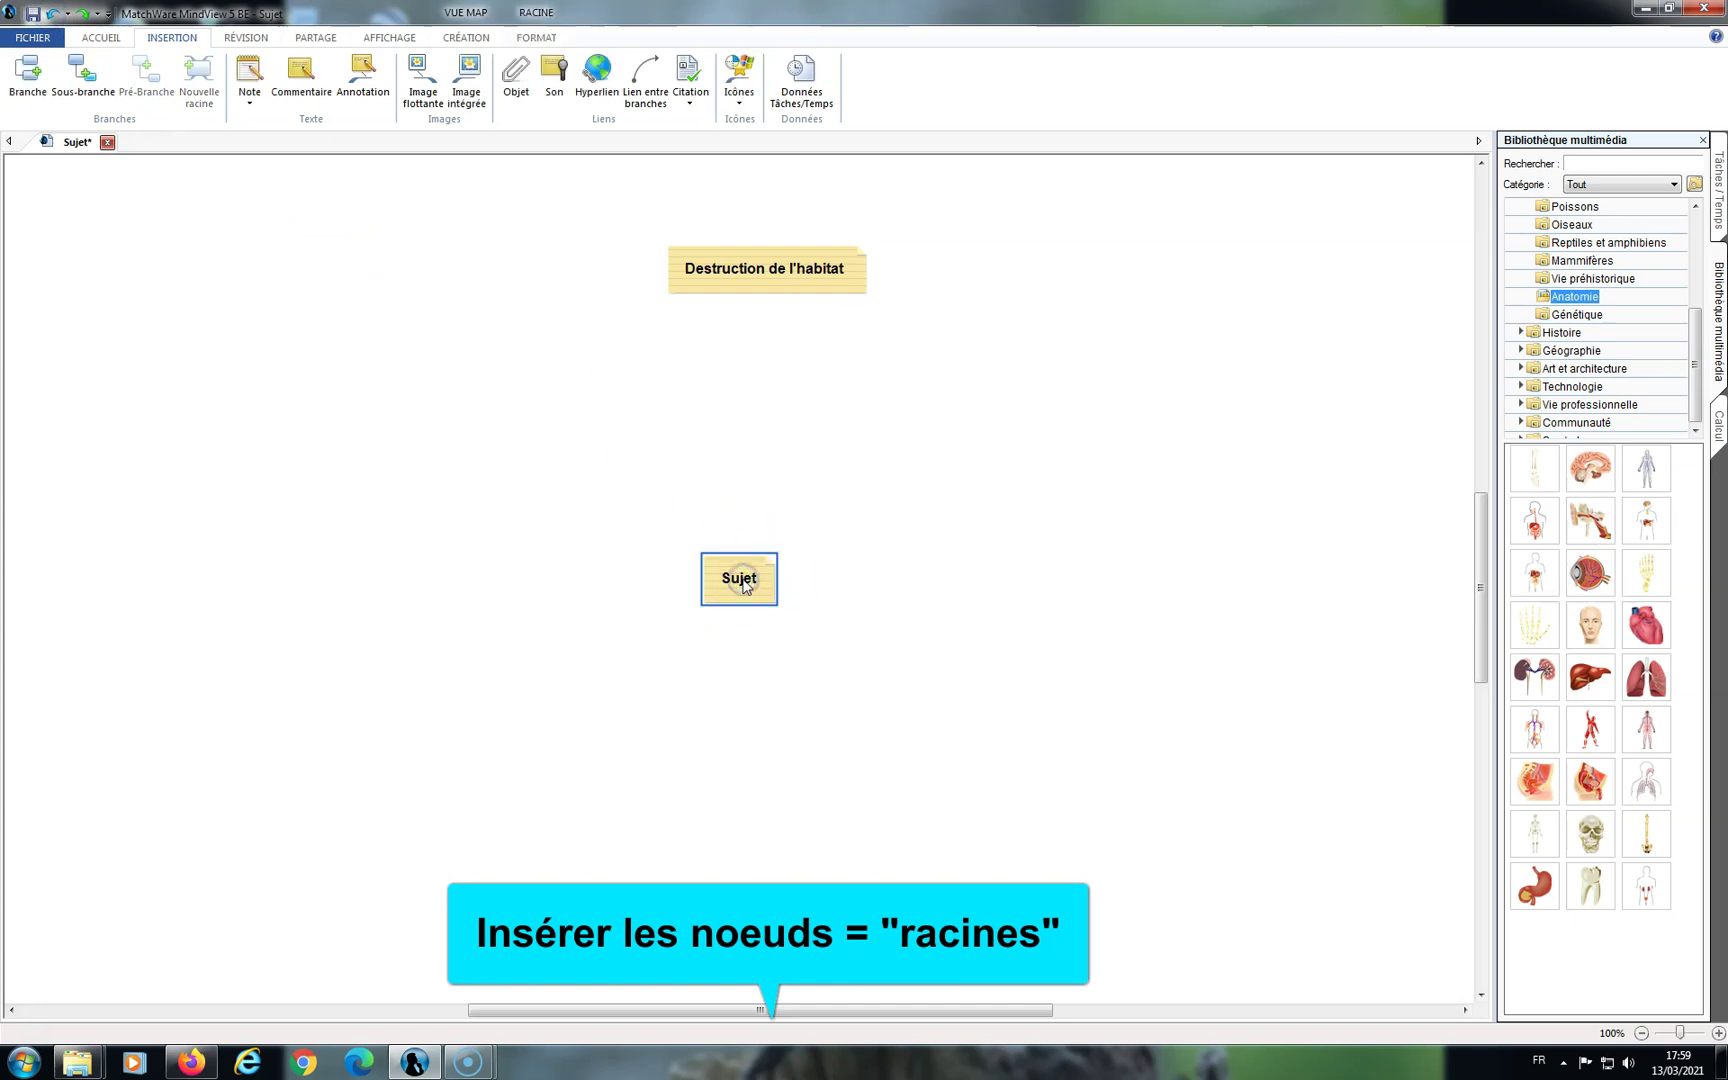
left_click(725, 577)
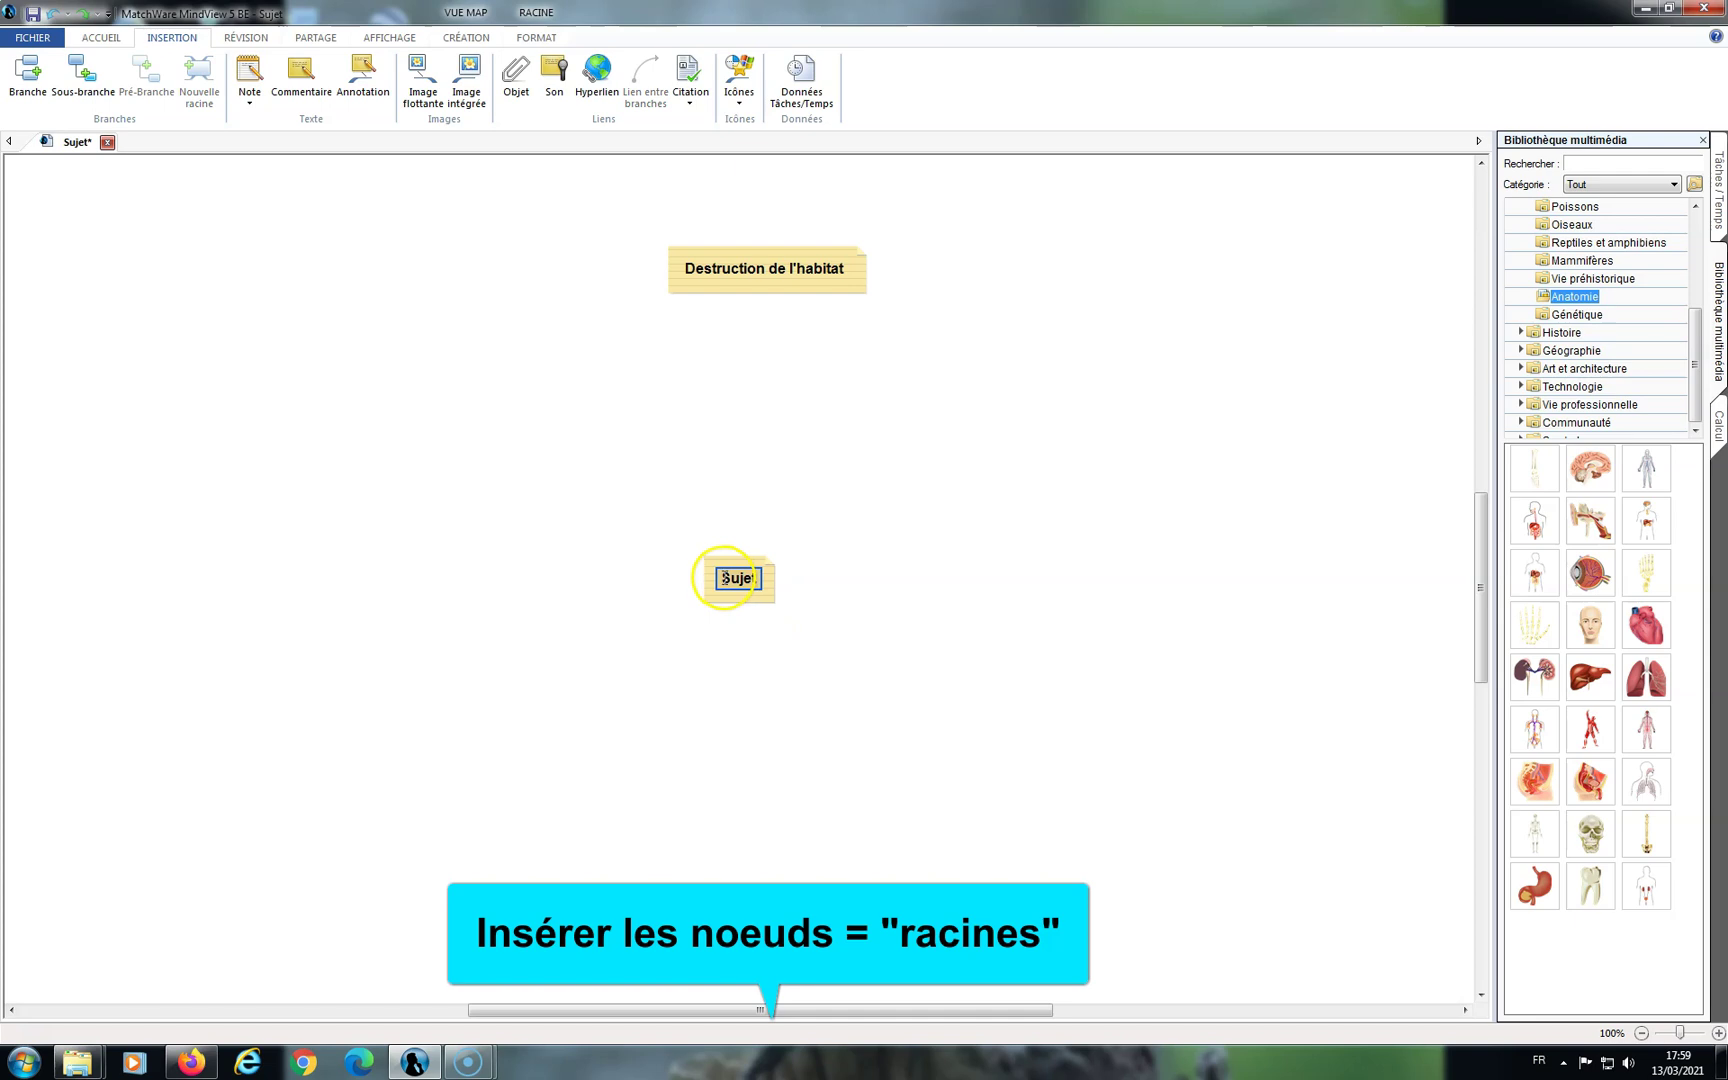
left_click_drag(725, 577, 770, 580)
key("BackSpace")
type("Dispat")
key("BackSpace")
type("rition des espèces")
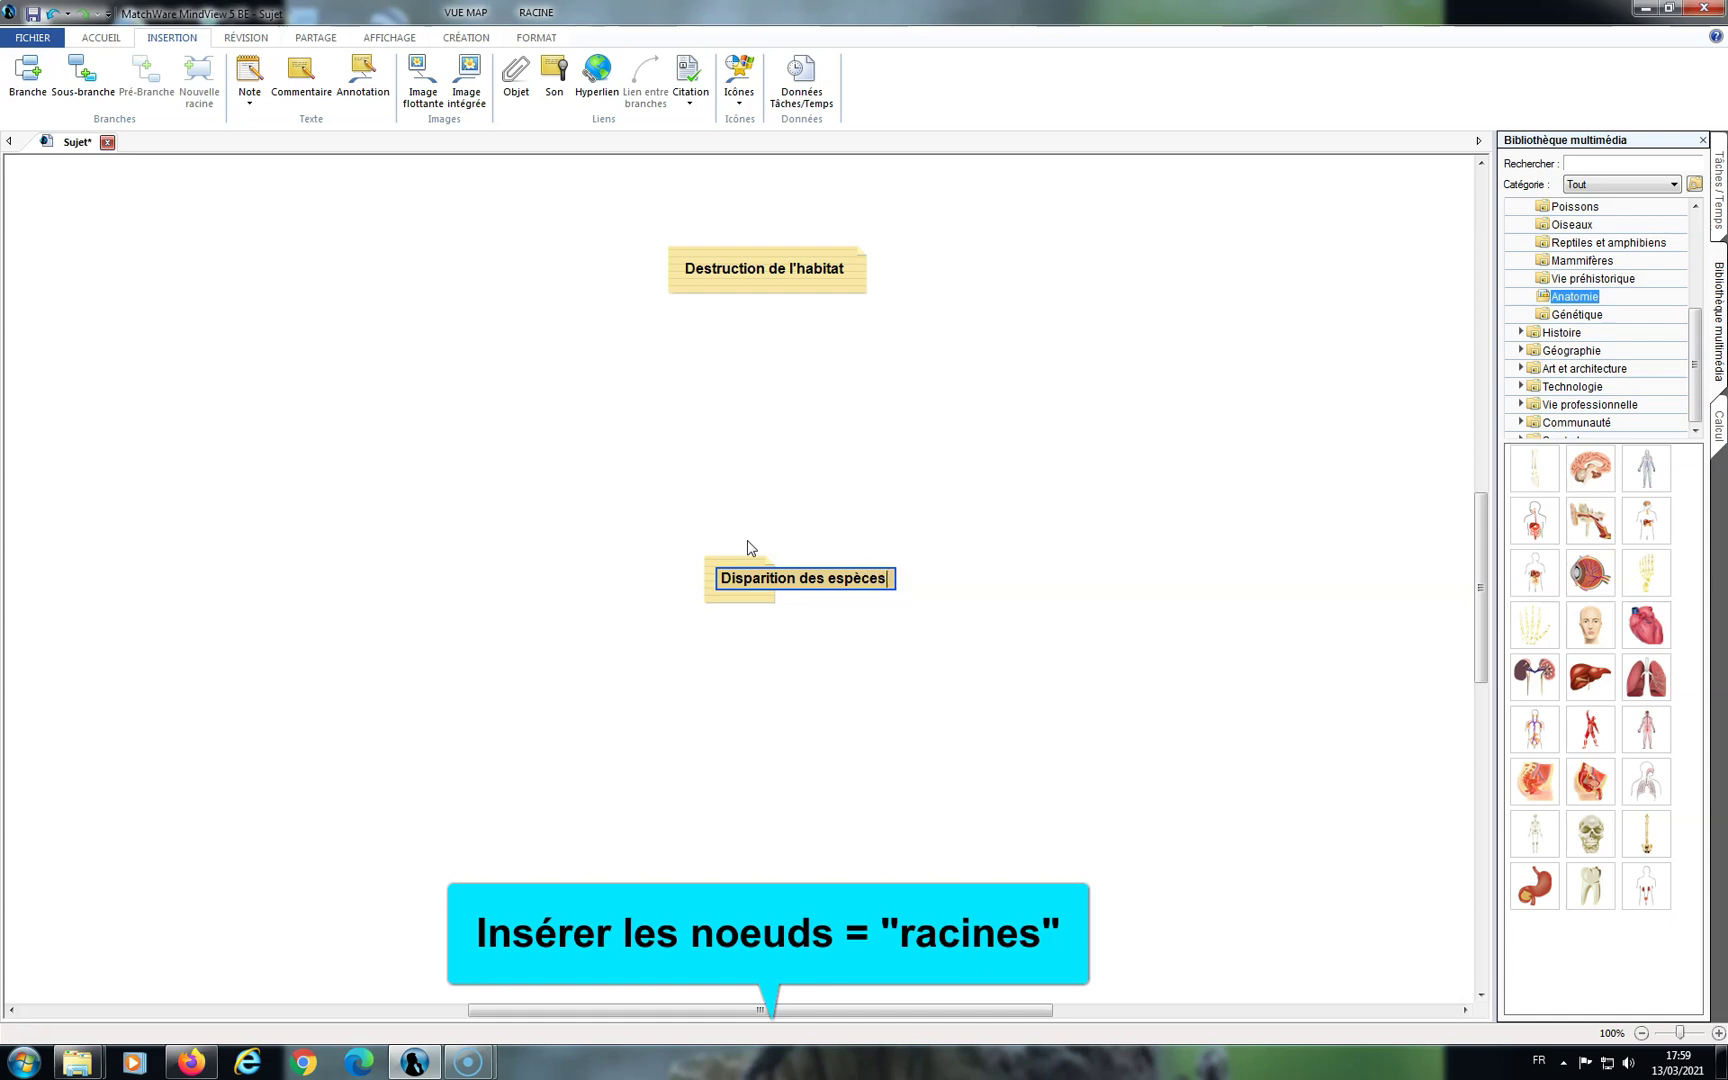
left_click(795, 733)
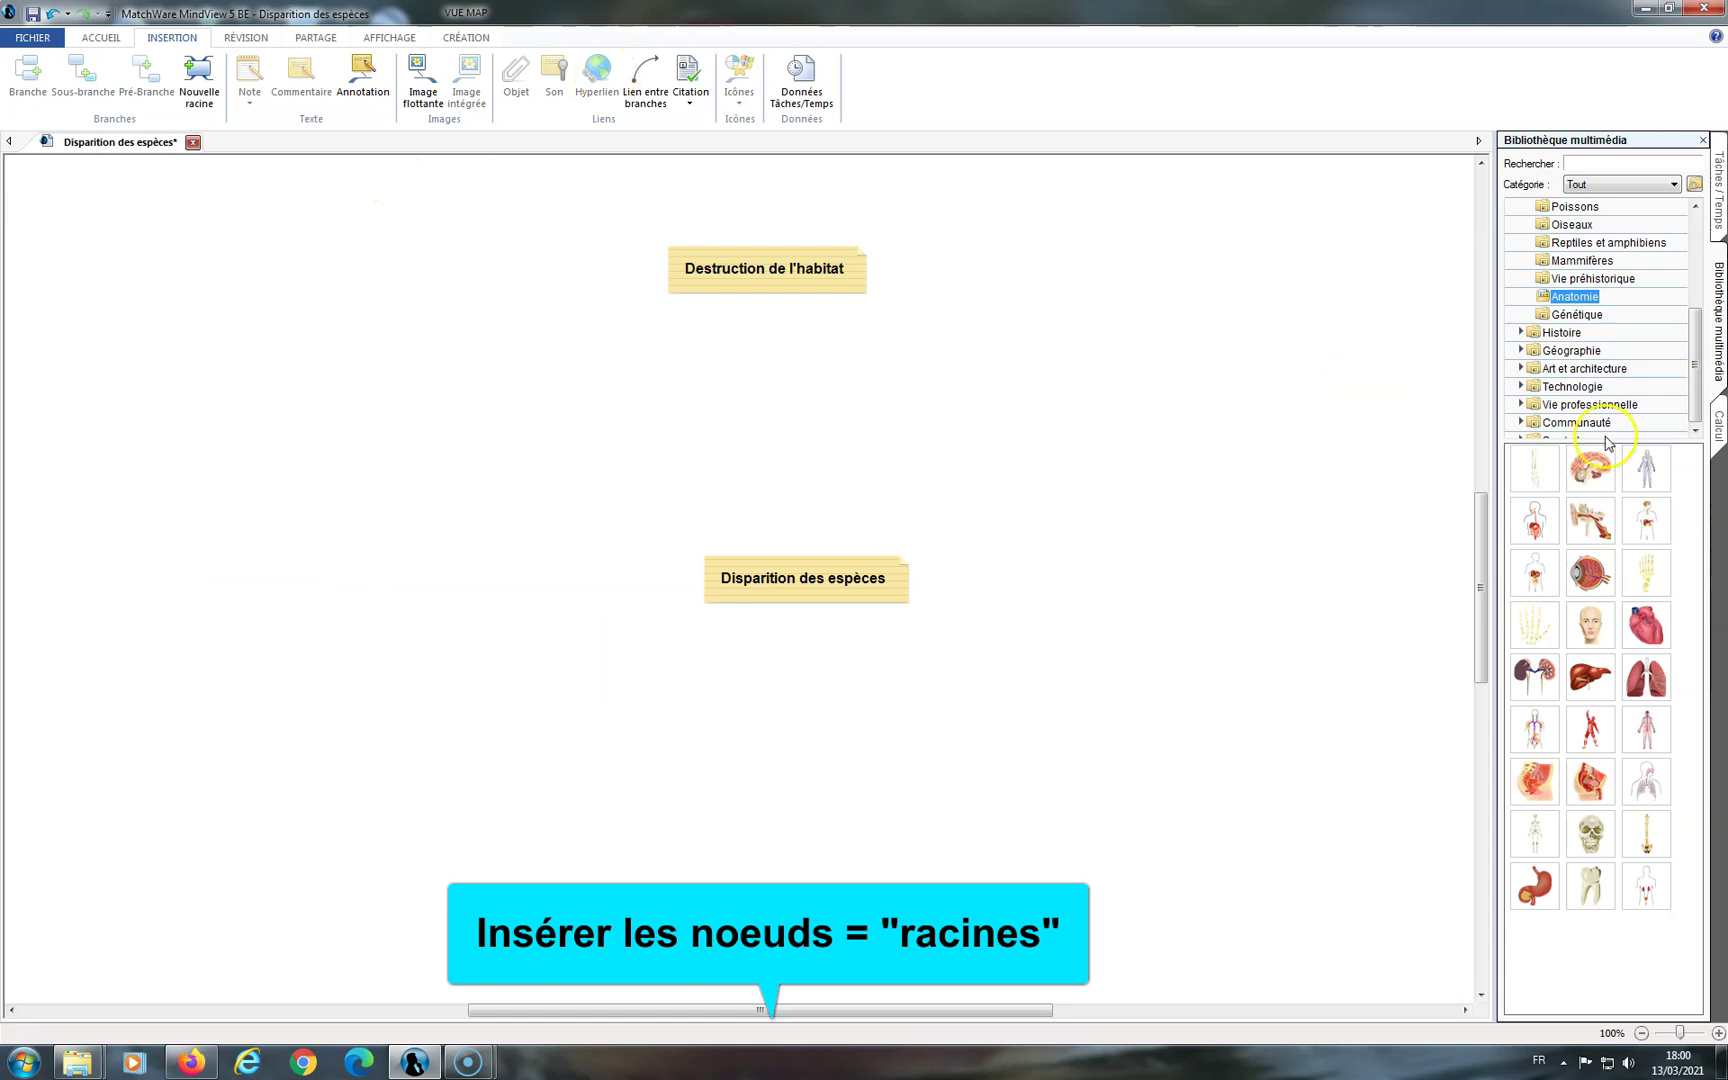
Insert a new root named "Prédation" at the far left of the map and move it down to about the central root's height.
left_click(201, 80)
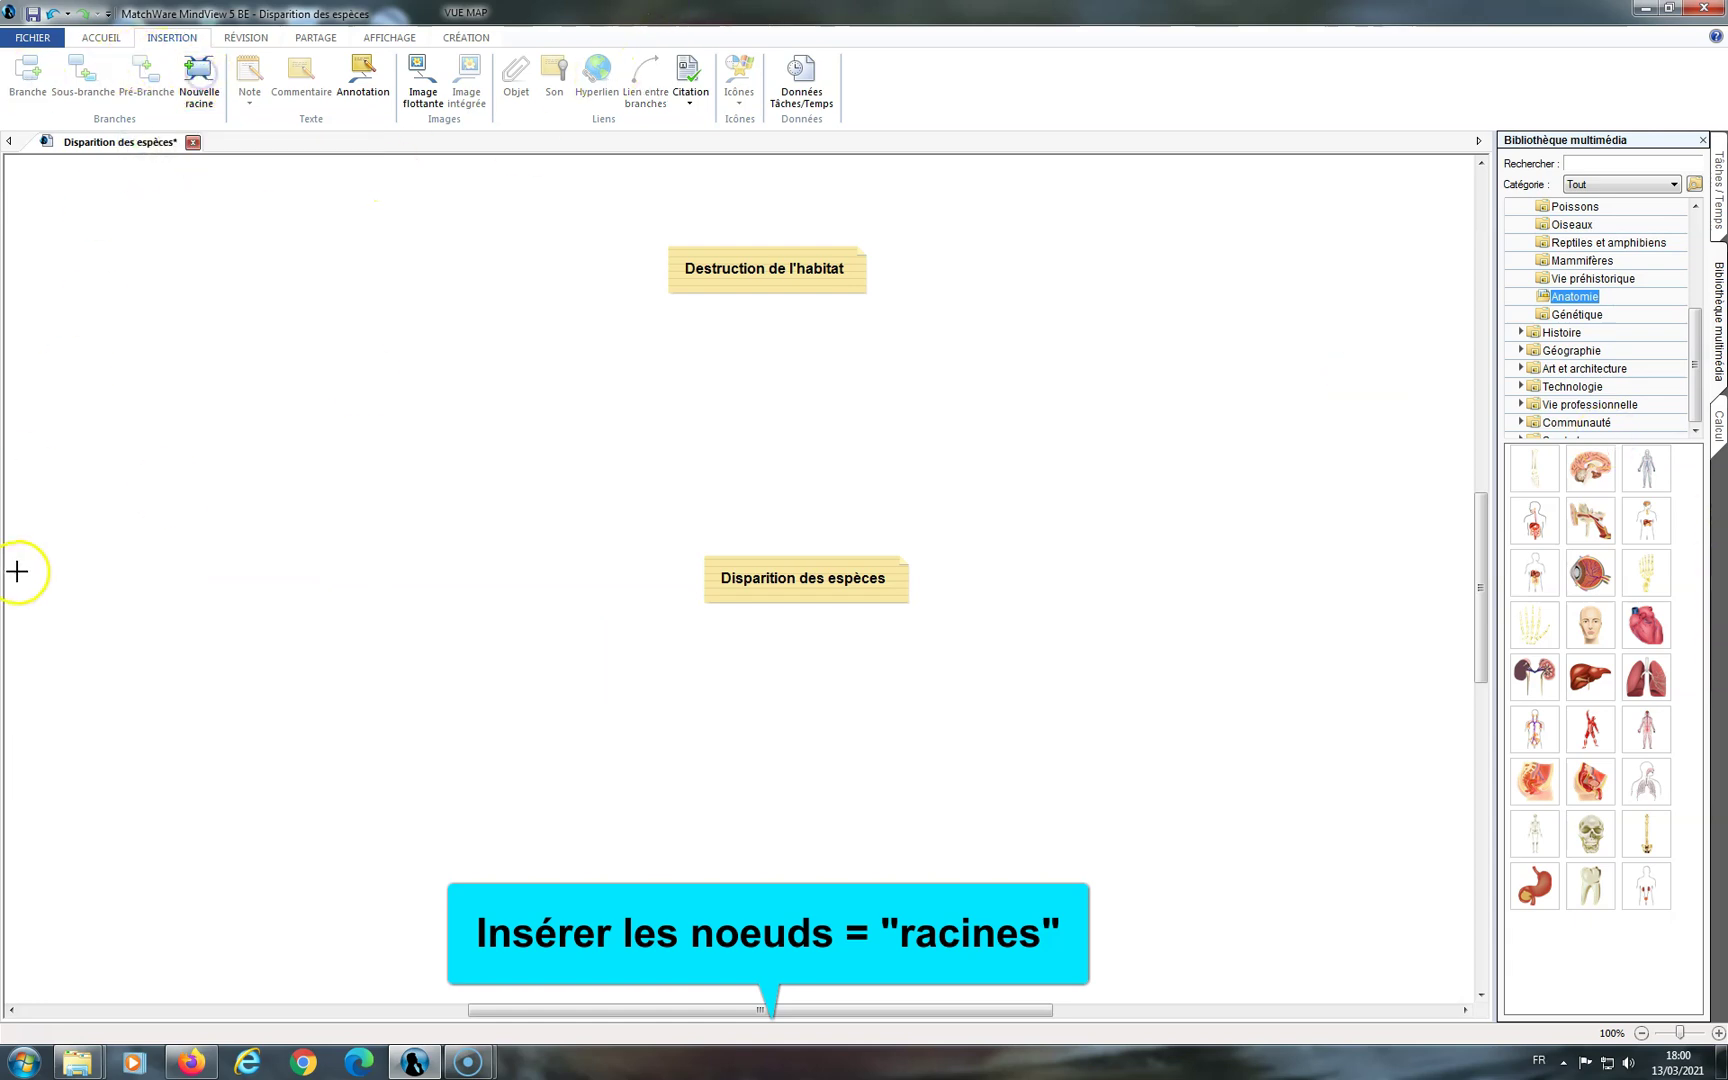
left_click(73, 532)
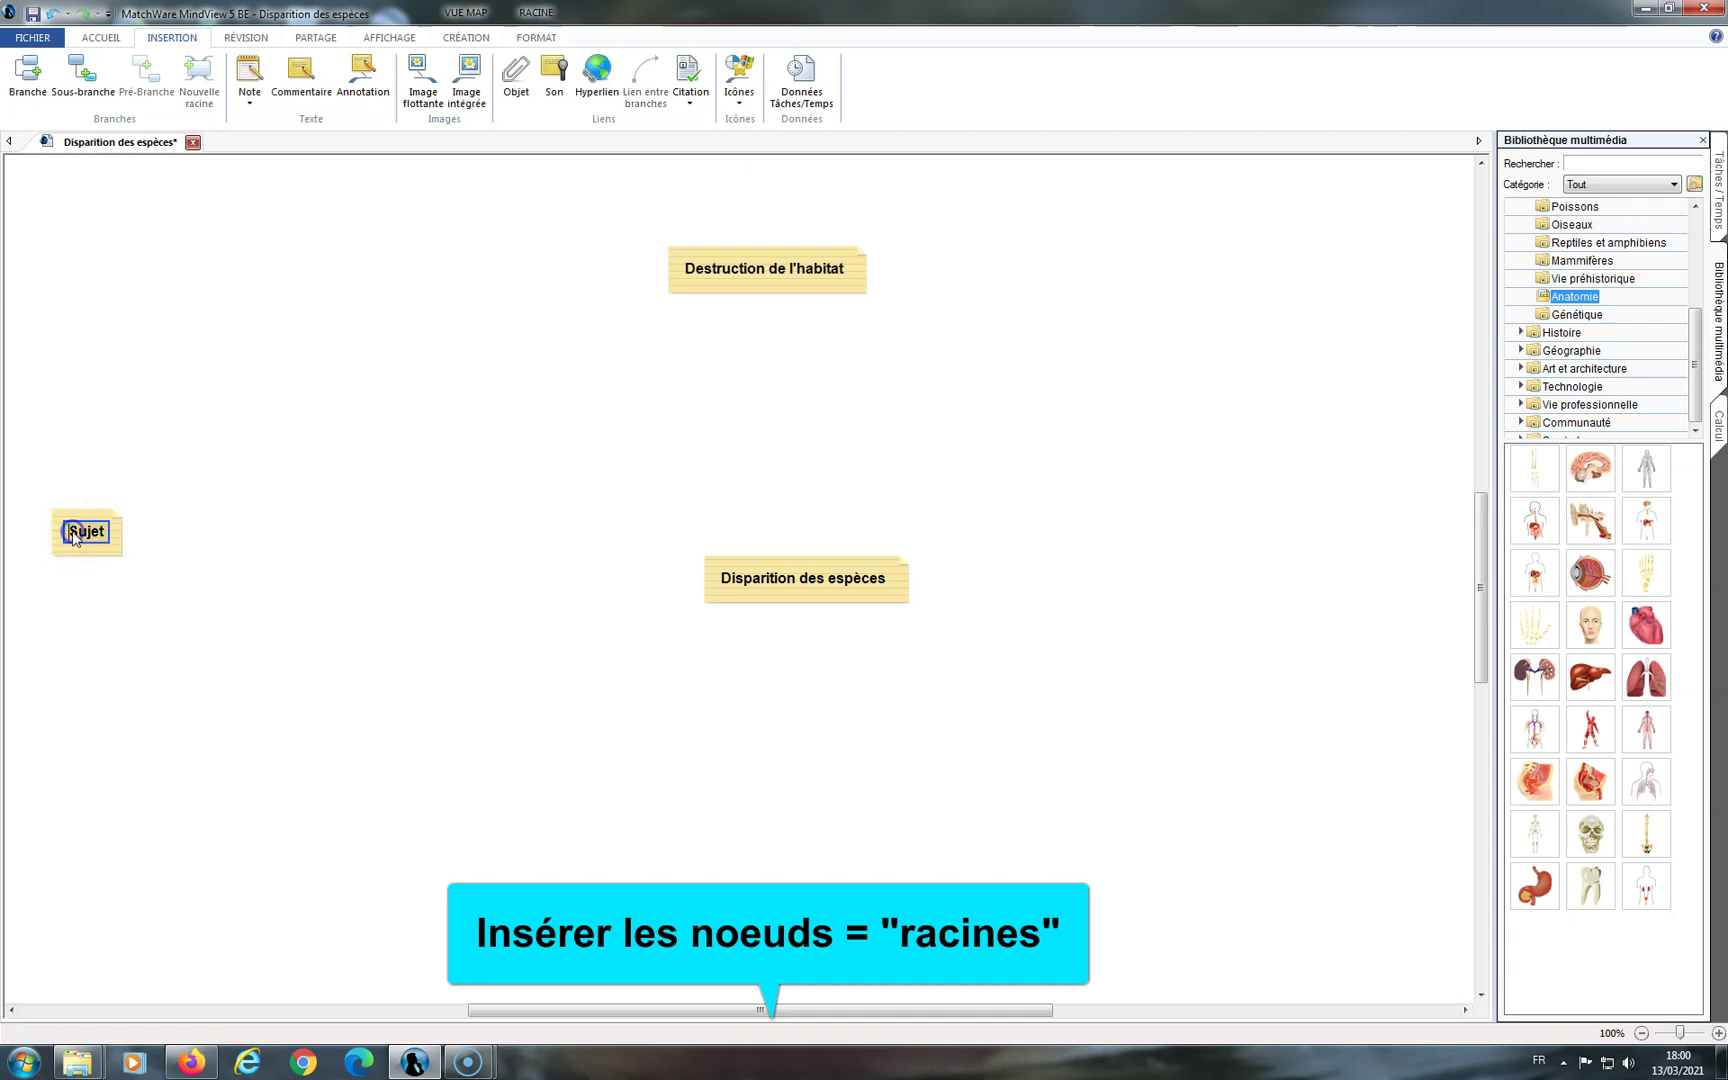
key("Delete")
key("Delete")
key("Delete")
key("Delete")
type("Prédation")
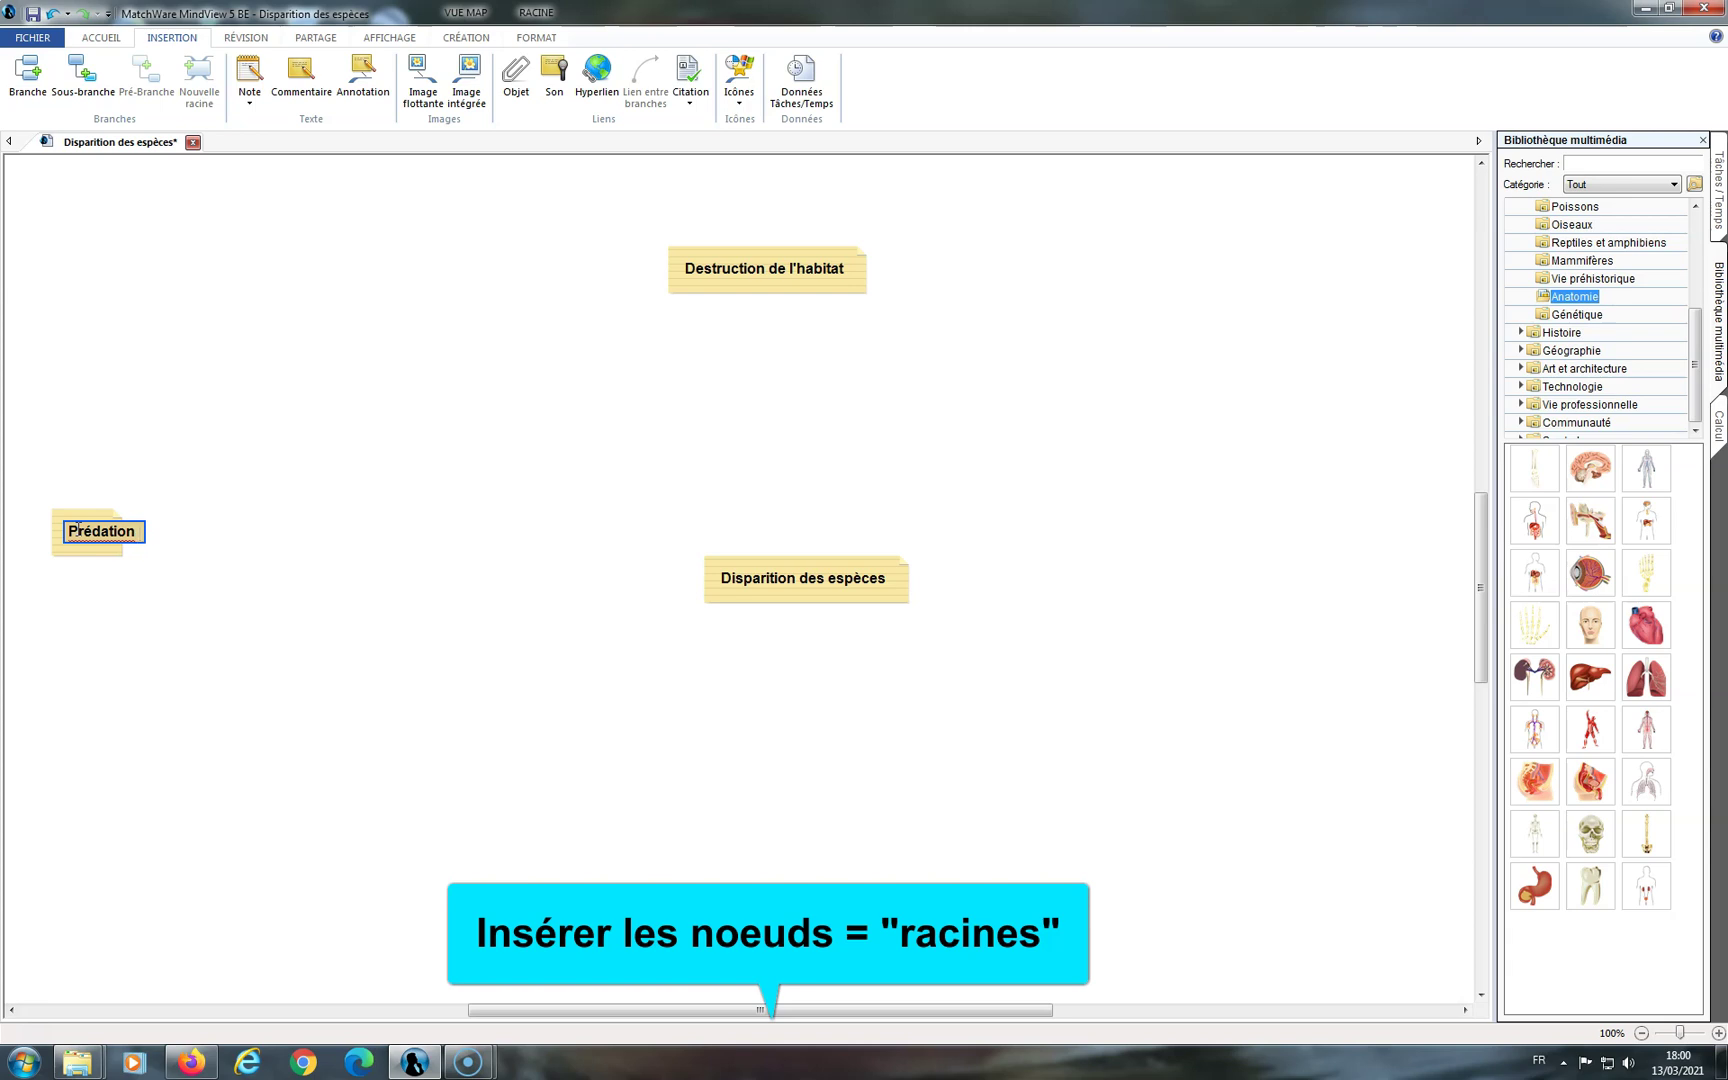
left_click(115, 609)
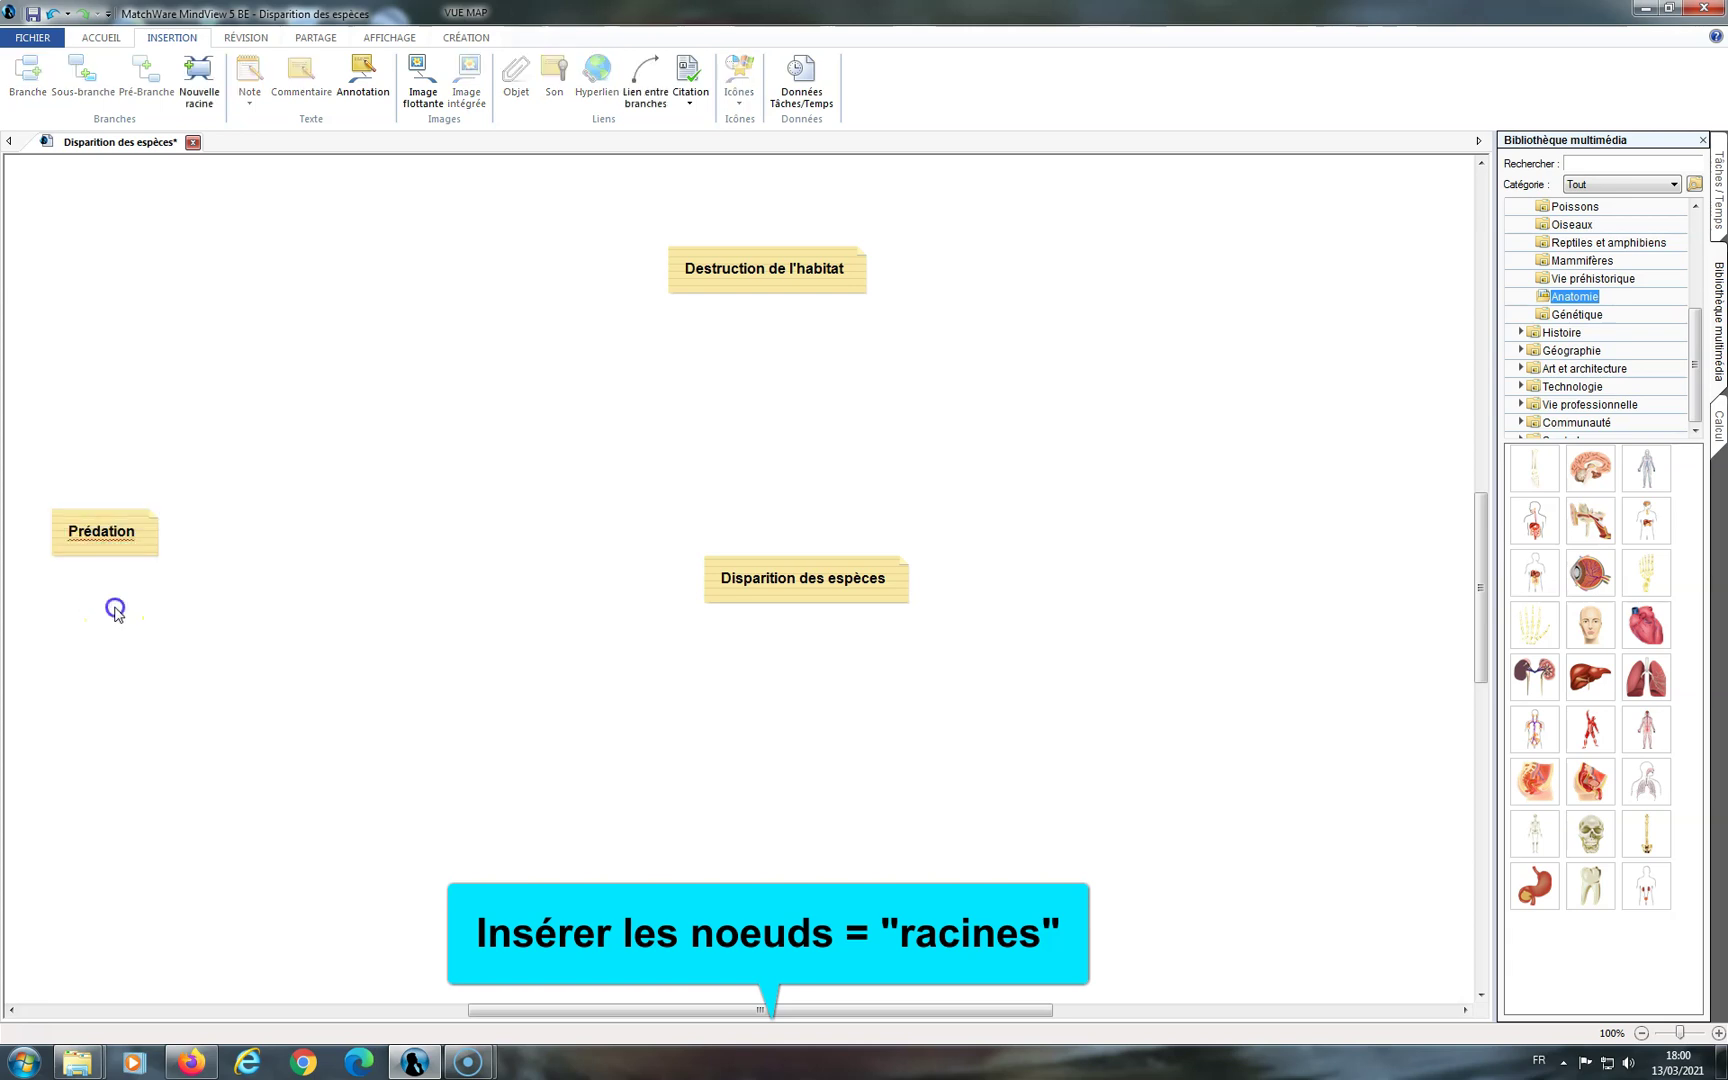
left_click_drag(94, 553, 118, 614)
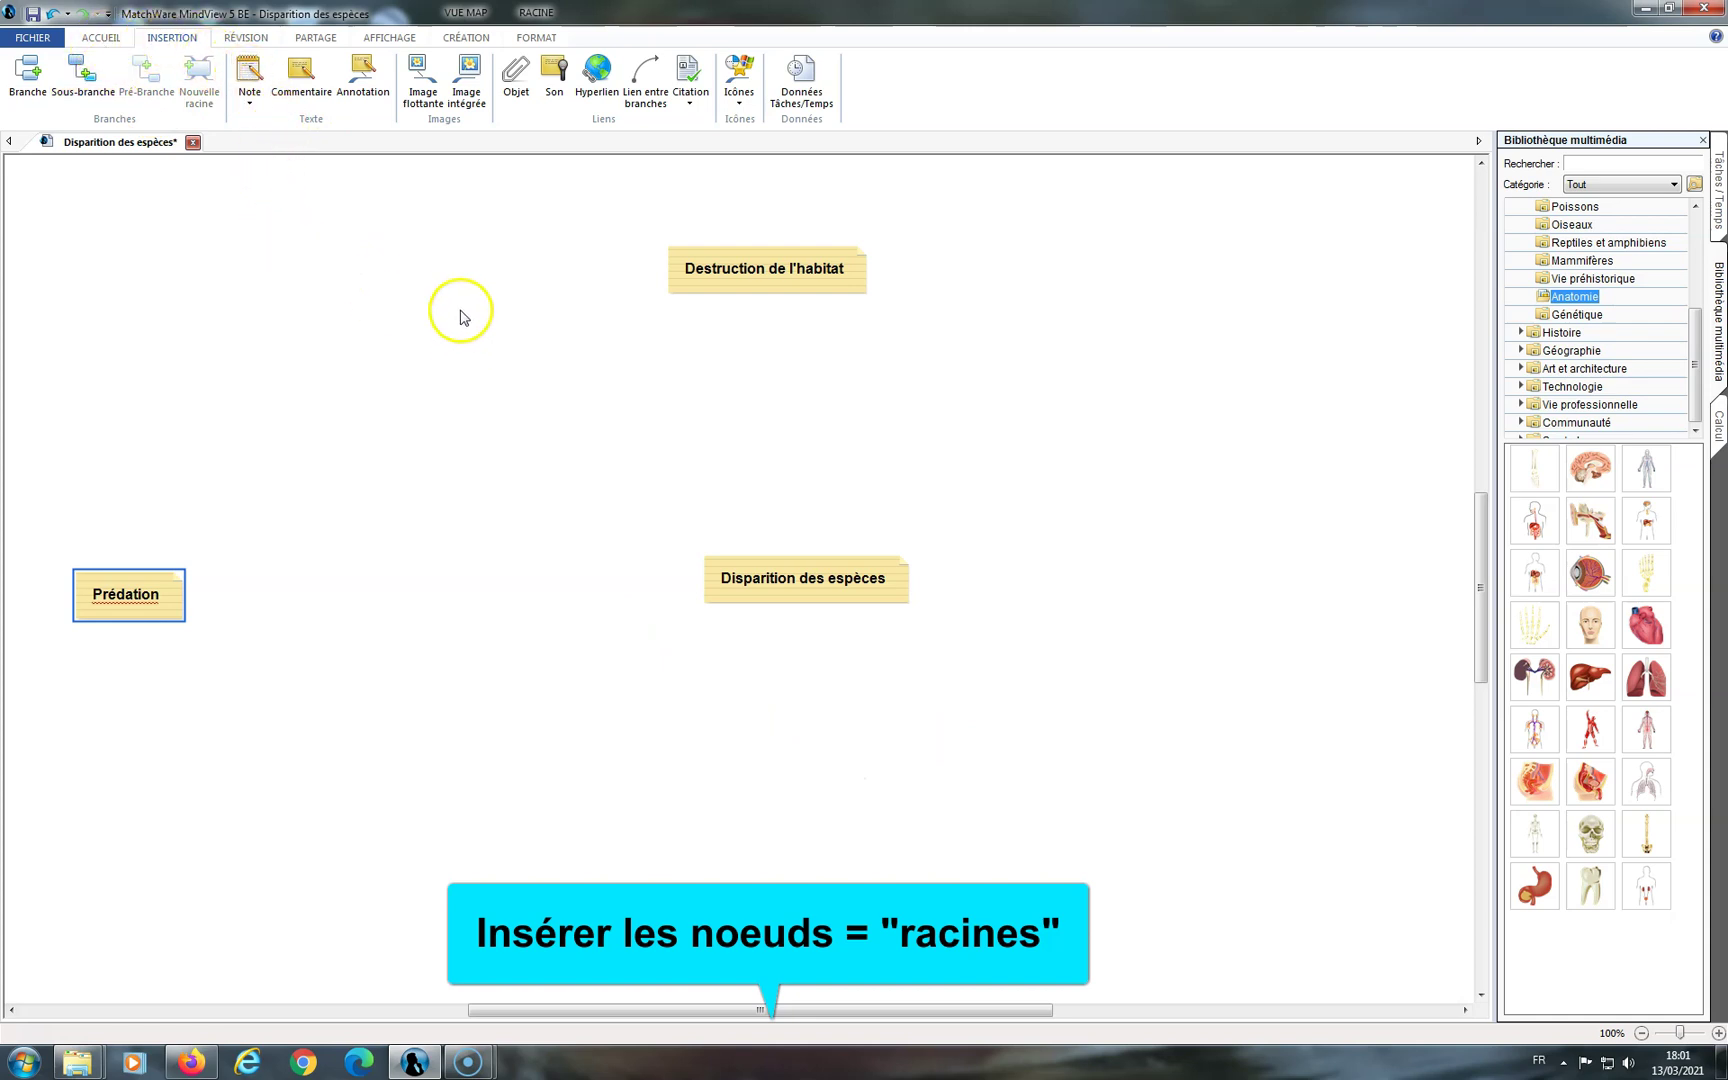
Insert a new root named "Epidémies" to the right of the central root.
left_click(424, 359)
left_click(199, 72)
left_click(1246, 517)
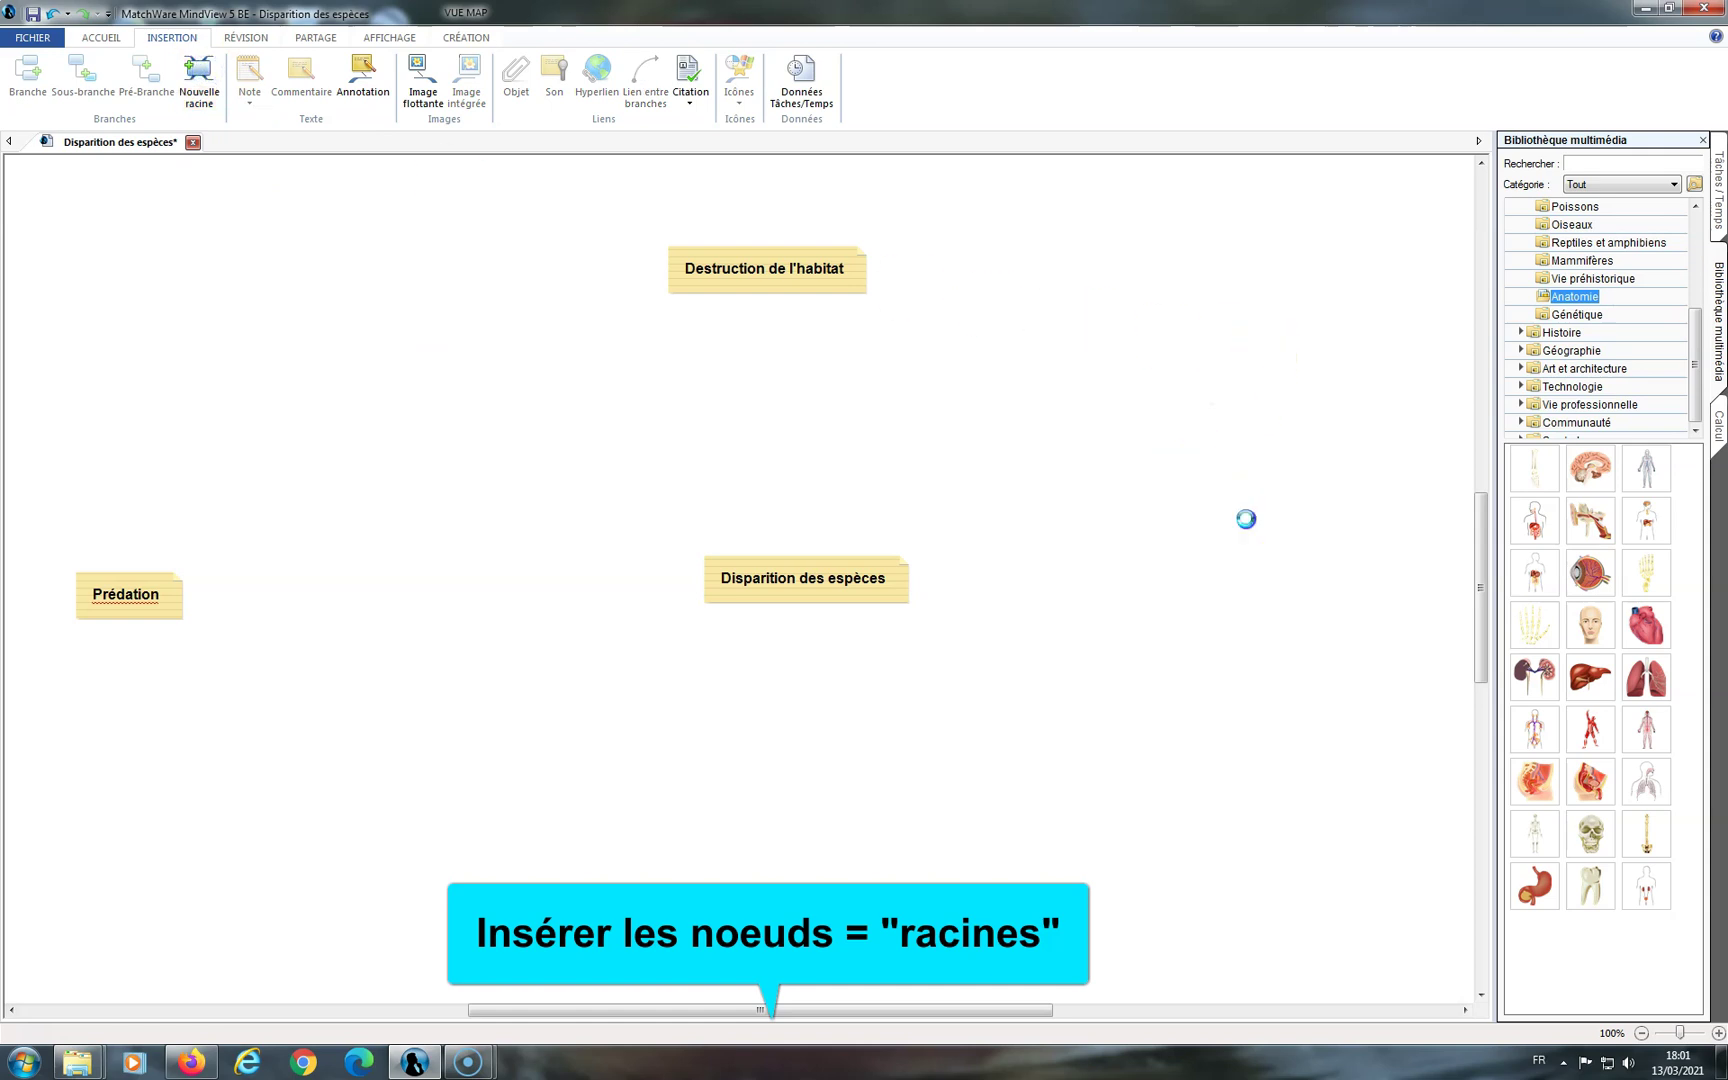
left_click(1240, 520)
left_click(1241, 517)
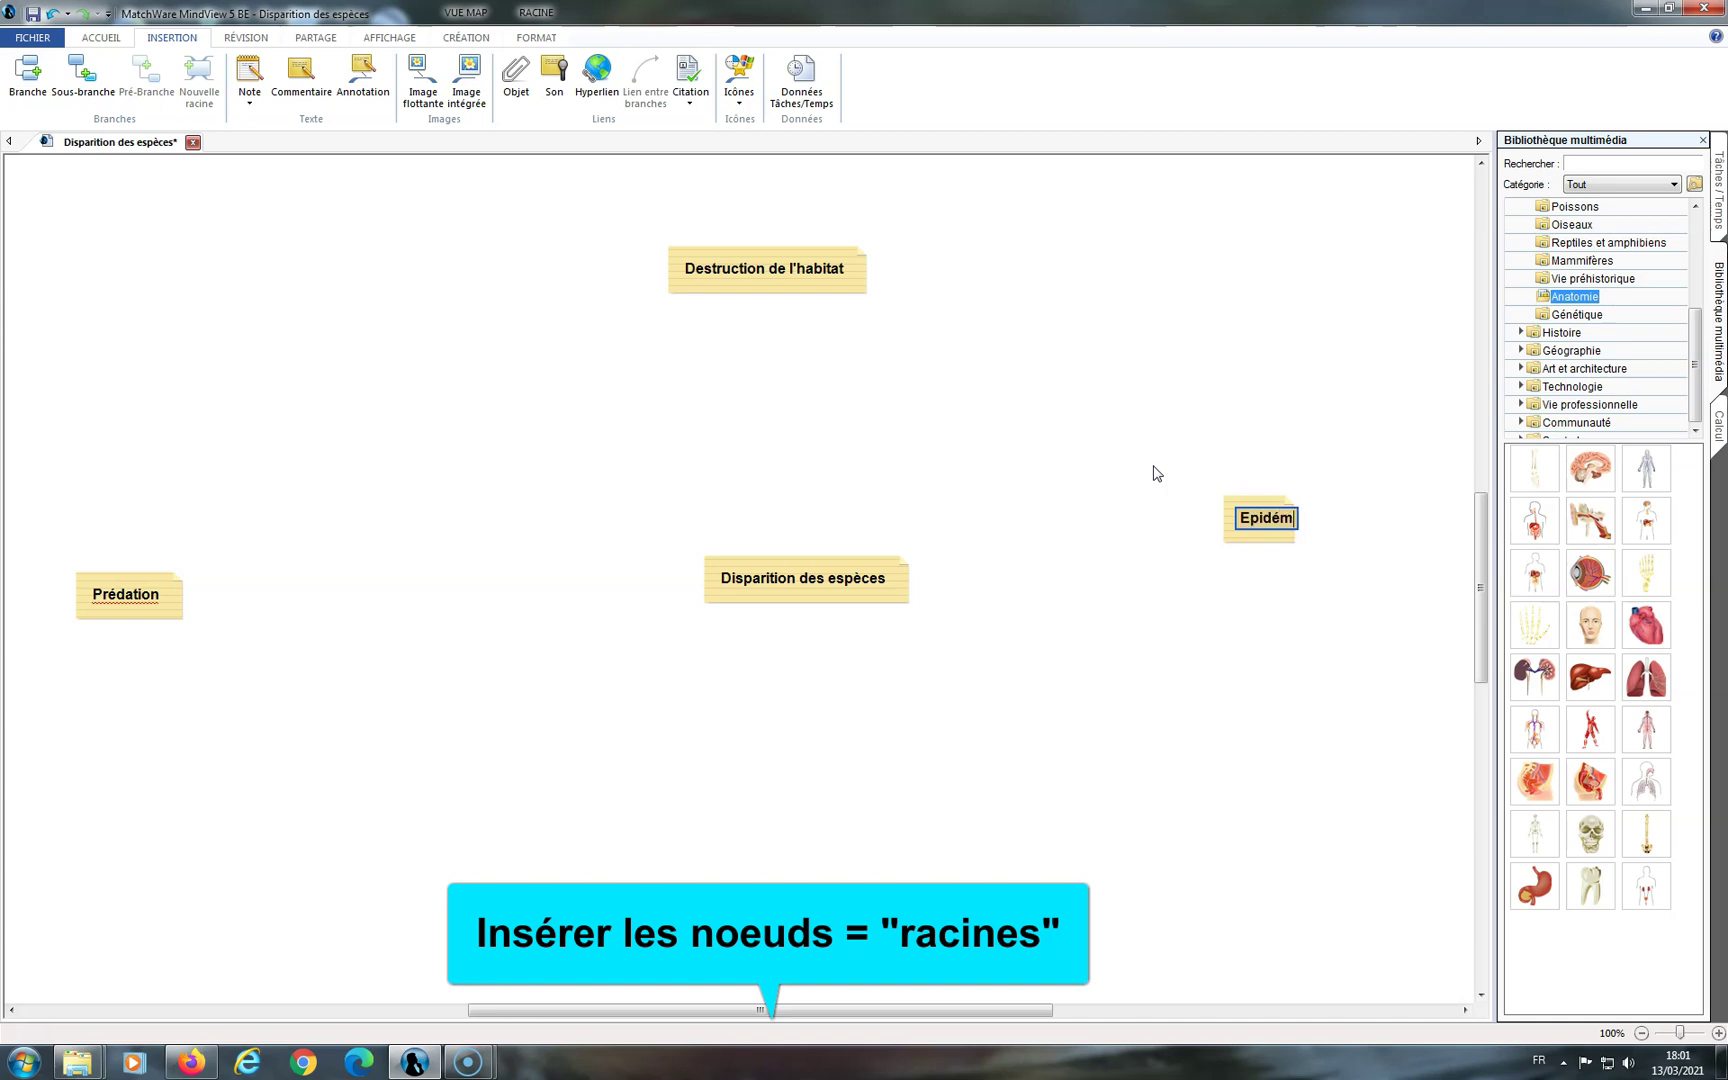
left_click(1213, 692)
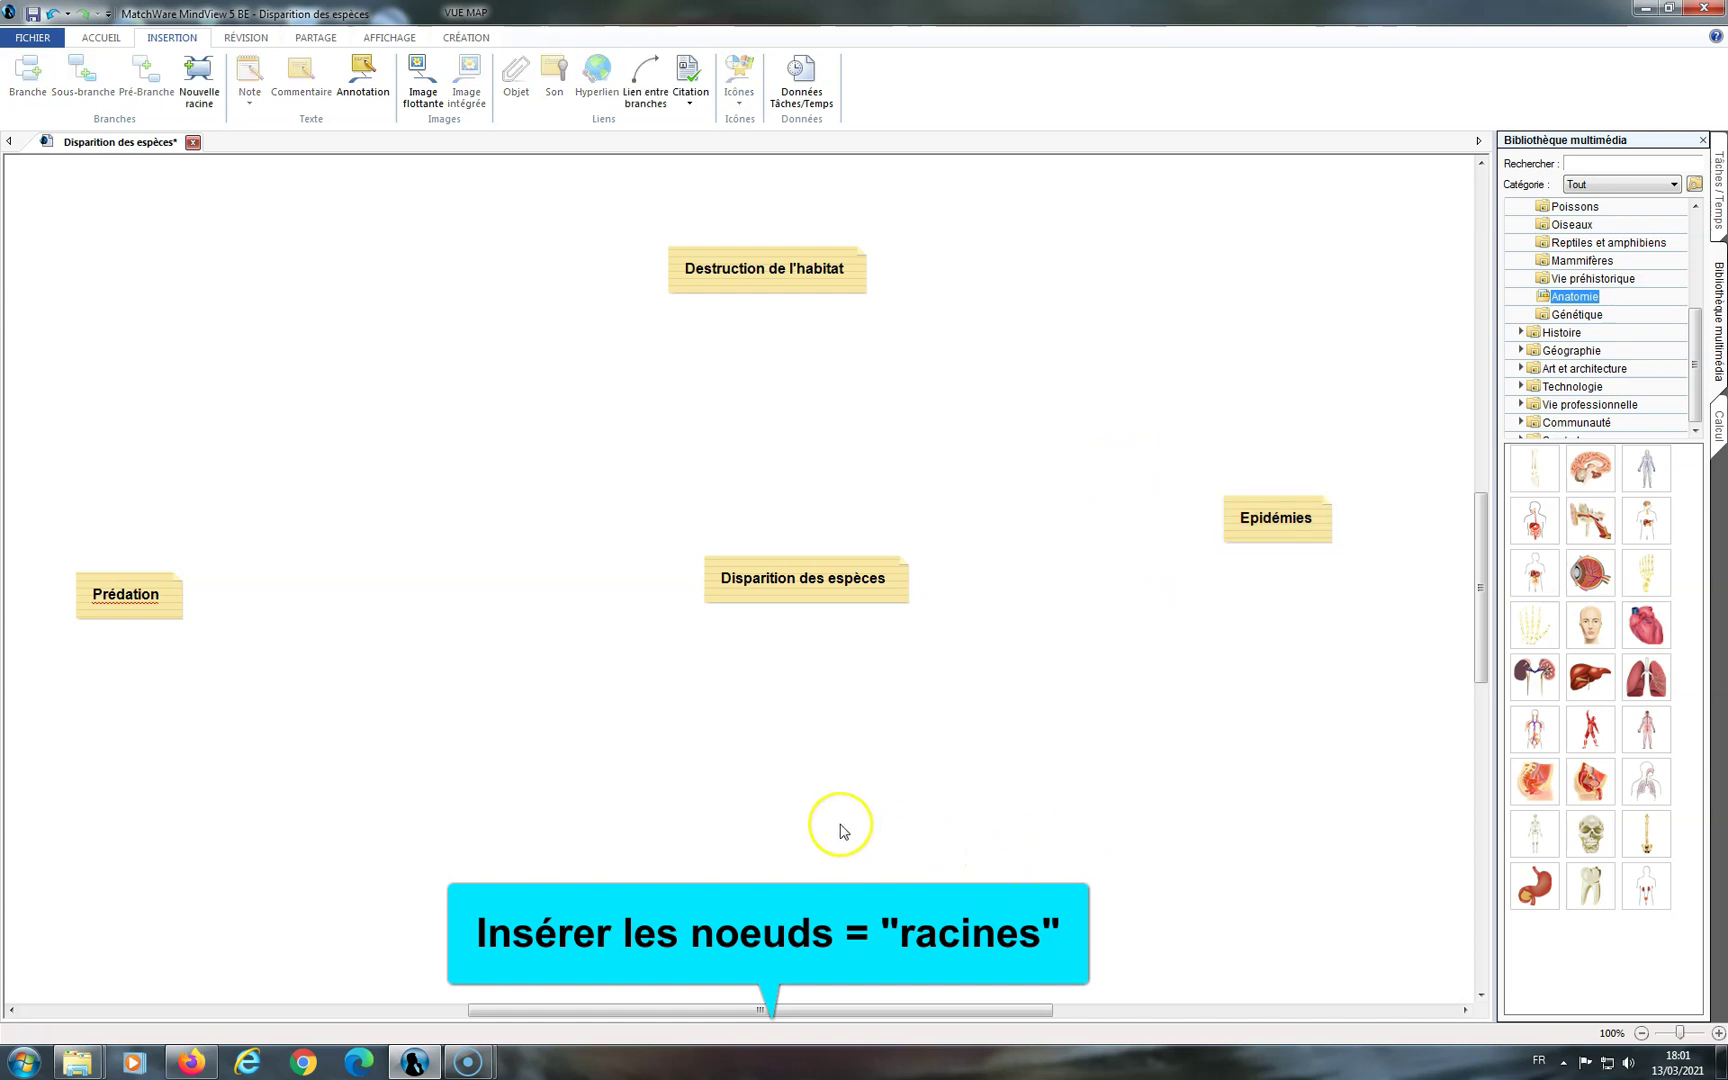
Move "Epidémies" farther right, level with the central root, and centre "Destruction de l'habitat" higher above it.
left_click_drag(1285, 545, 1359, 607)
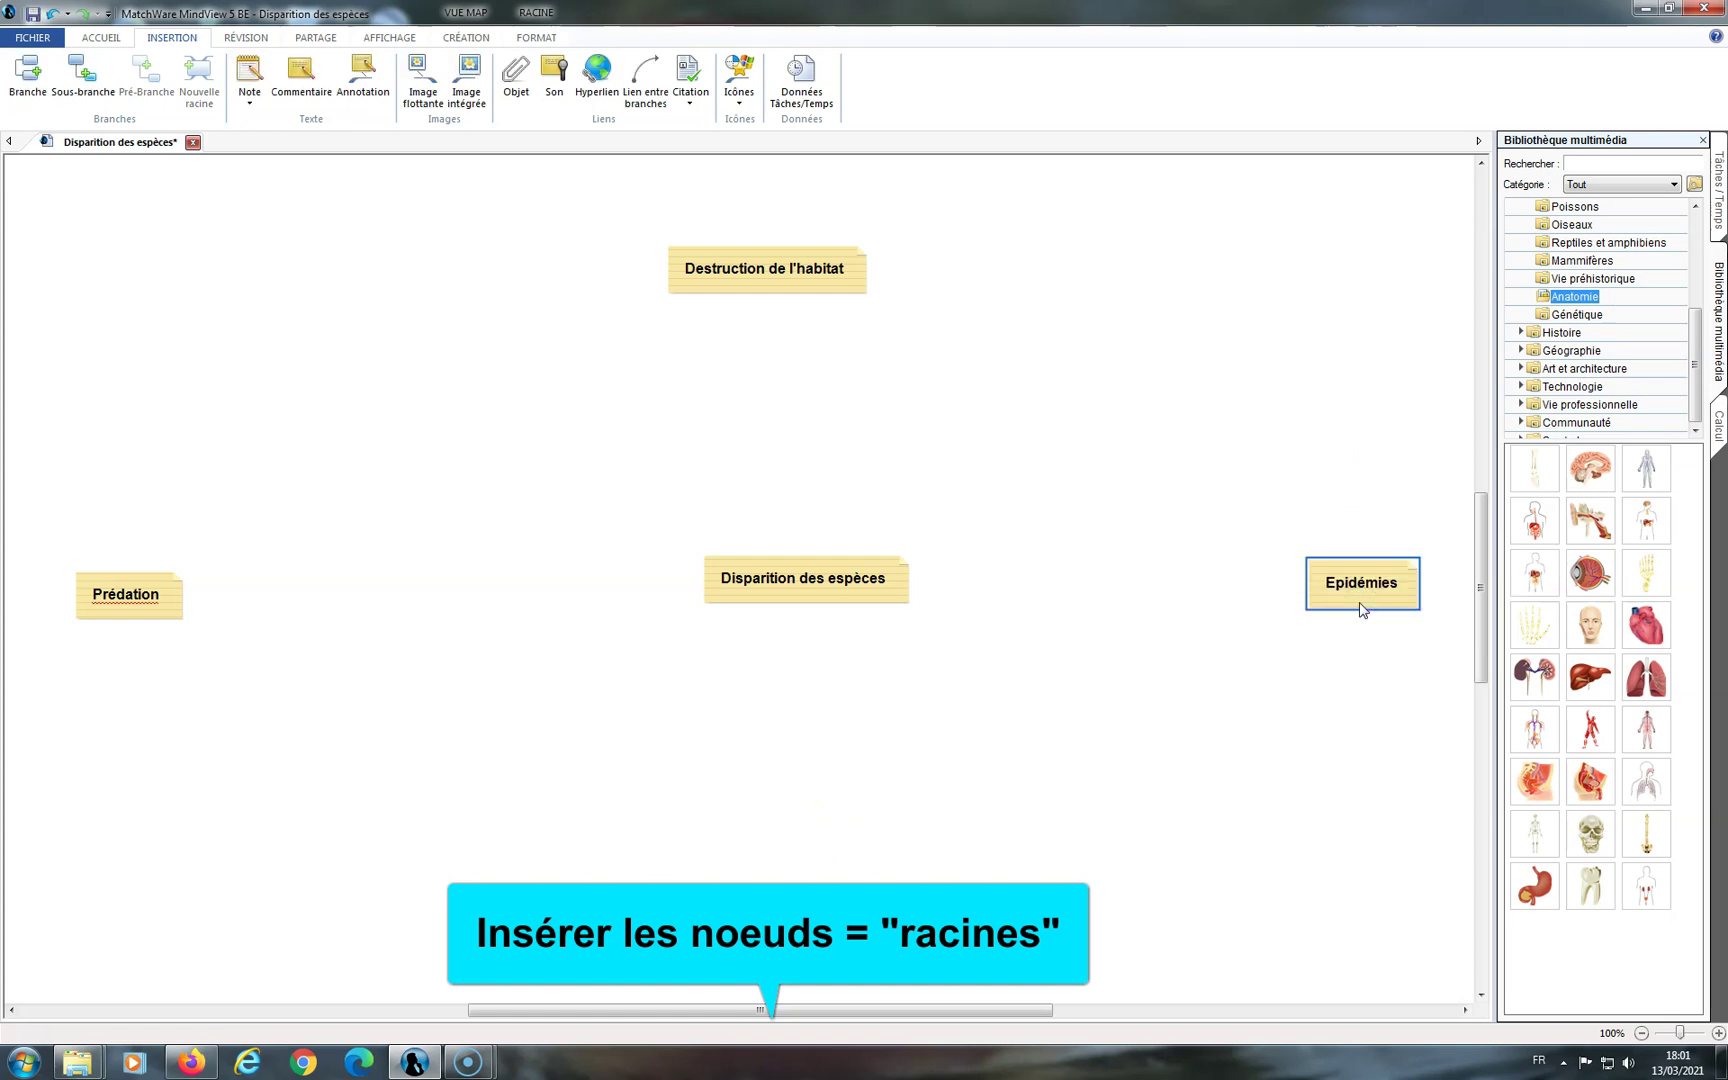
left_click_drag(771, 282, 833, 231)
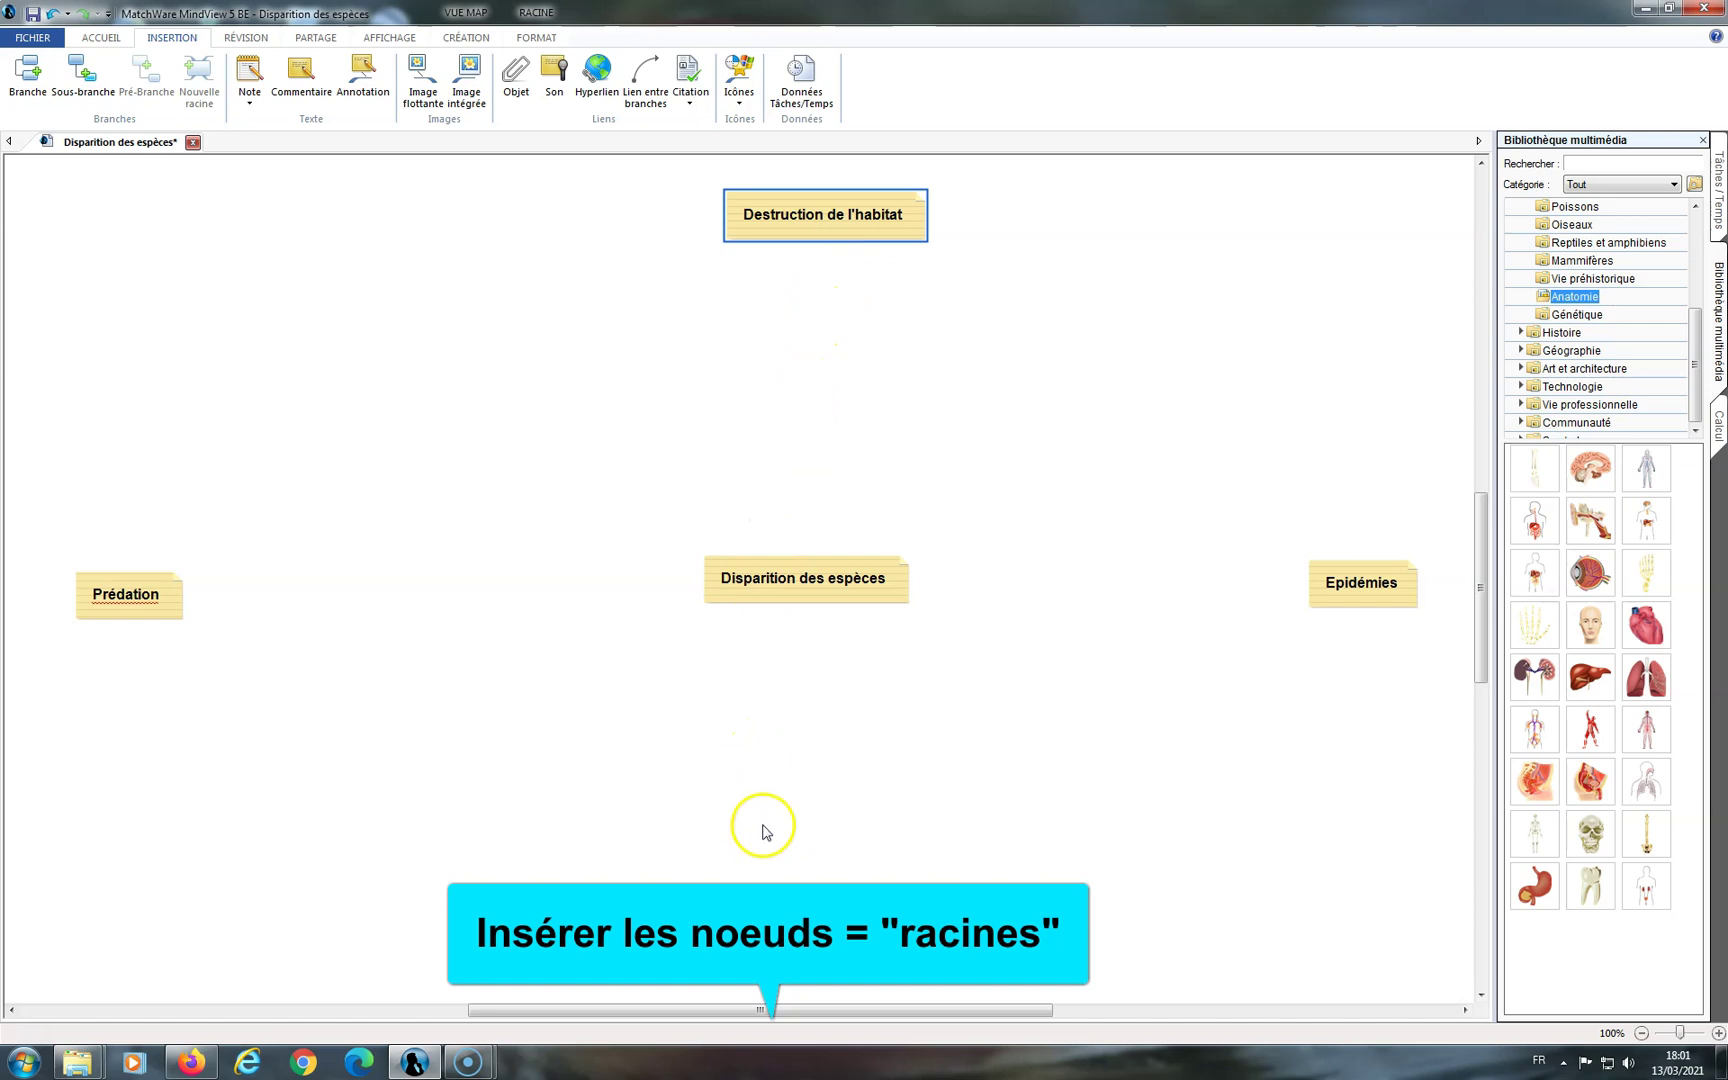
Move the central root "Disparition des espèces" slightly down and to the left, about level with "Prédation" and "Epidémies".
left_click(753, 598)
left_click_drag(753, 598, 733, 613)
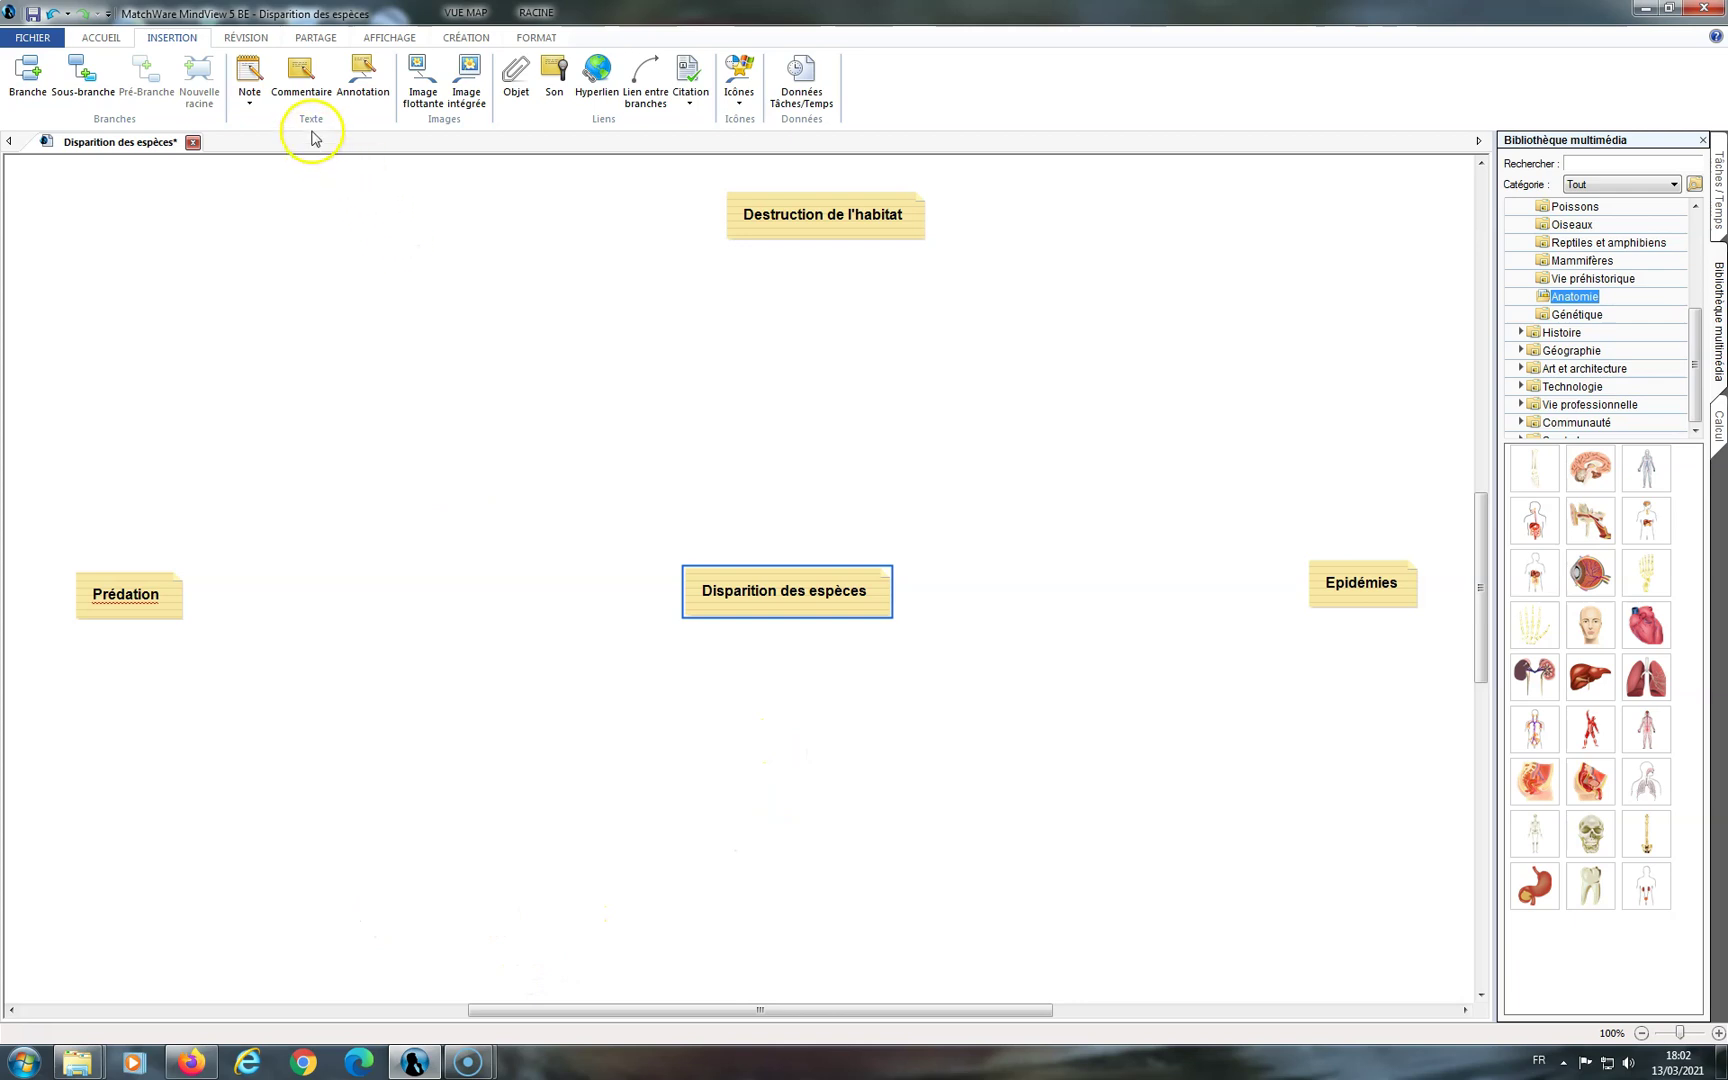
left_click(526, 400)
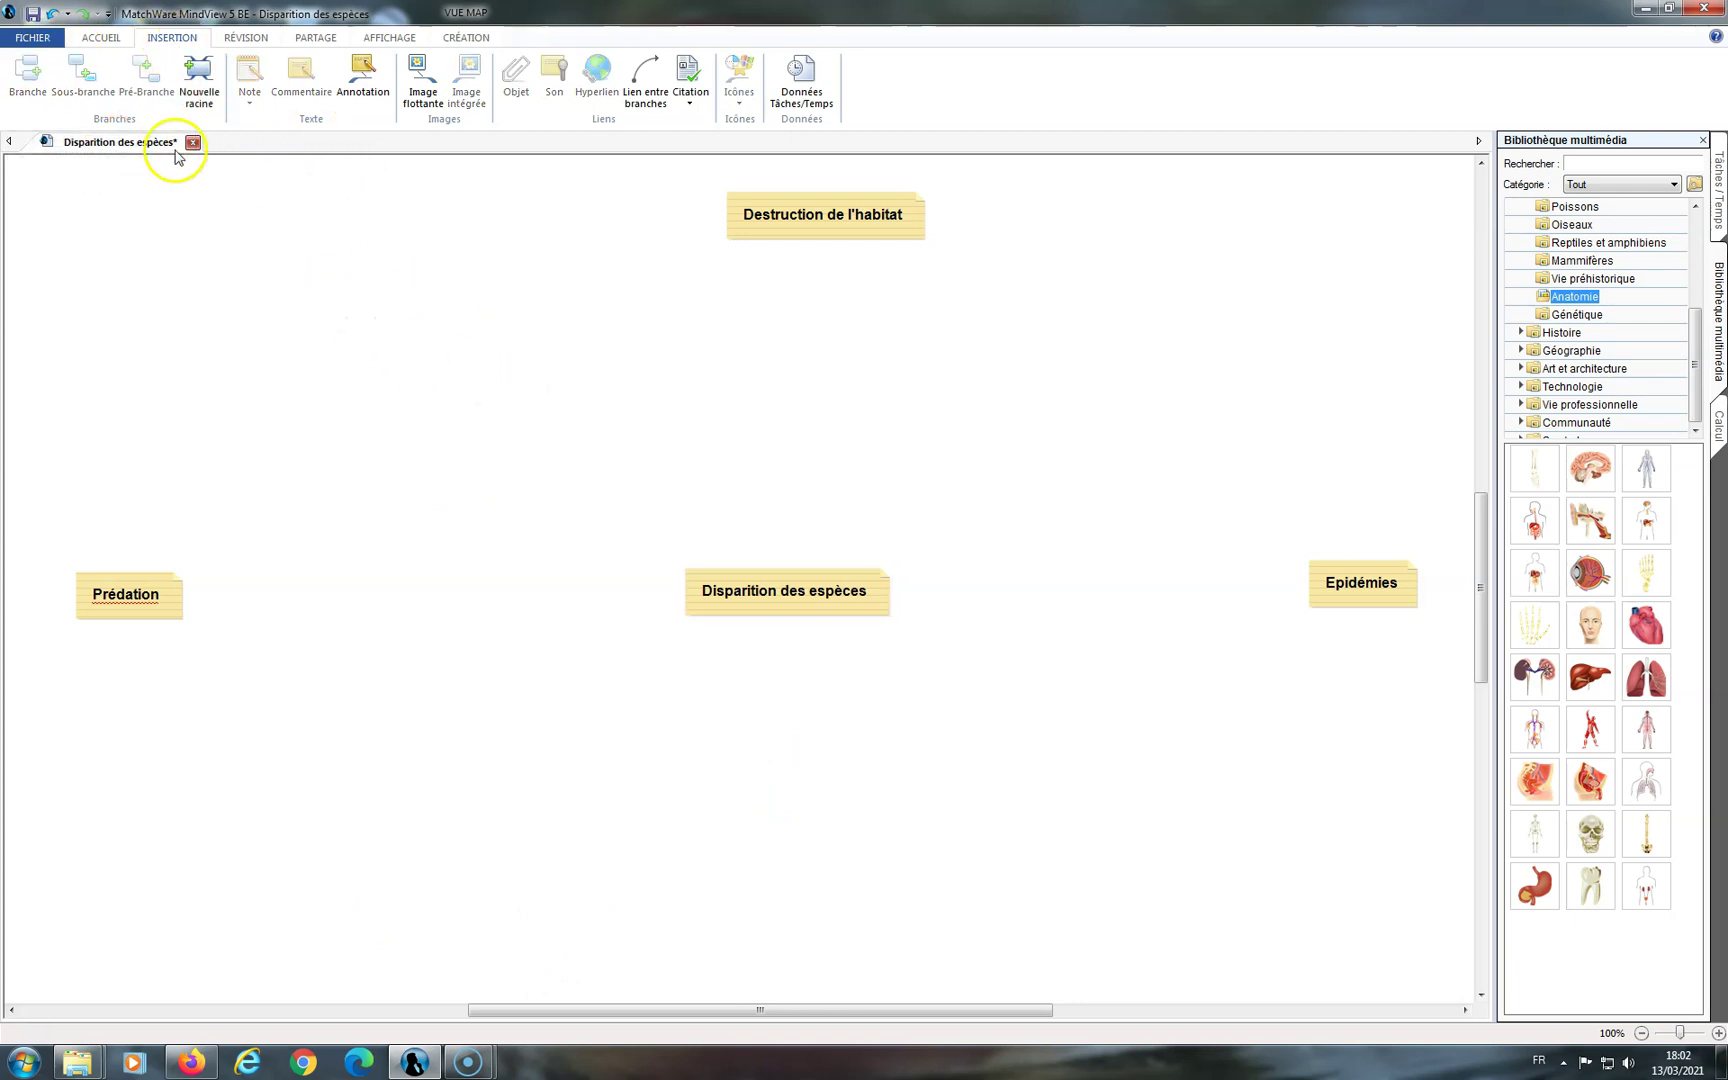
Insert a new root named "Fusion des espèces entre elles" near the lower edge of the map and place it below the central root.
left_click(200, 84)
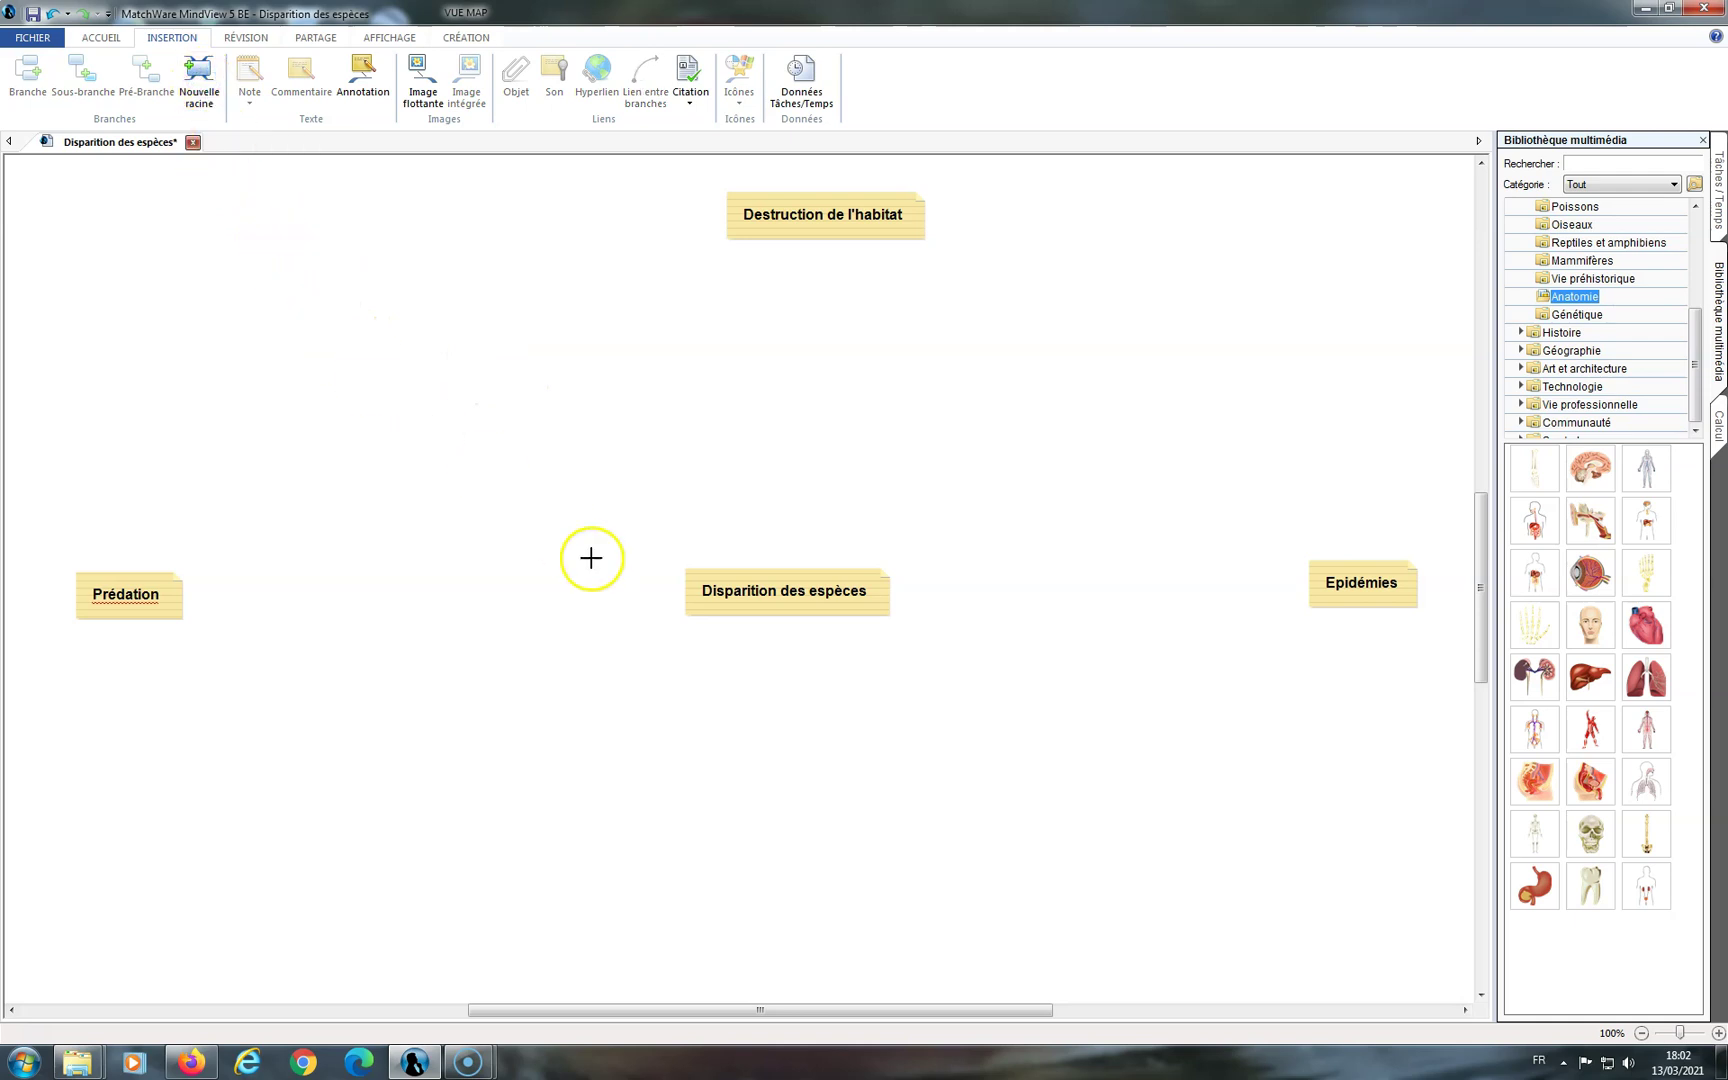
left_click(589, 873)
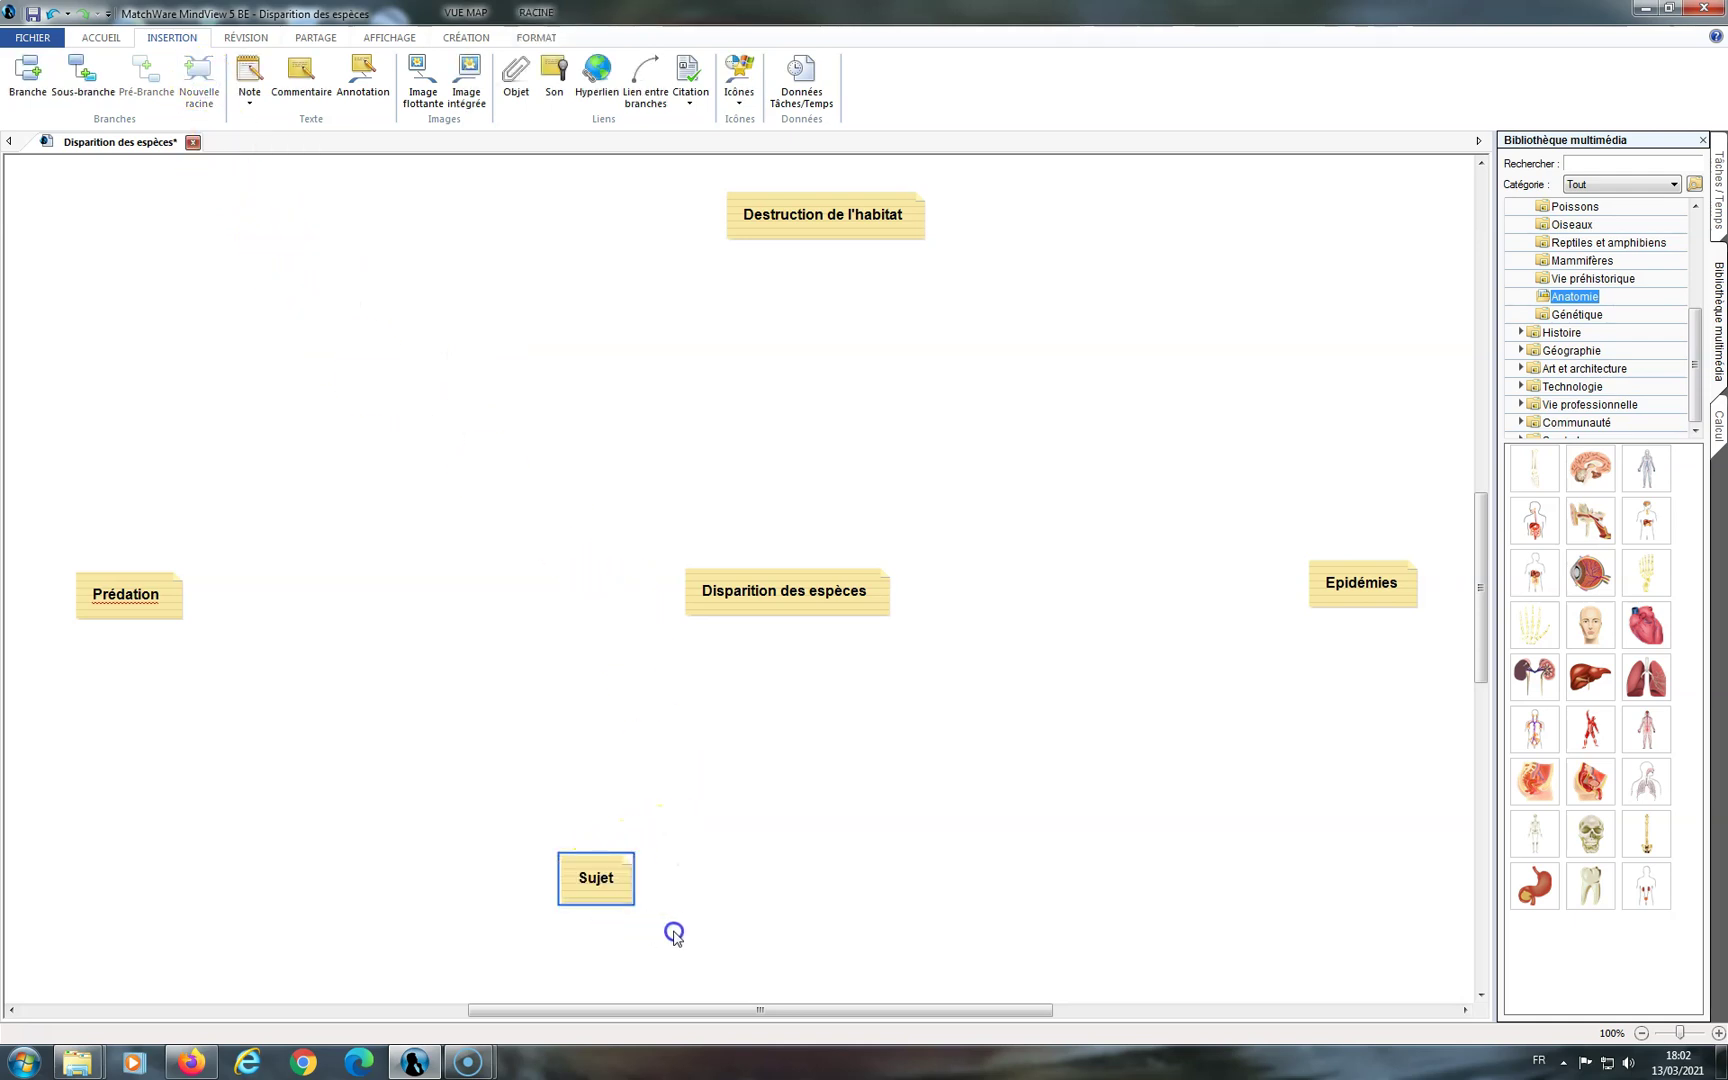
left_click(578, 877)
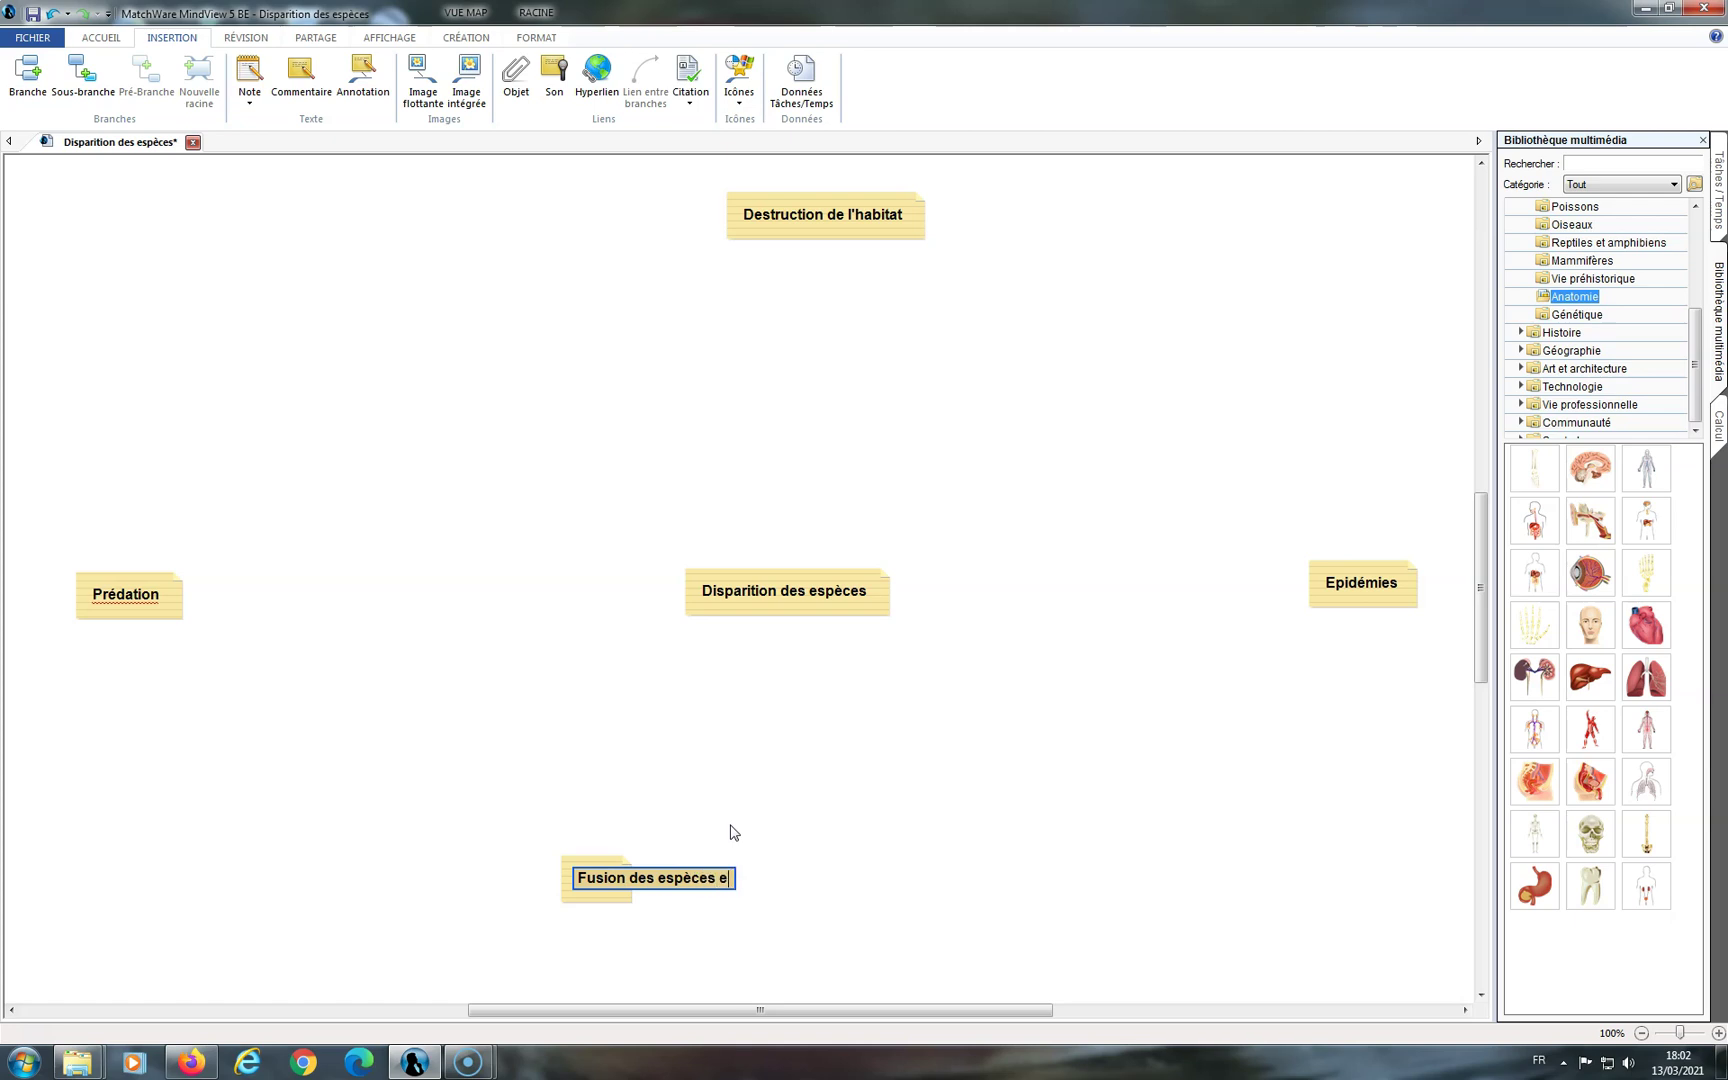
type("e elles")
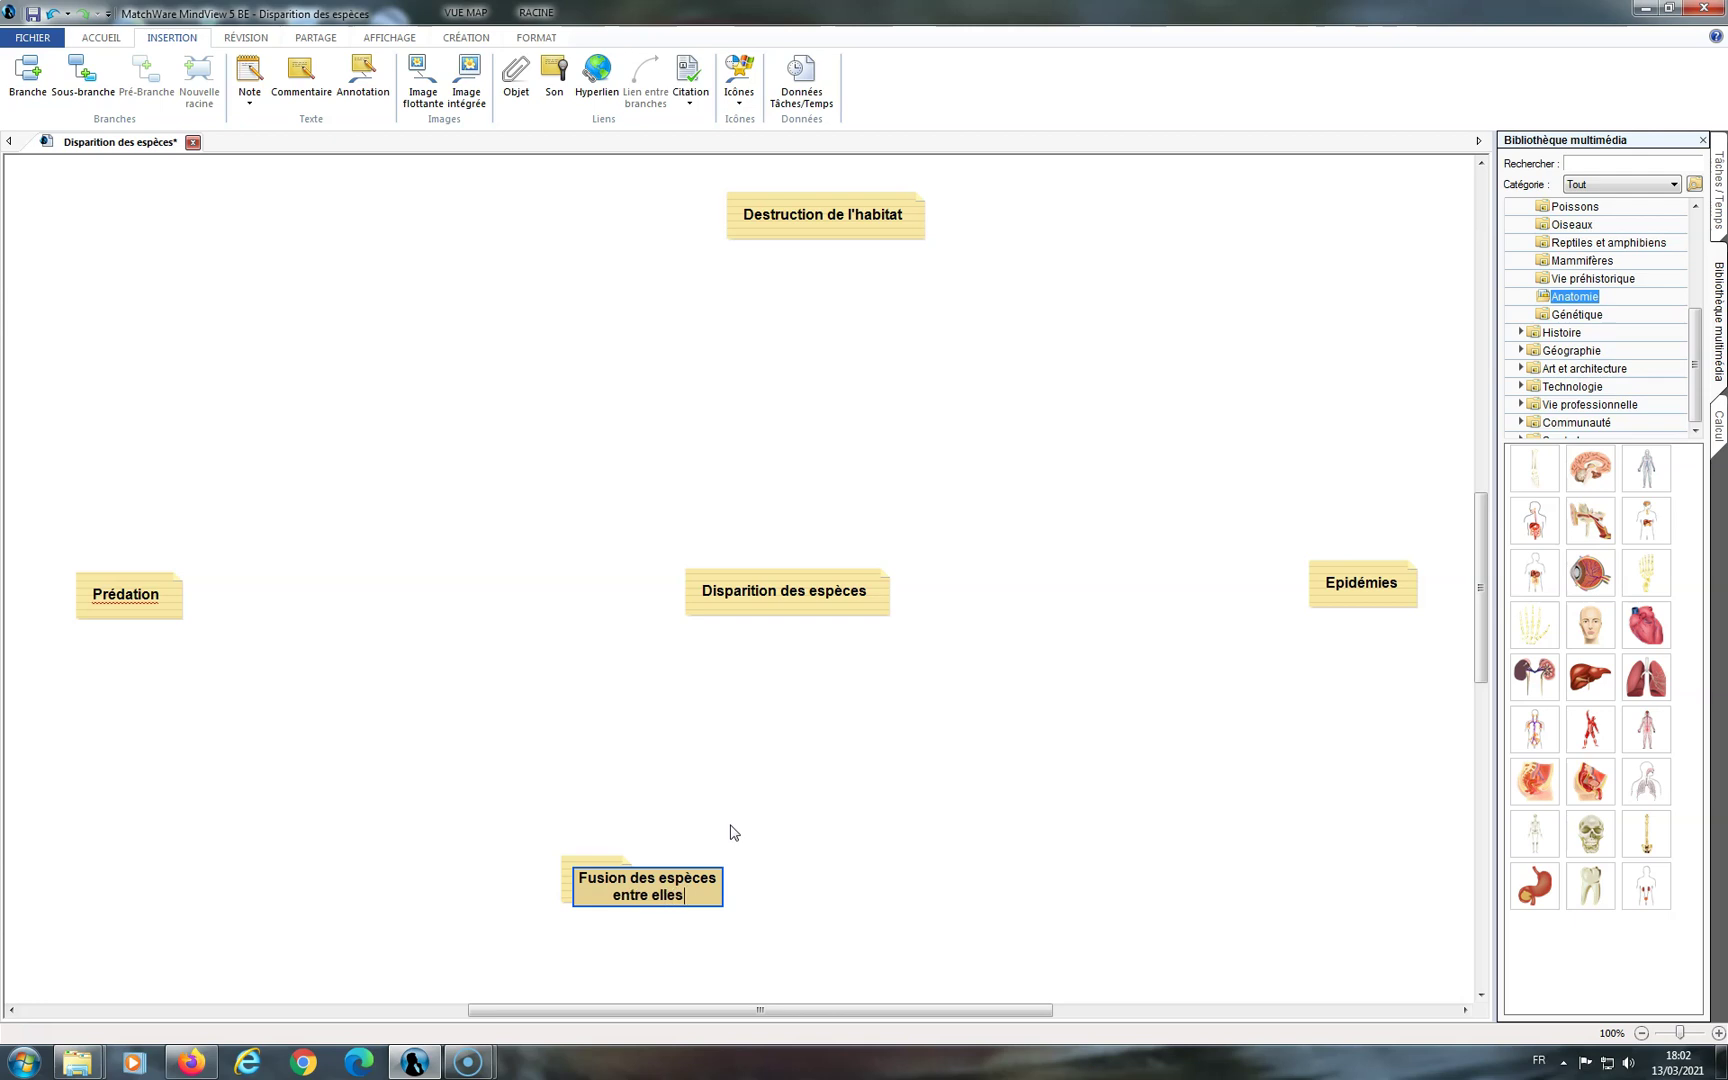
left_click(760, 827)
left_click_drag(700, 895, 815, 905)
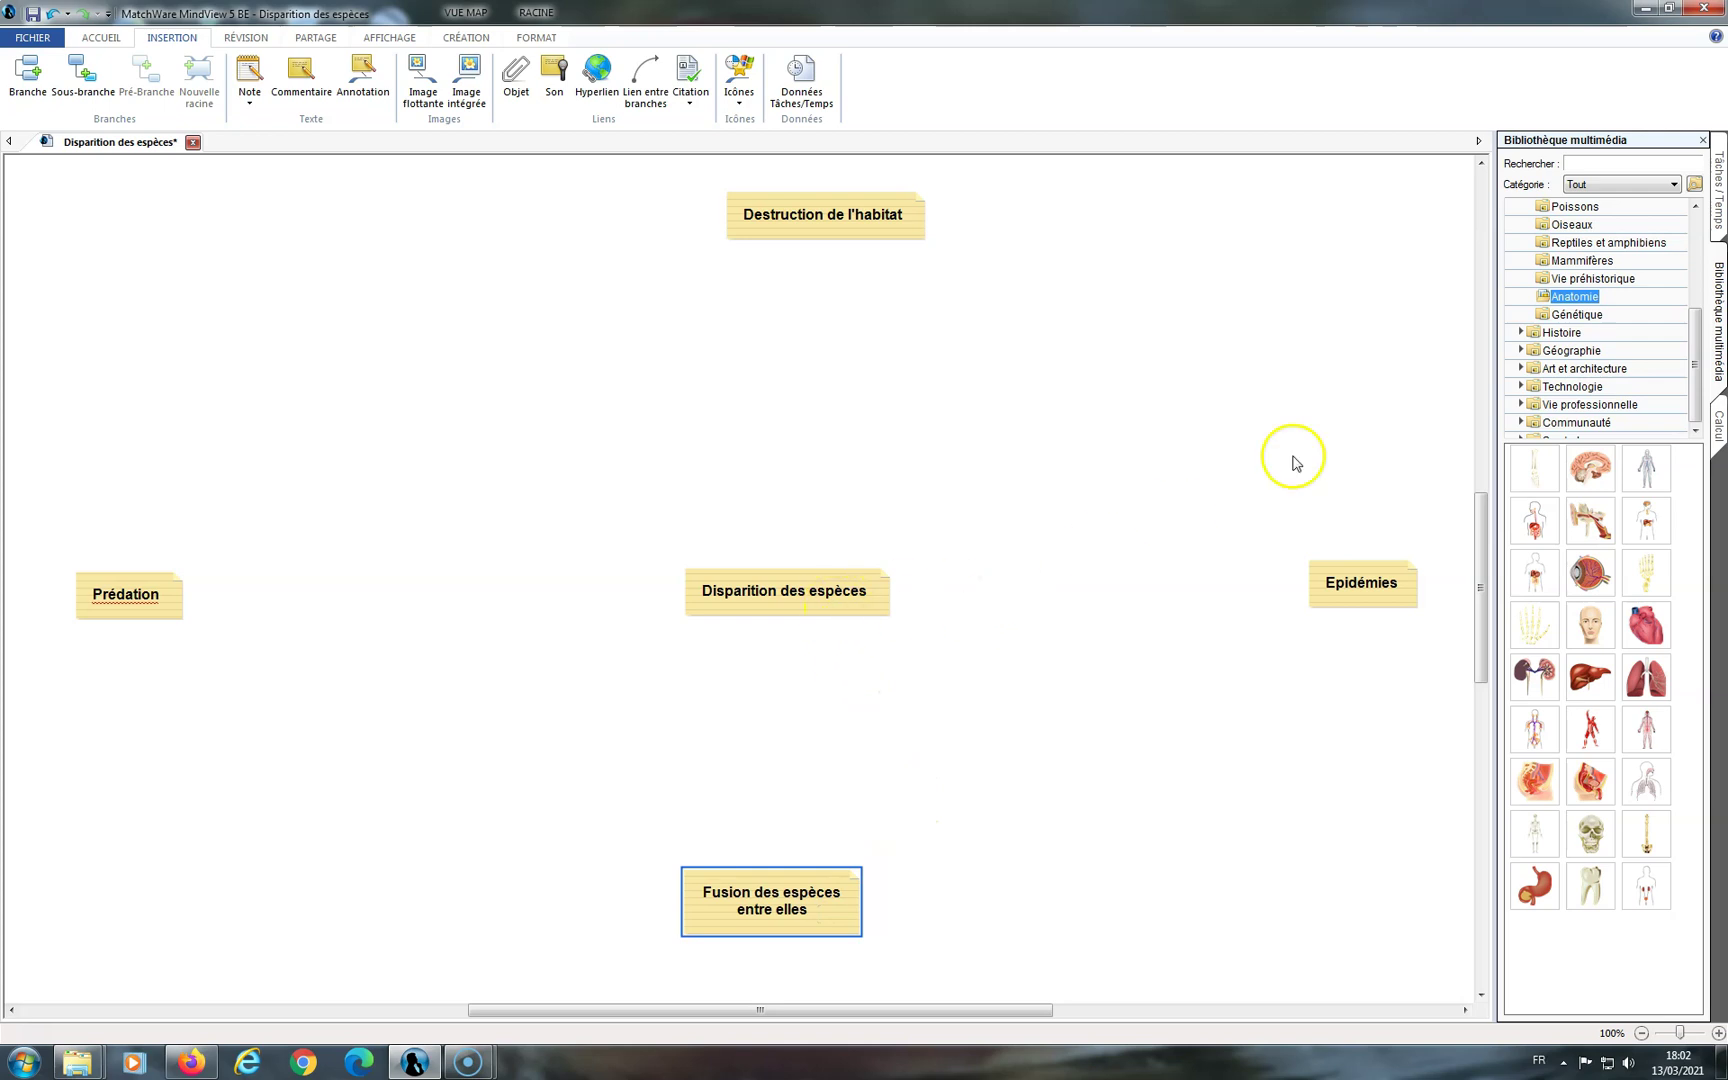
Show the "Vie préhistorique" images in the multimedia library.
left_click(1603, 279)
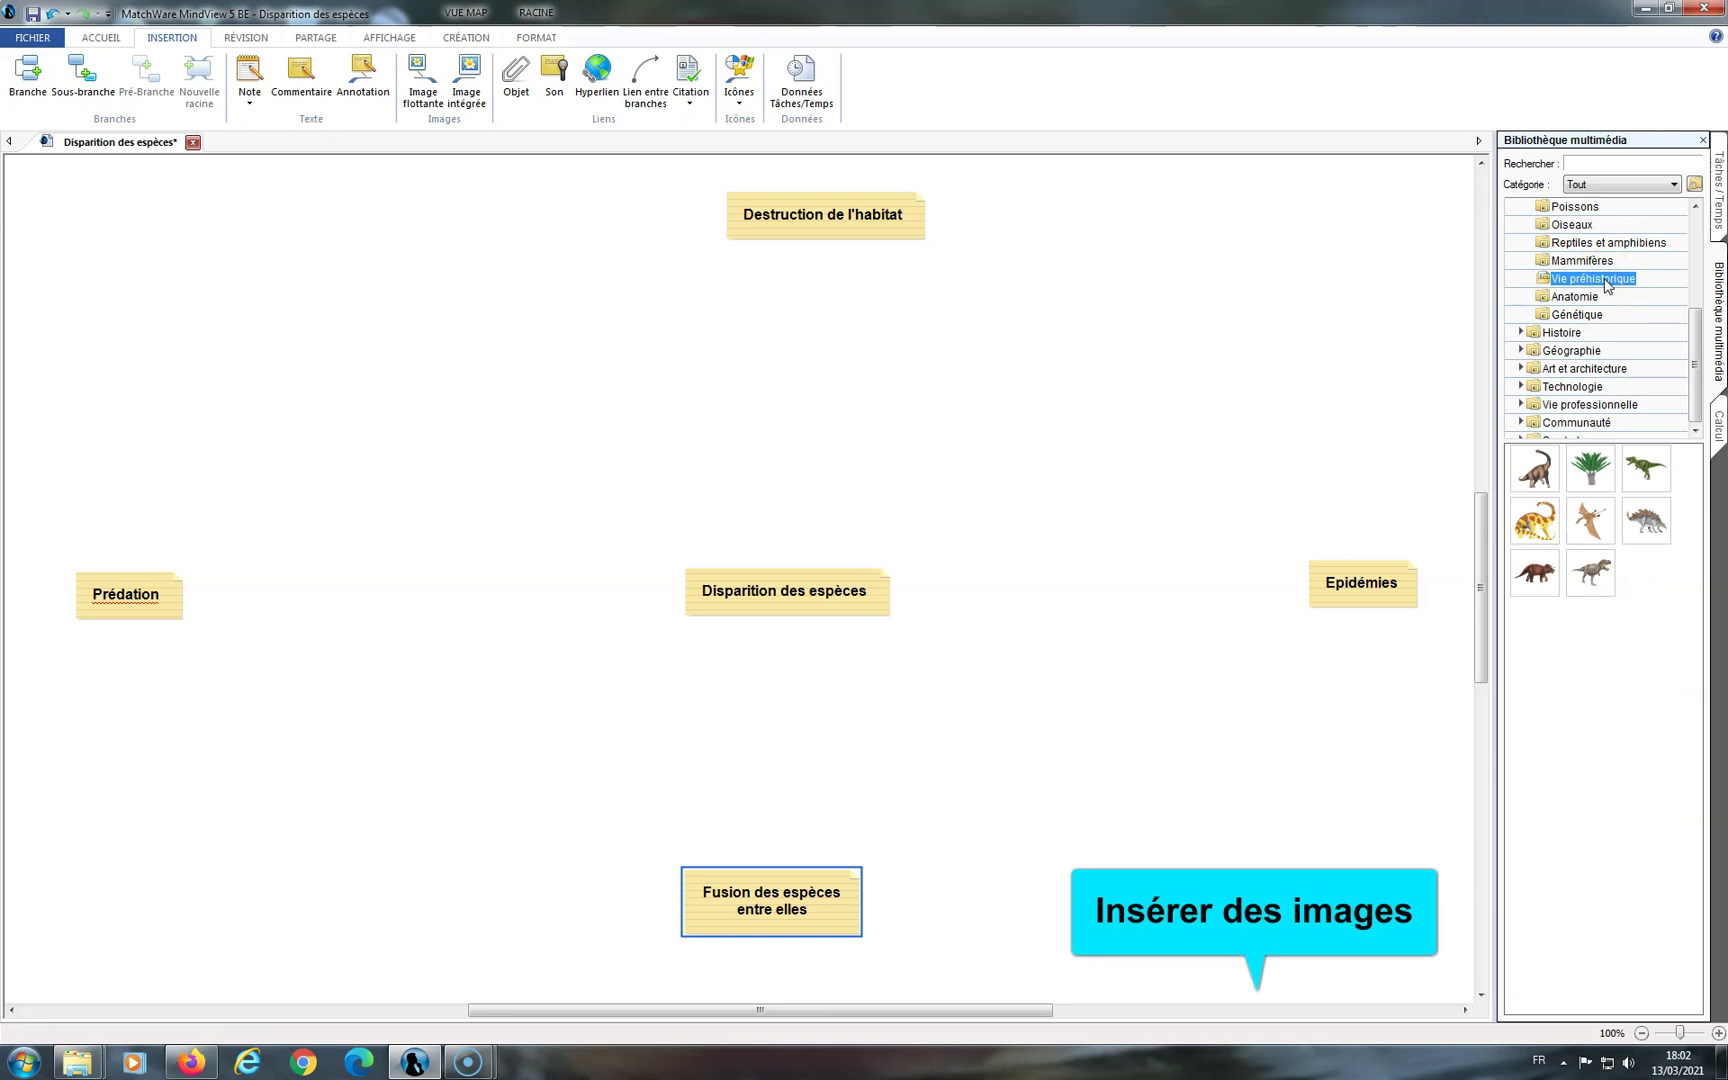
left_click(1556, 516)
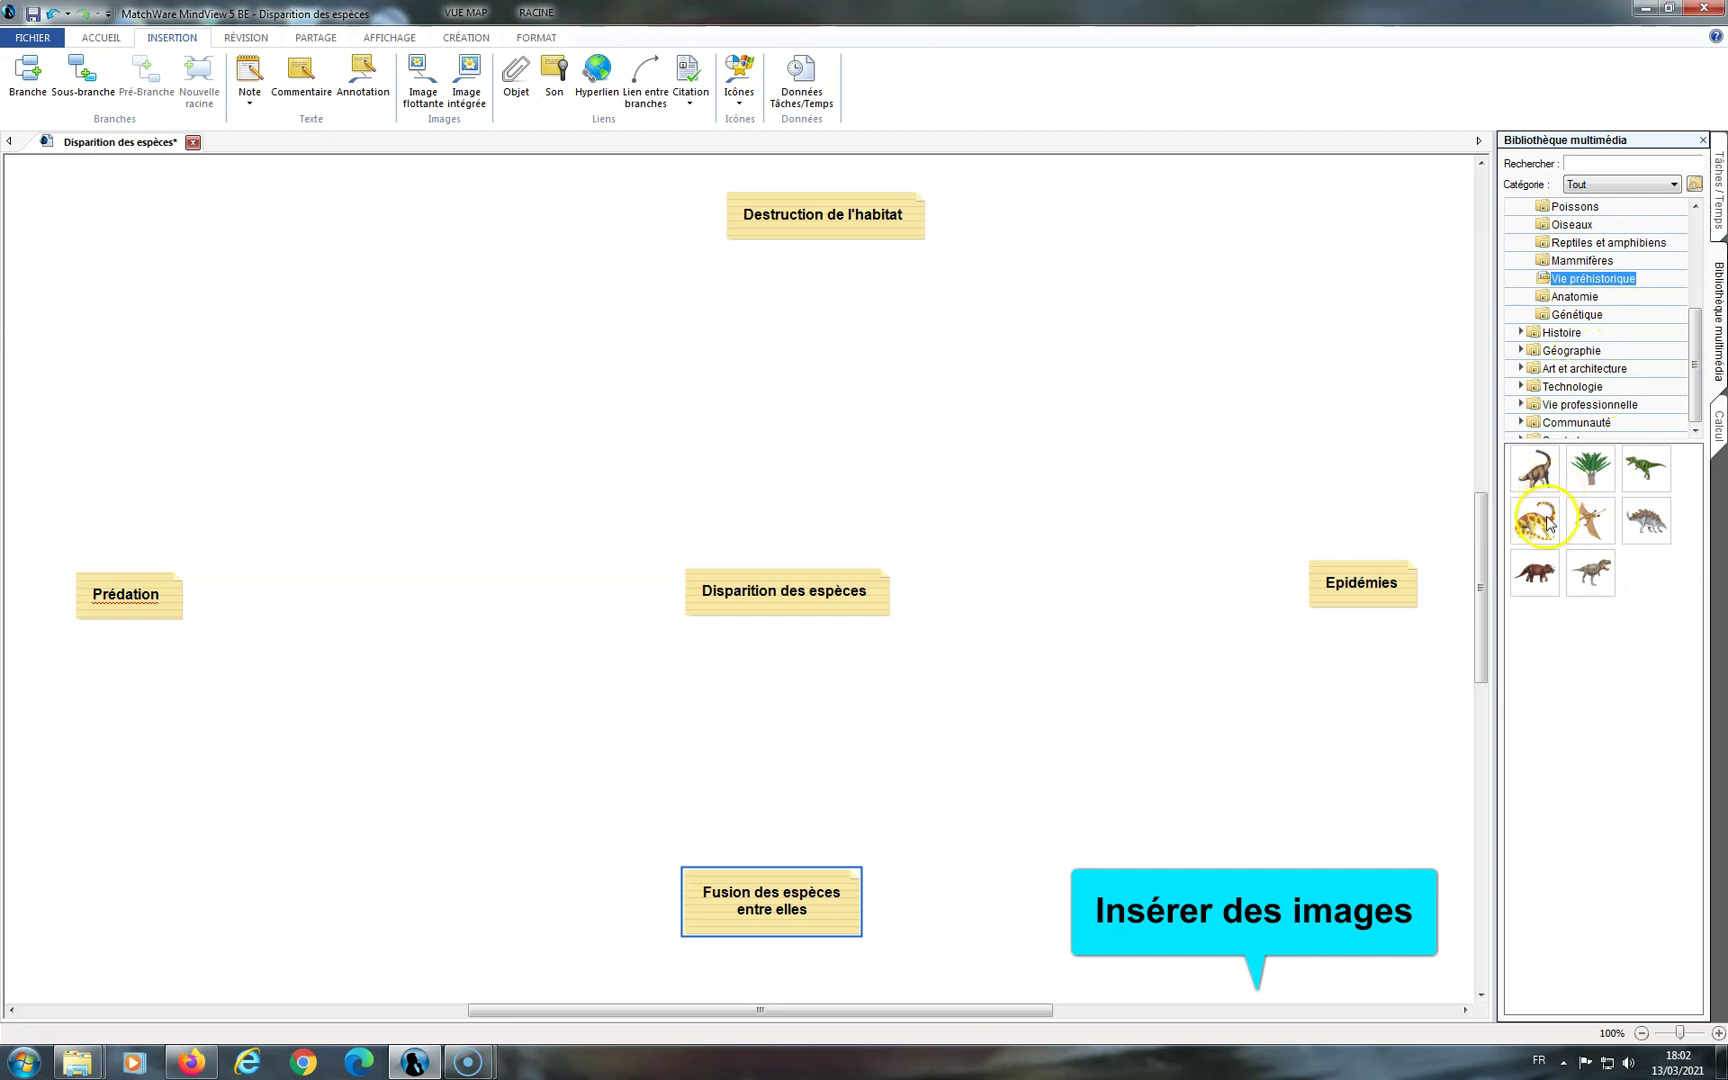
left_click(1541, 481)
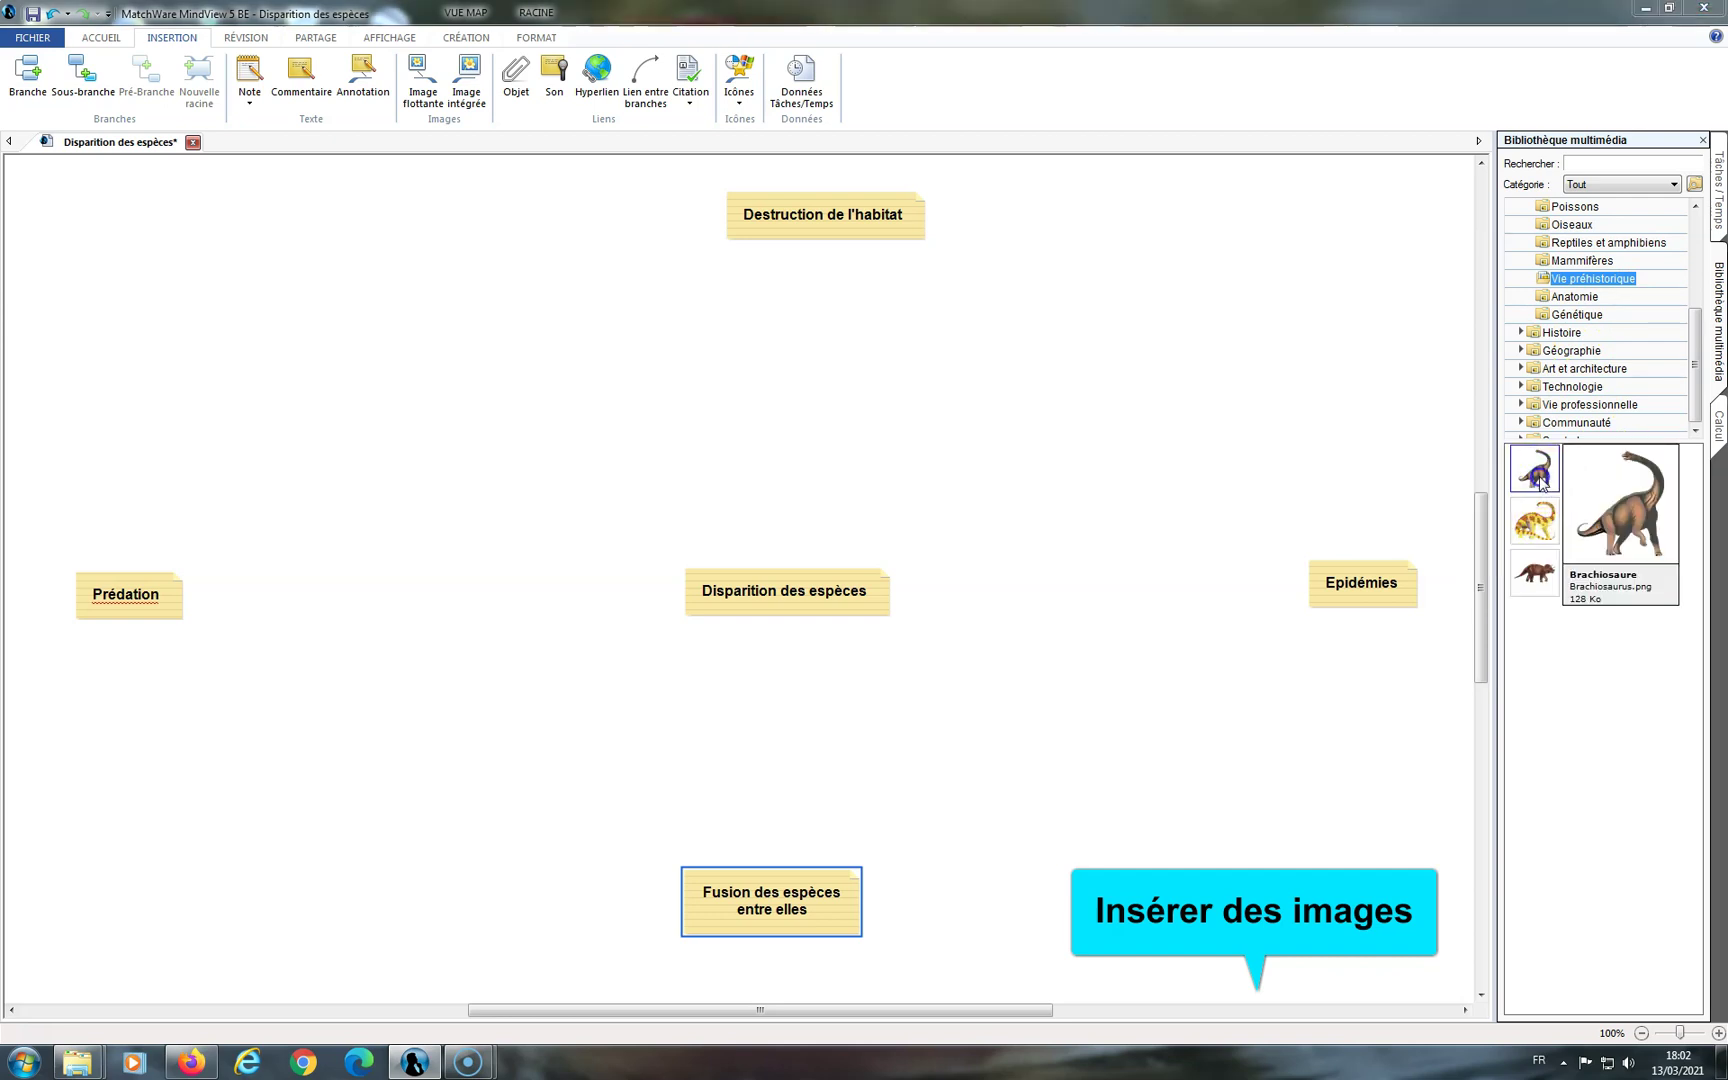
left_click_drag(1541, 481, 687, 426)
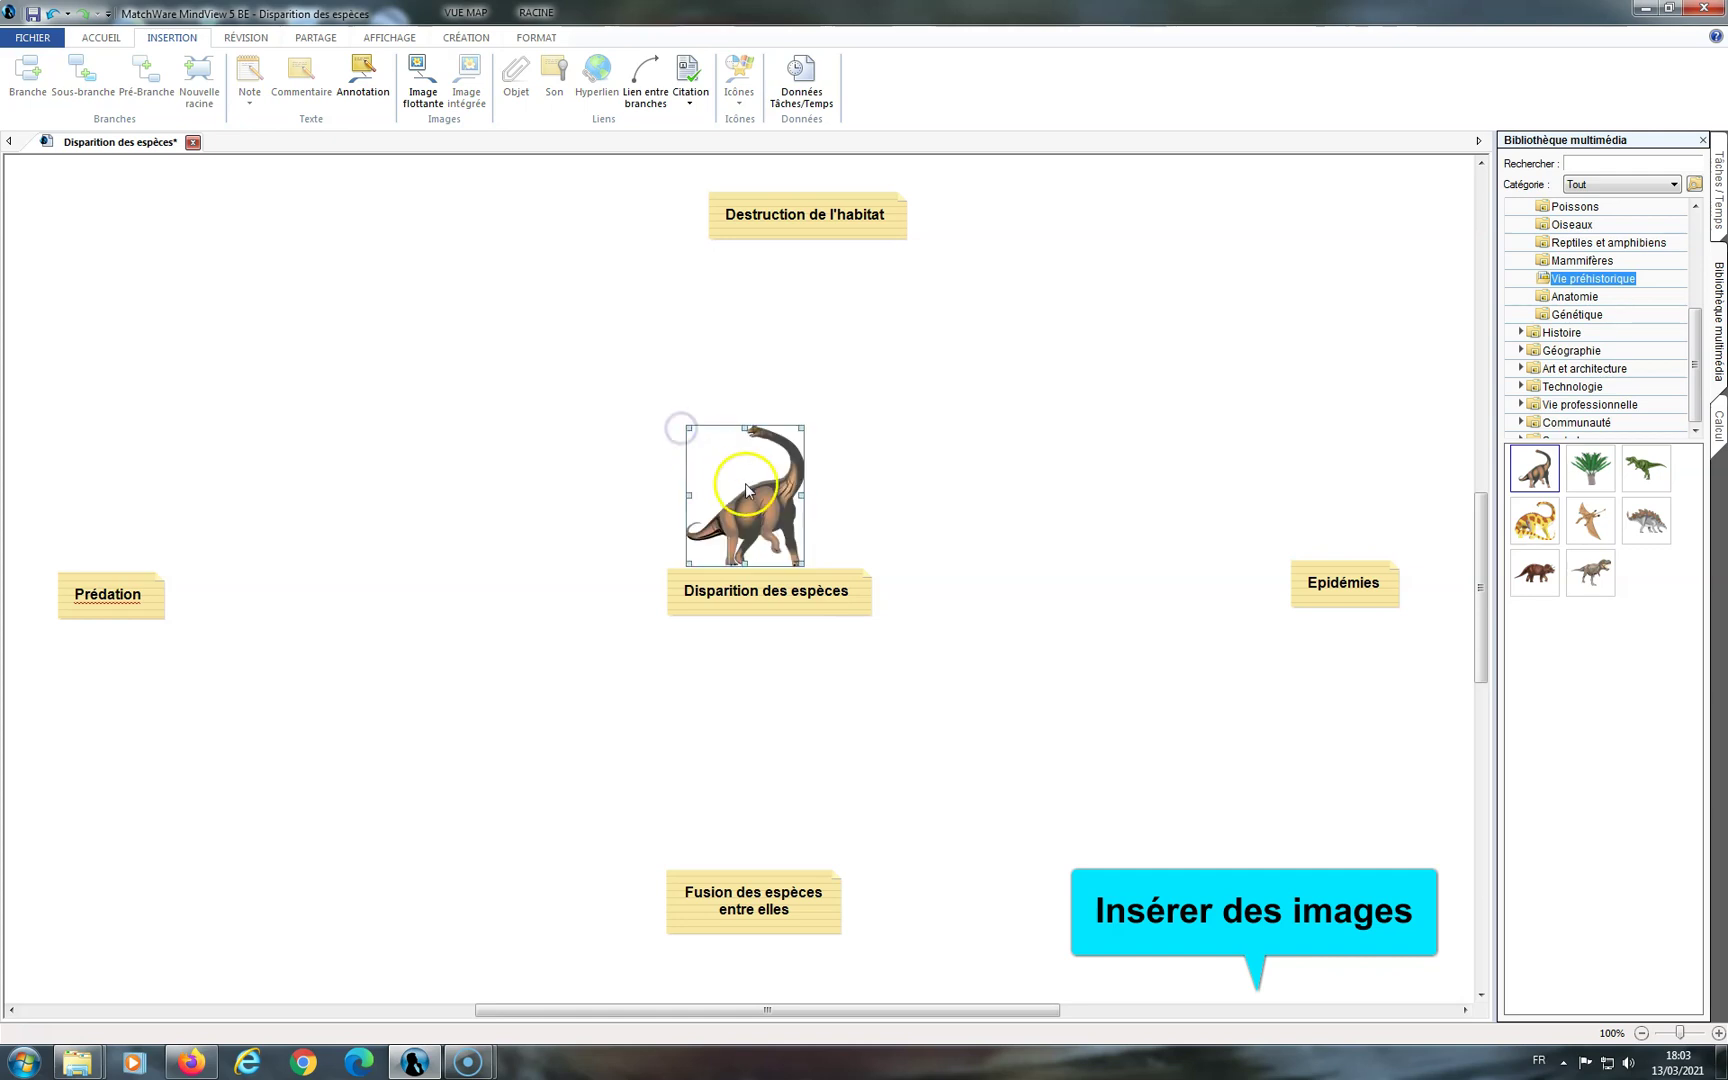
left_click_drag(754, 494, 779, 487)
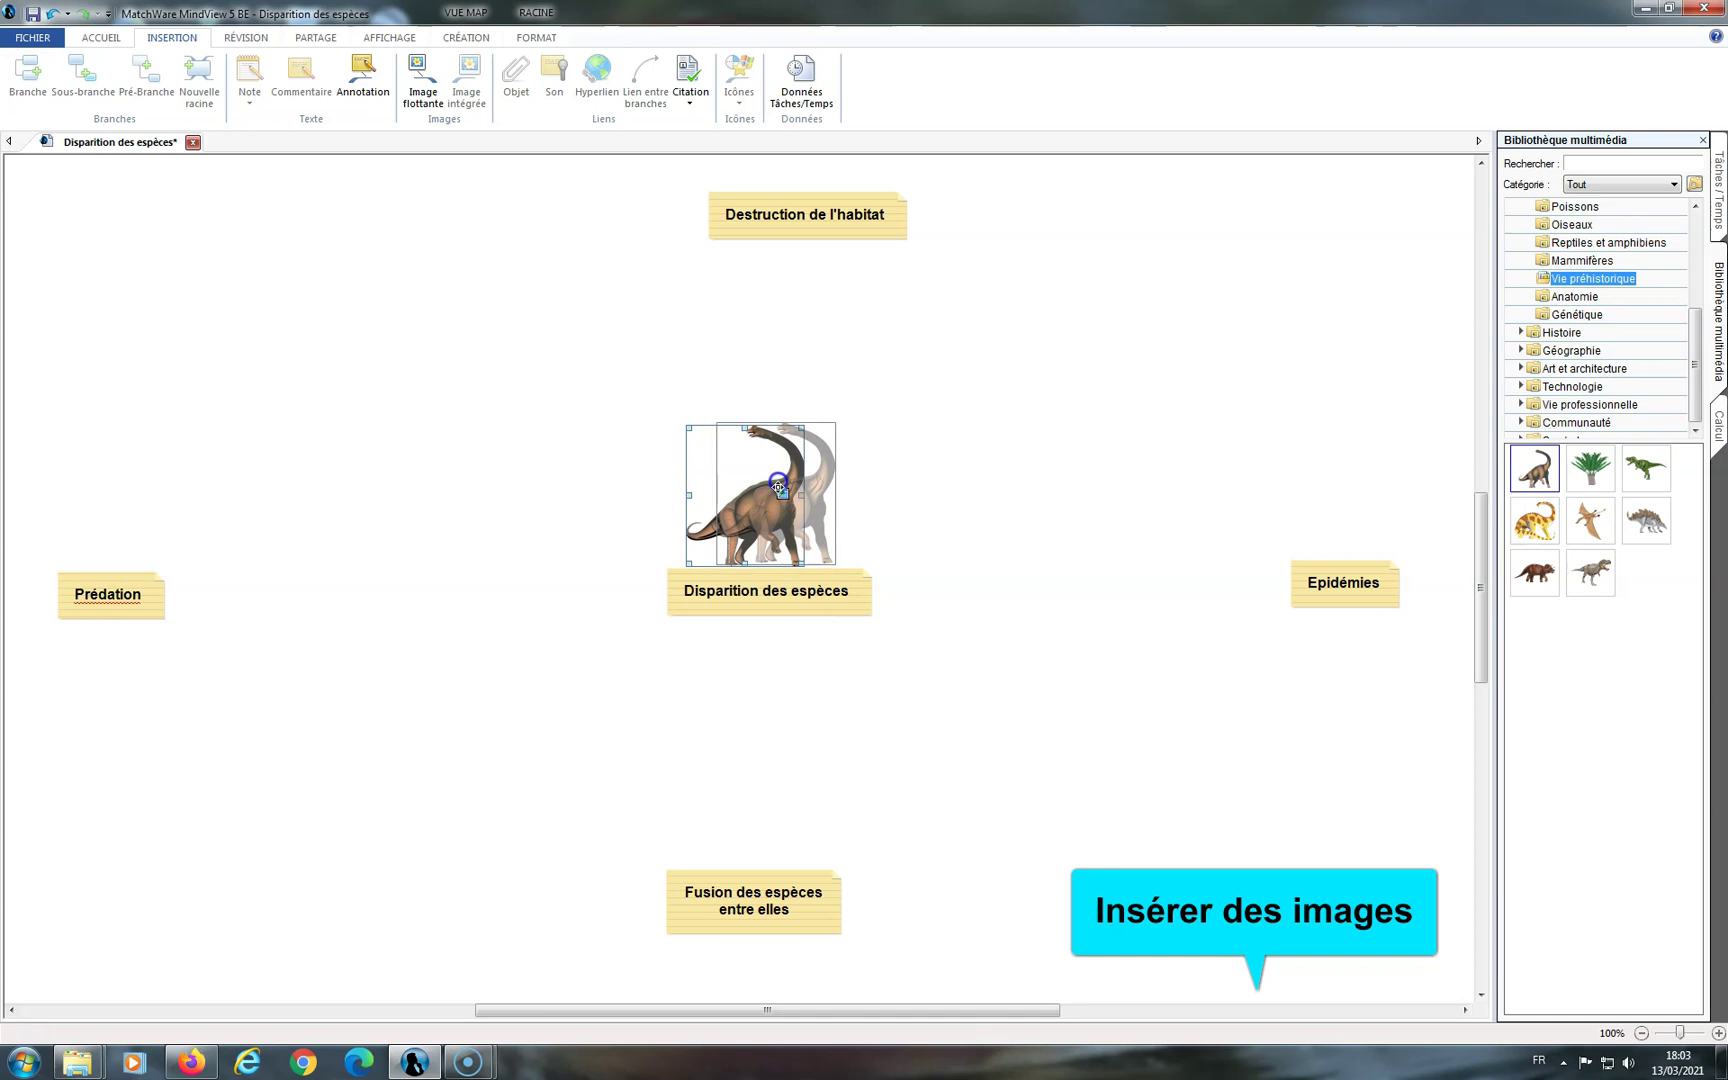
left_click_drag(779, 487, 780, 486)
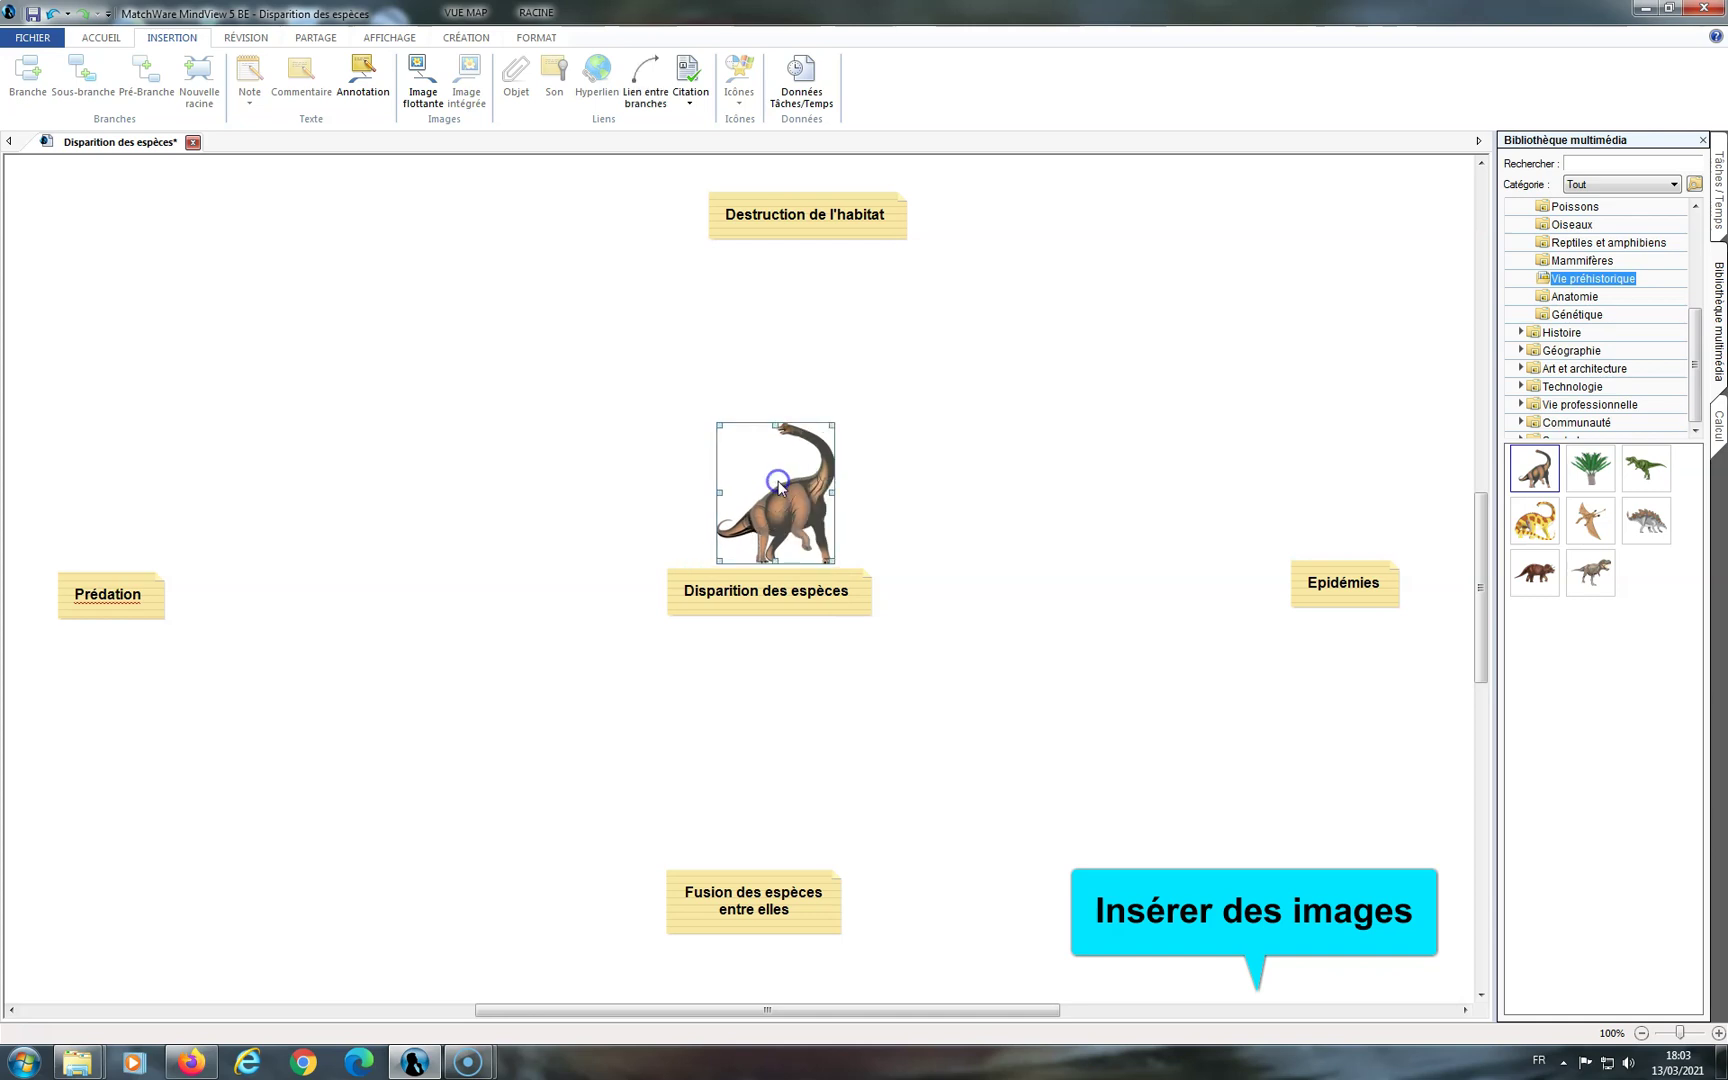
key("Delete")
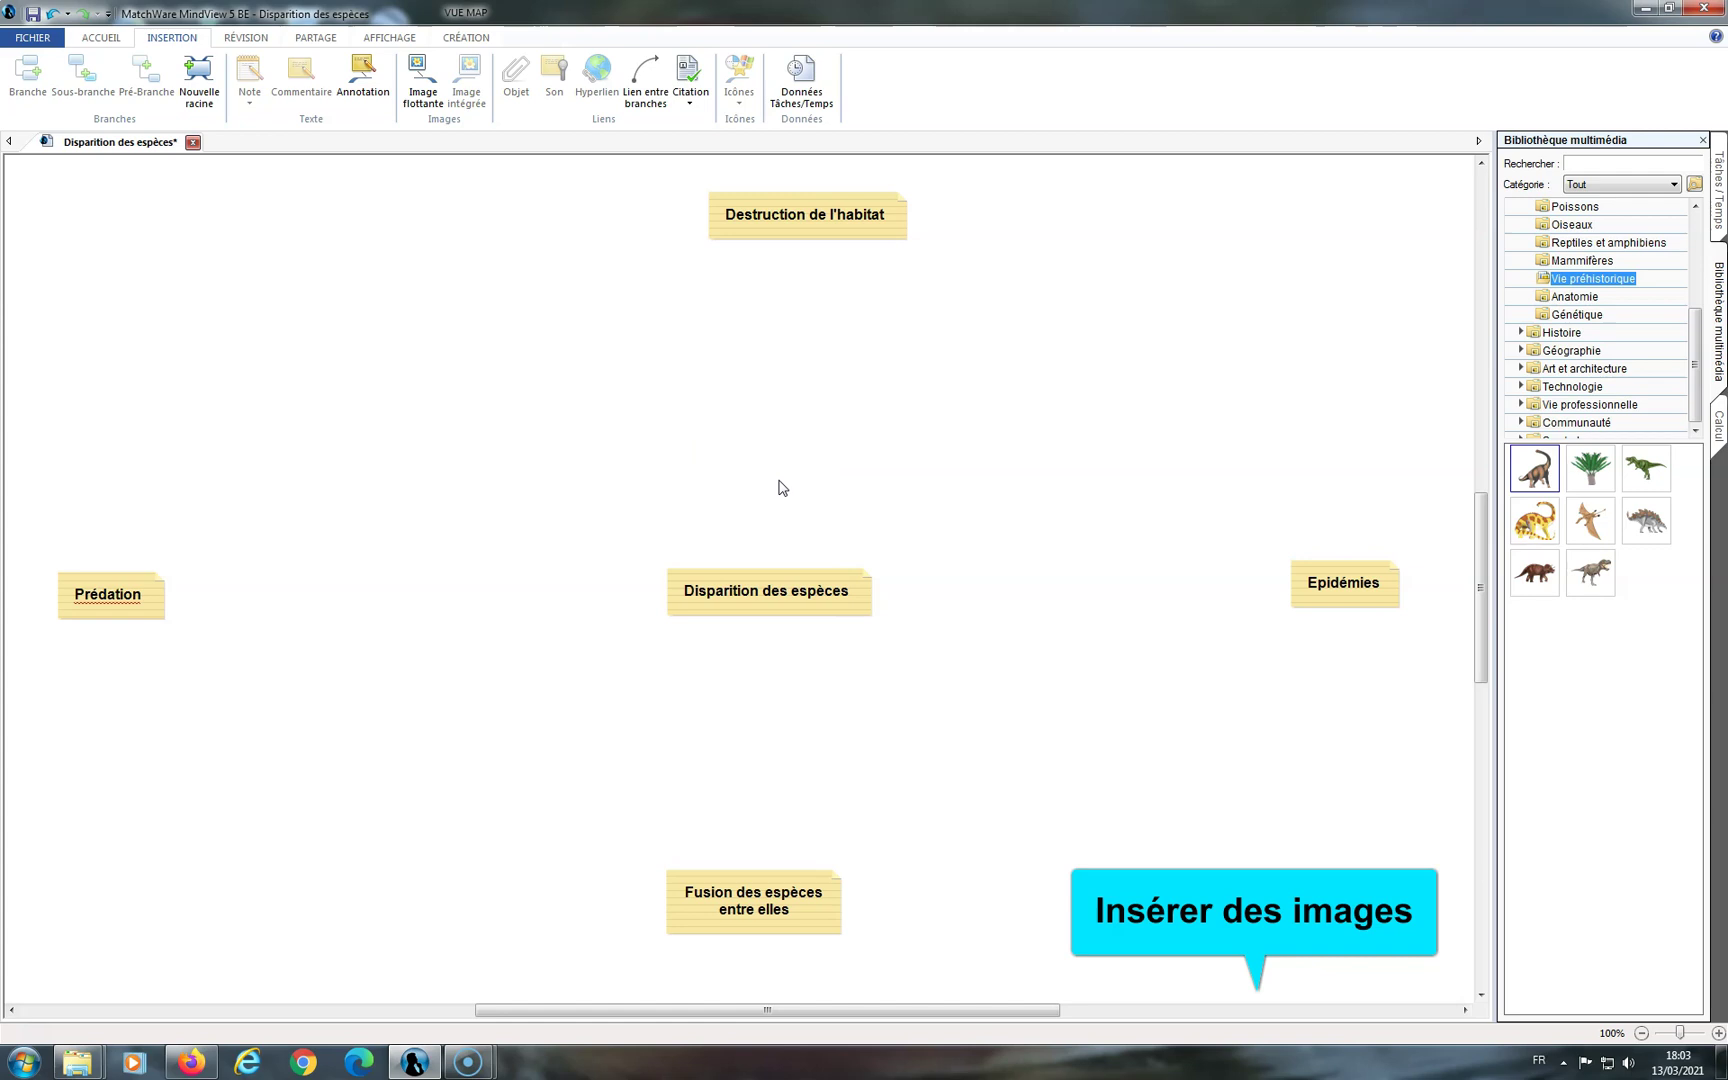
Place the Tricératops image from the library just above the "Prédation" root and enlarge it until it is wider than the root.
mouse_move(1527, 578)
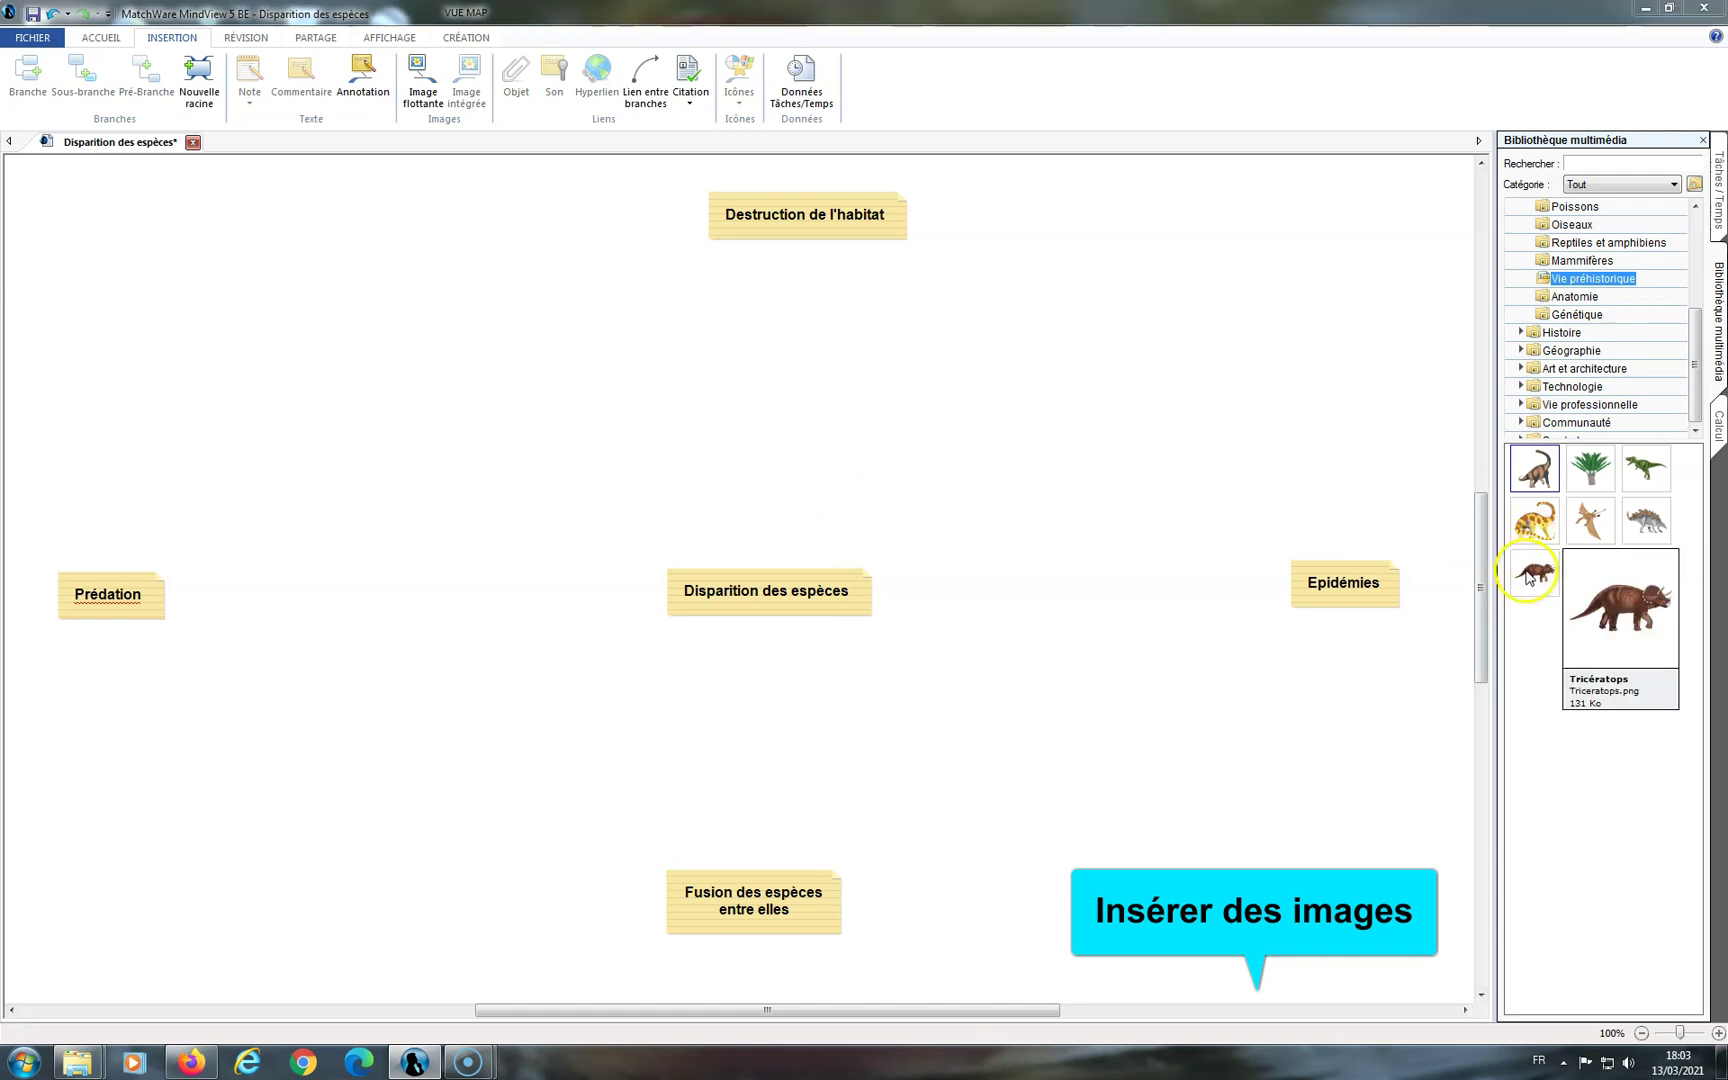
left_click_drag(1537, 580, 86, 546)
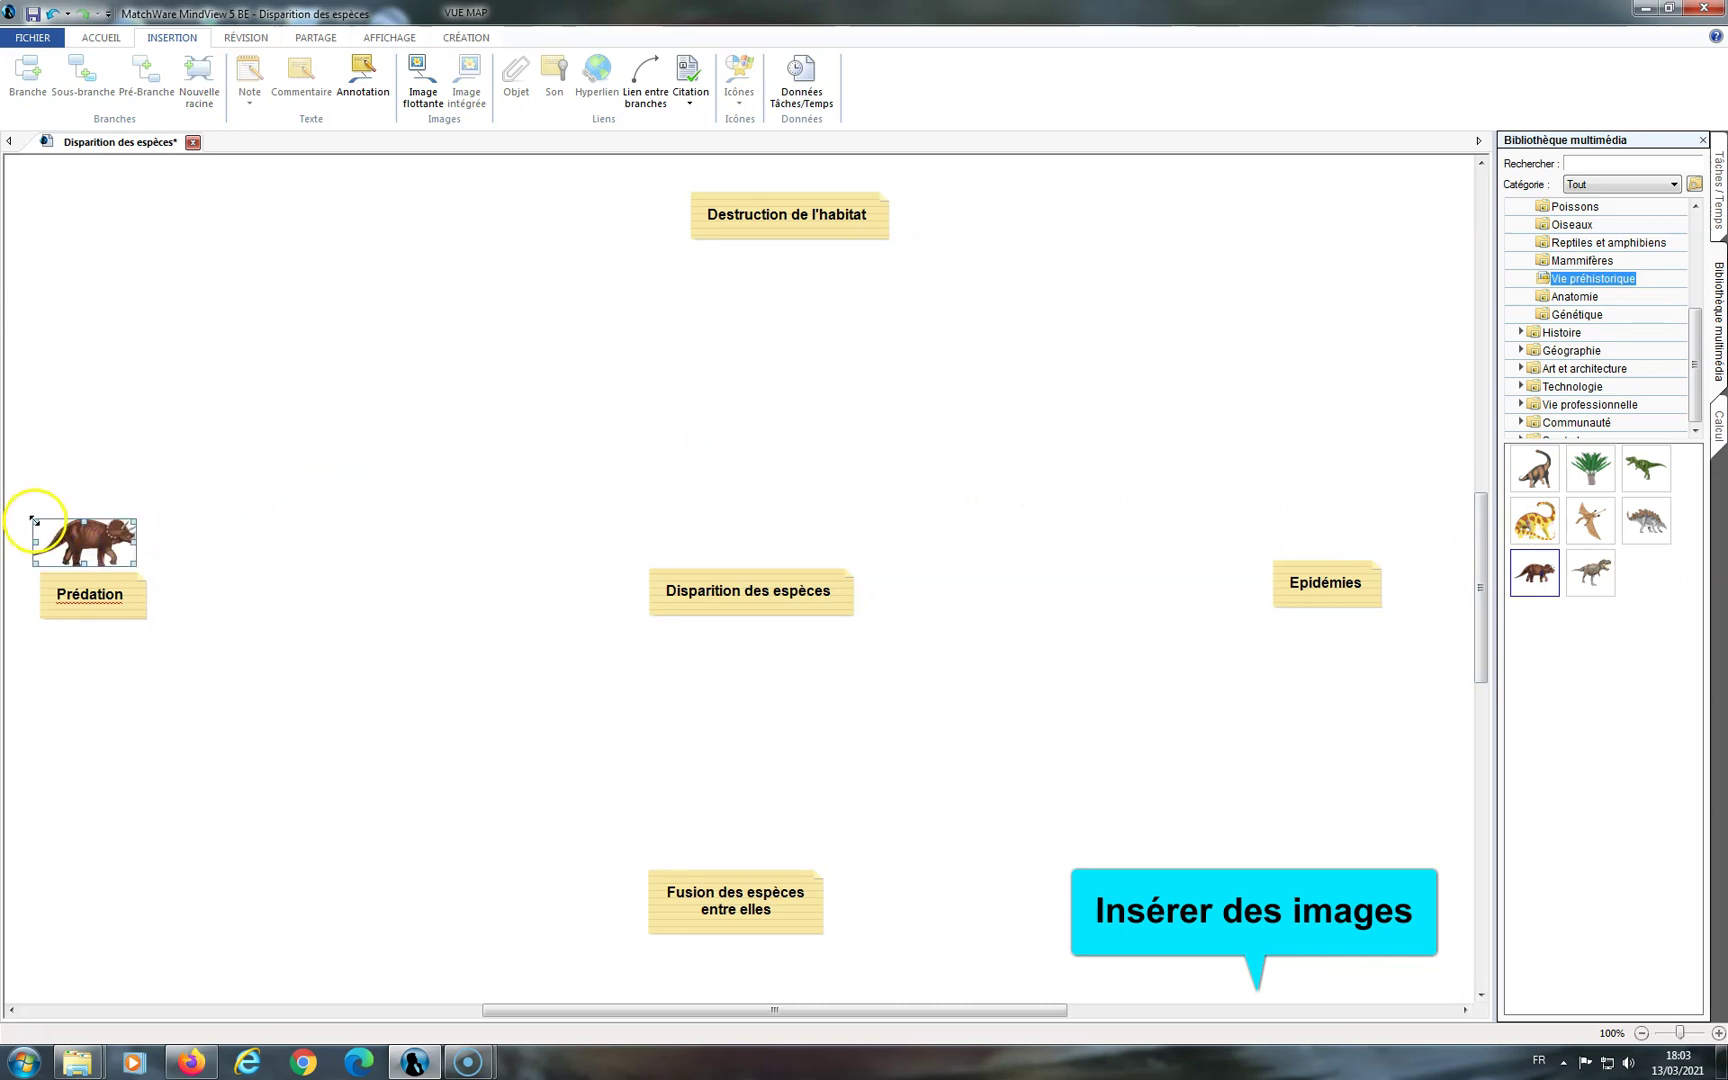
left_click_drag(27, 489, 27, 490)
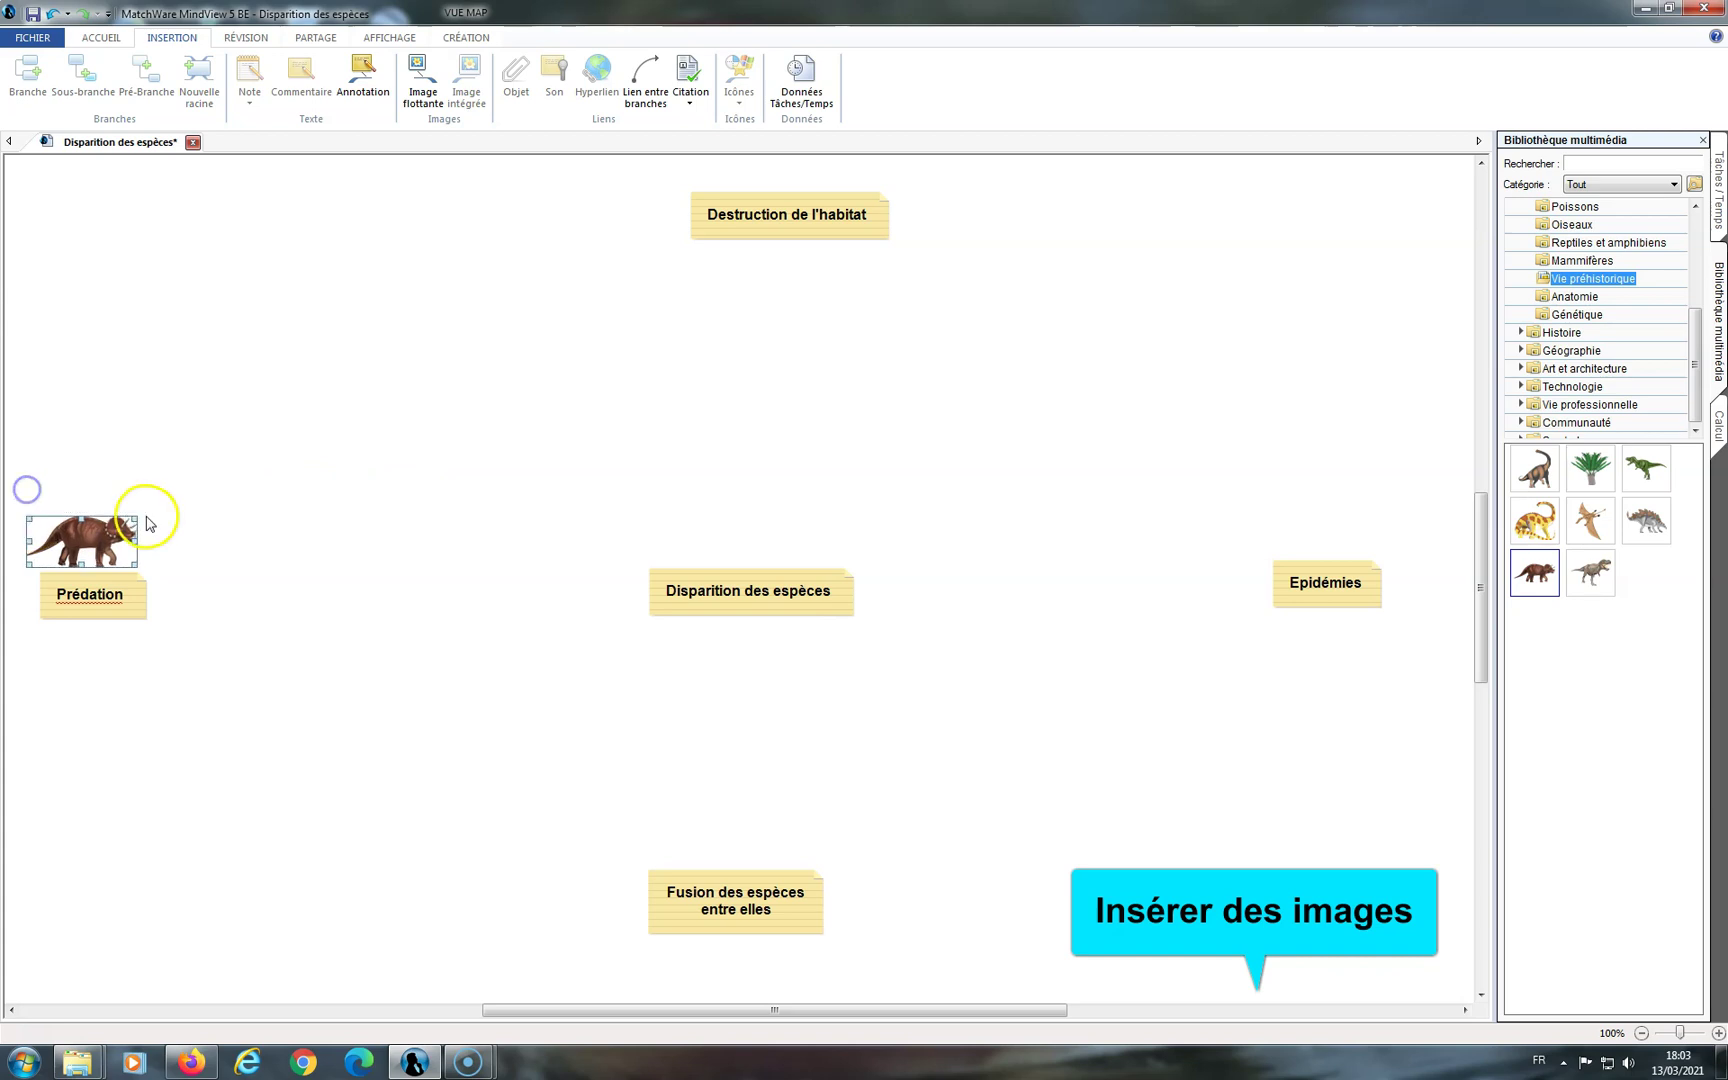
left_click_drag(136, 518, 191, 495)
left_click(155, 522)
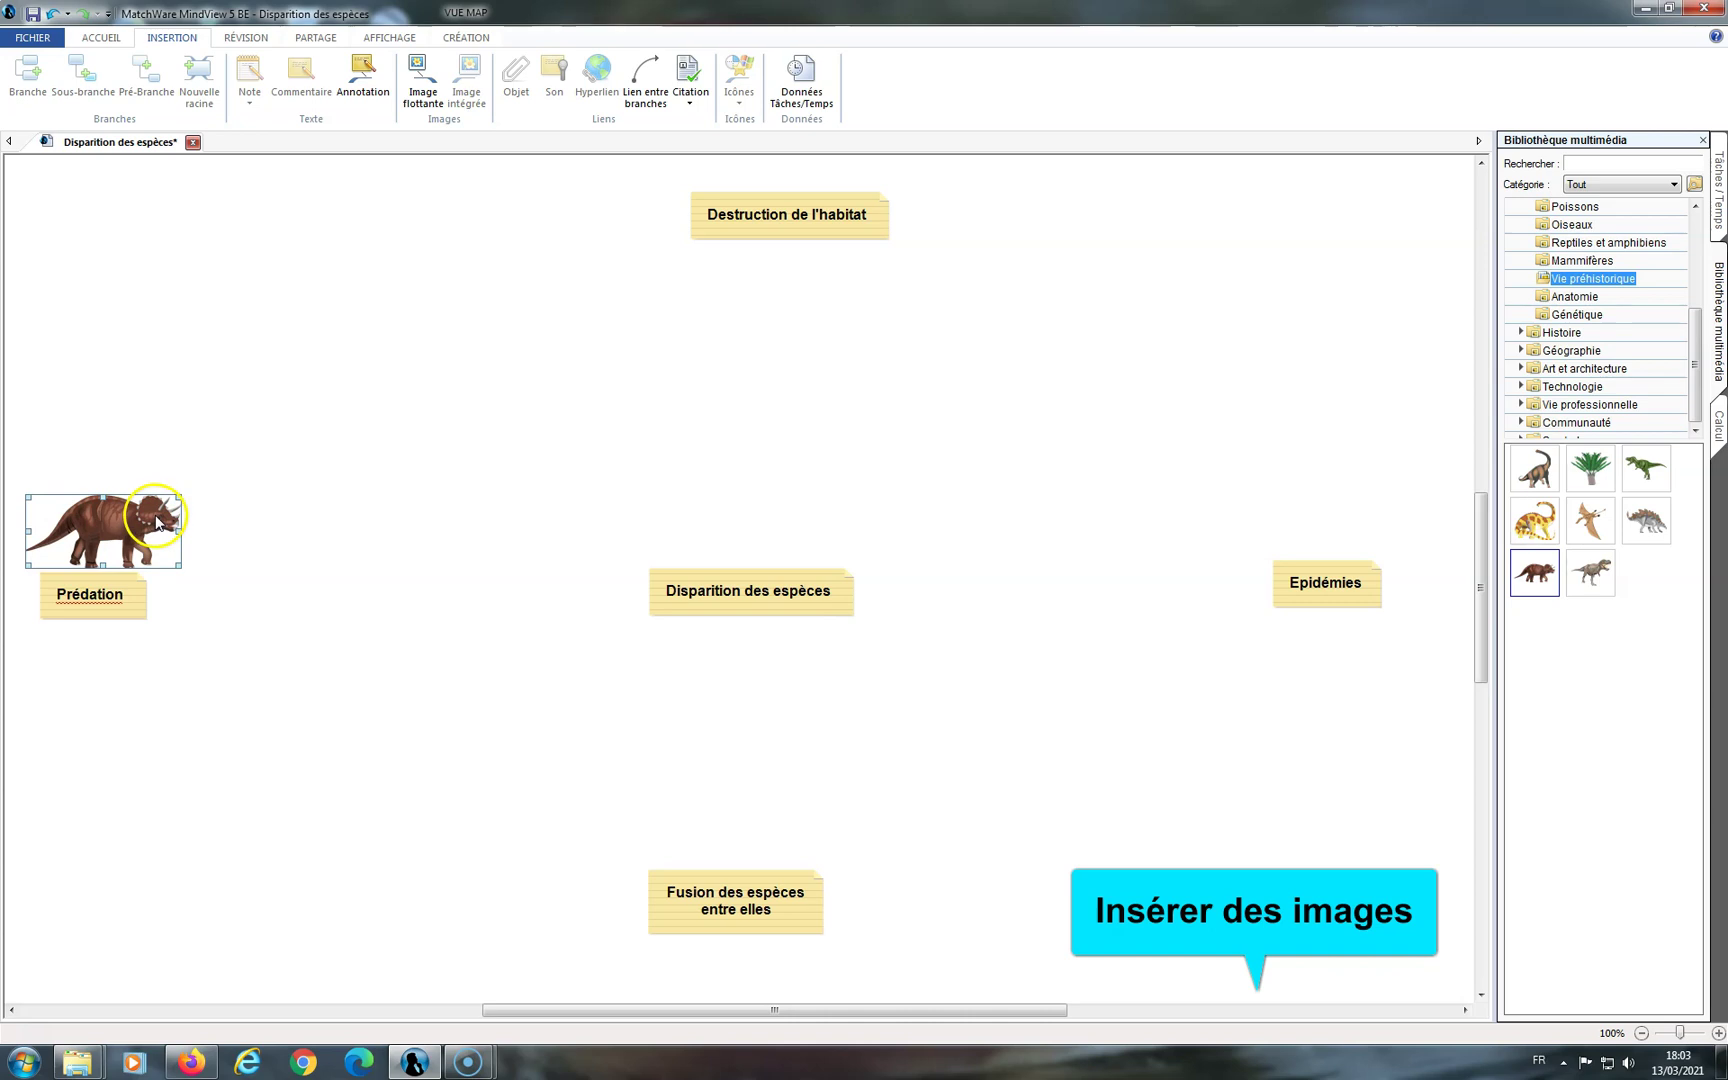
Insert the file "tortue isolée Floréana 3.JPG" as a floating image and place it just above the central root.
left_click(445, 483)
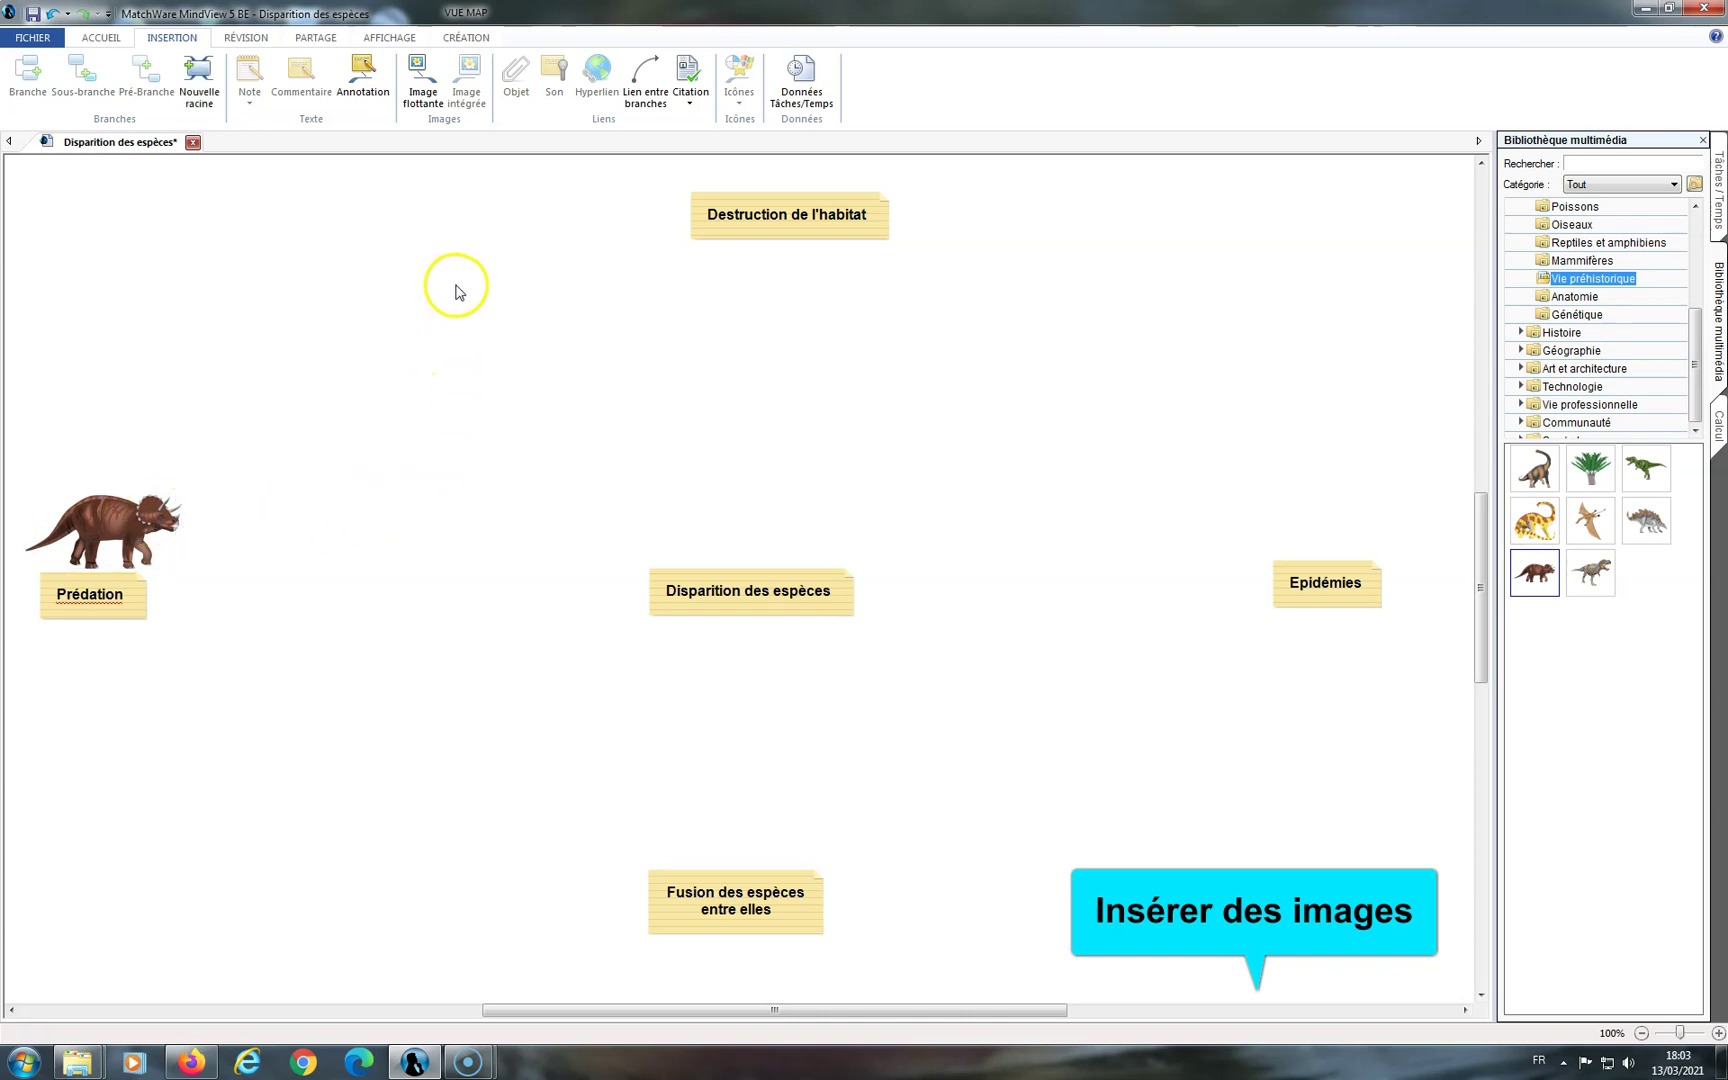
left_click(417, 80)
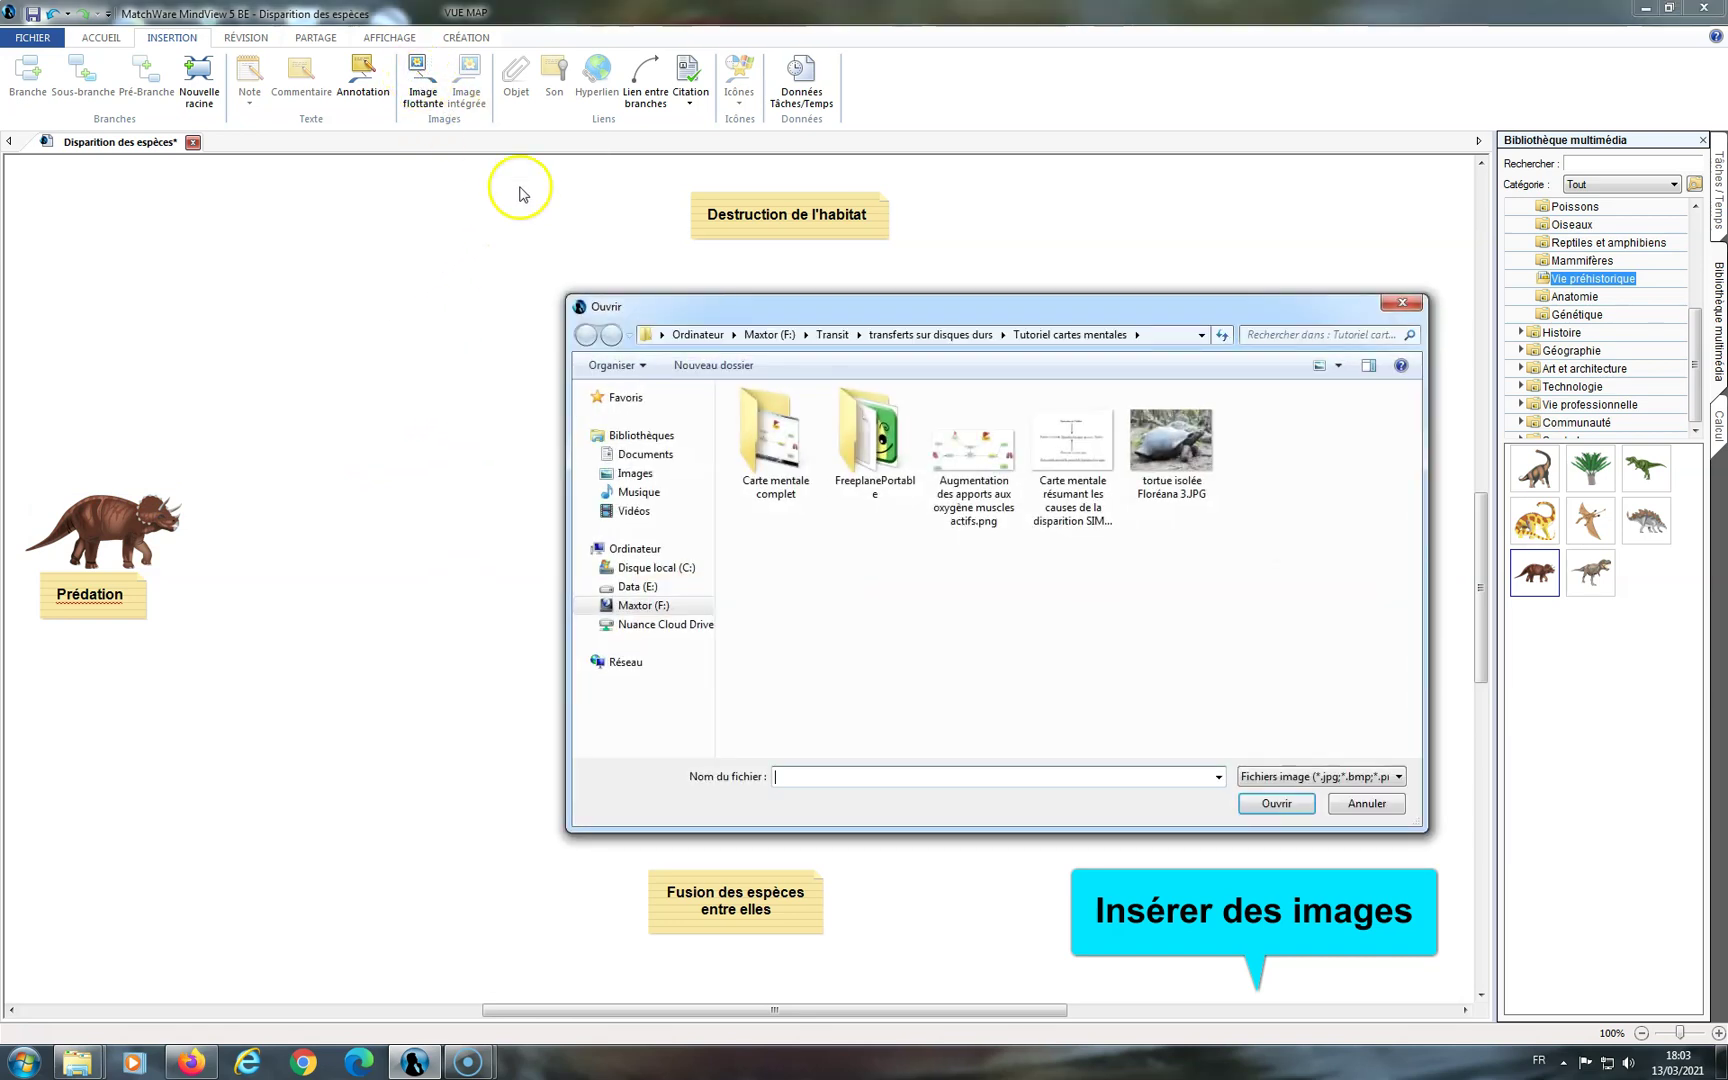
left_click(1197, 466)
left_click(1276, 806)
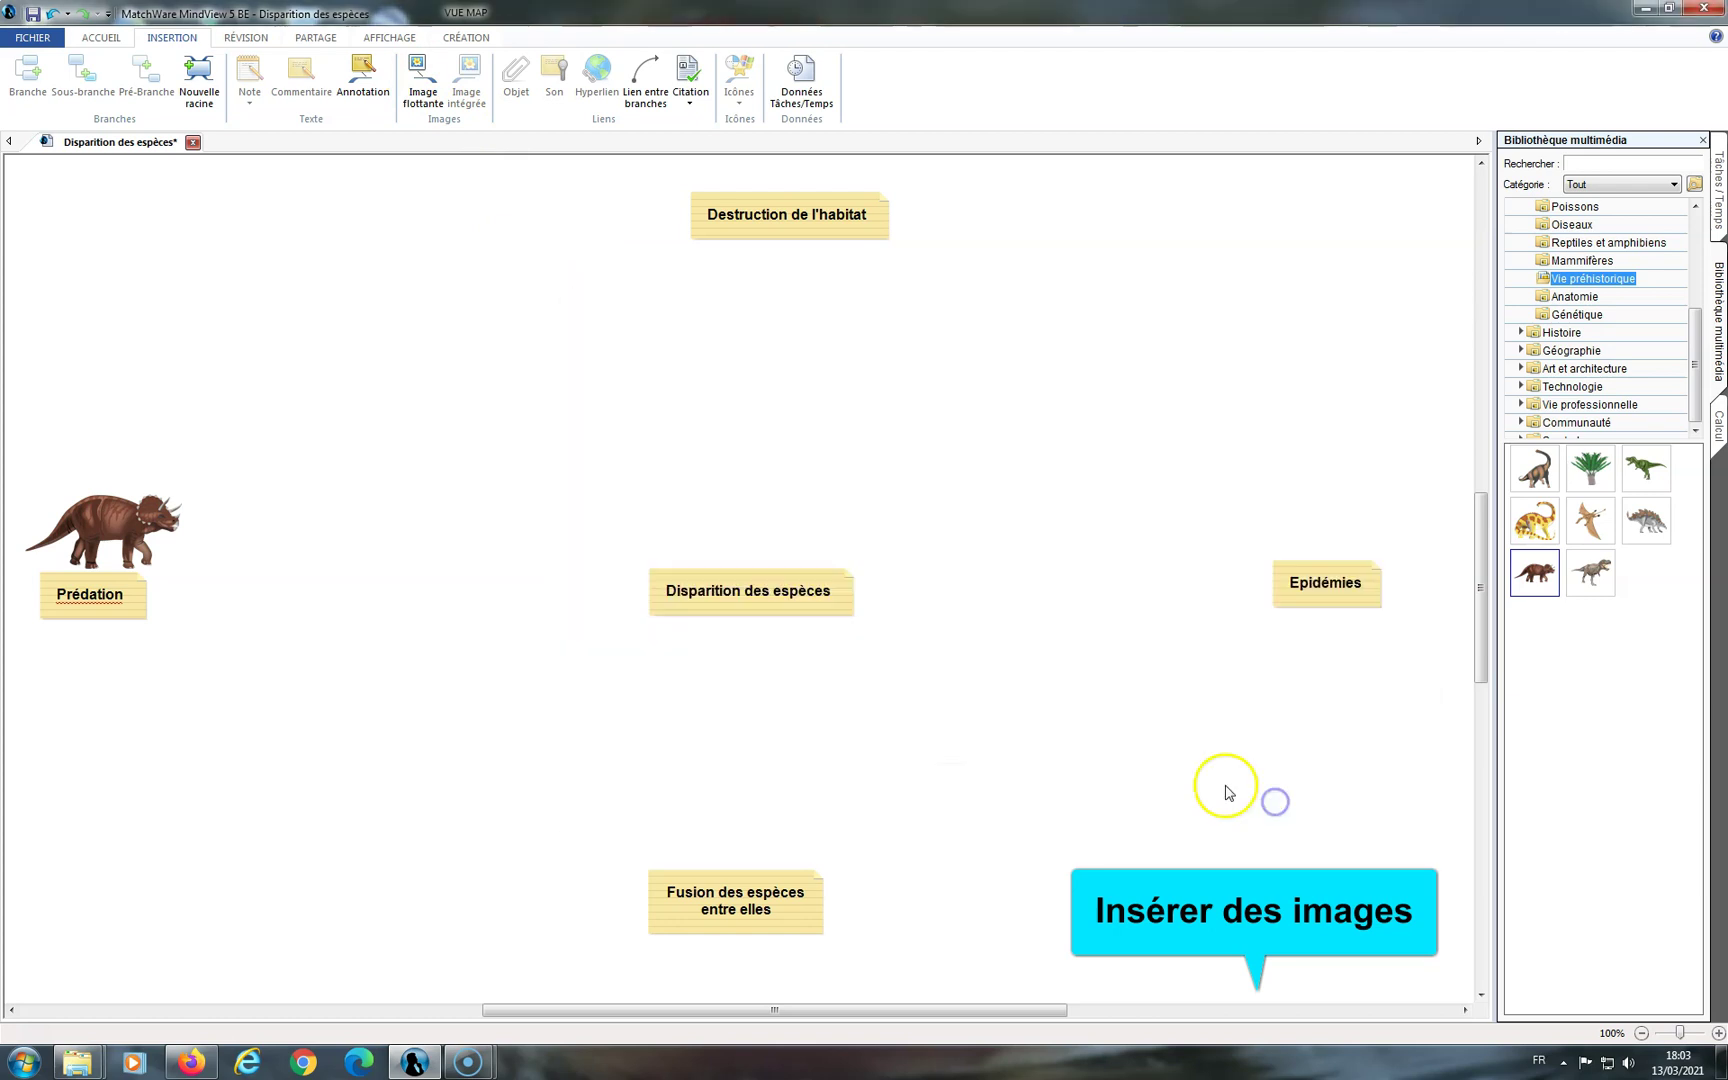
left_click_drag(445, 480, 752, 546)
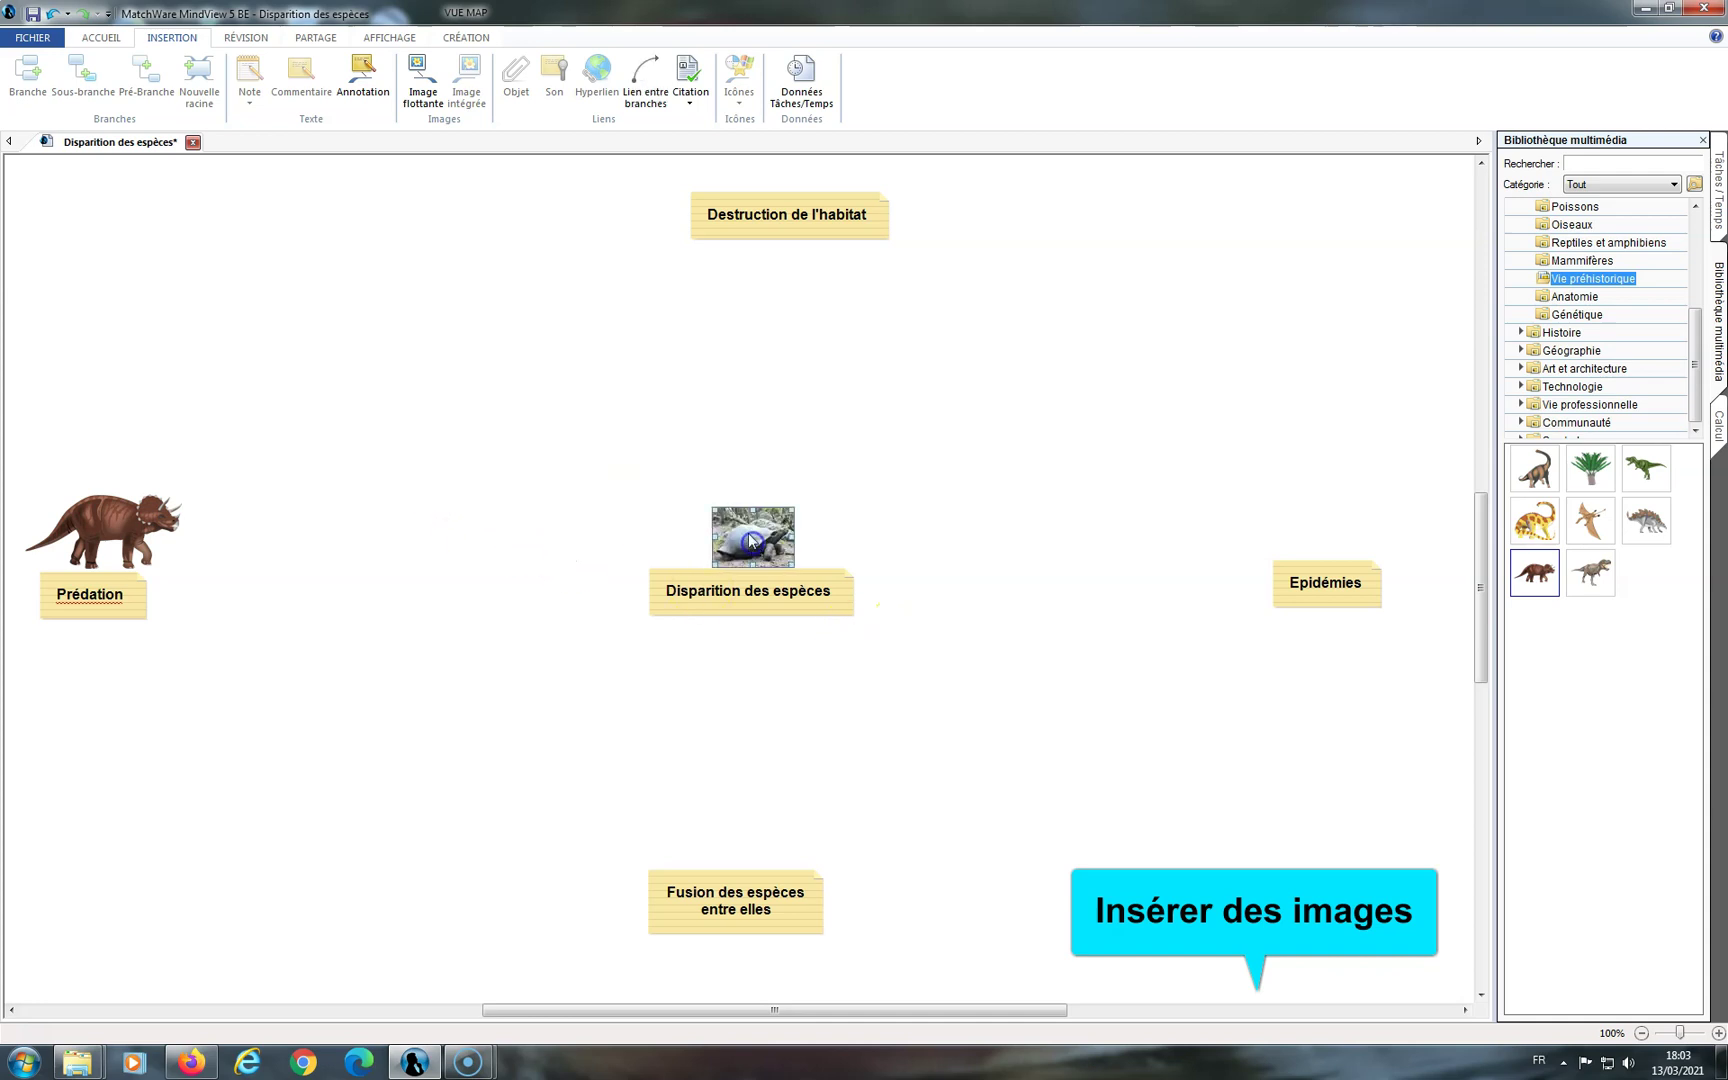